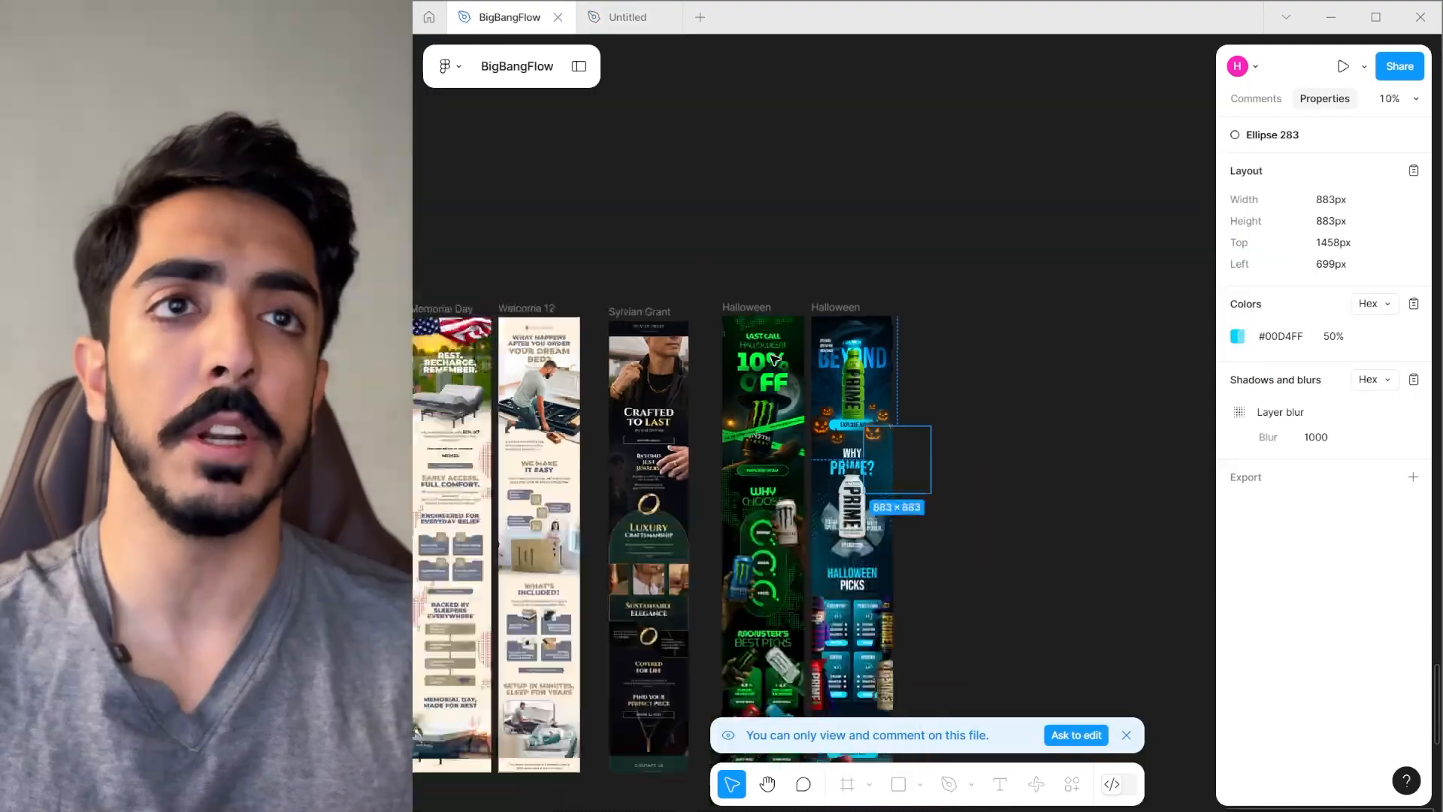
# Look over the email designs in the BigBangFlow file, including the two Halloween emails.
pyautogui.scroll(-6, 940, 432)
pyautogui.scroll(-2, 939, 428)
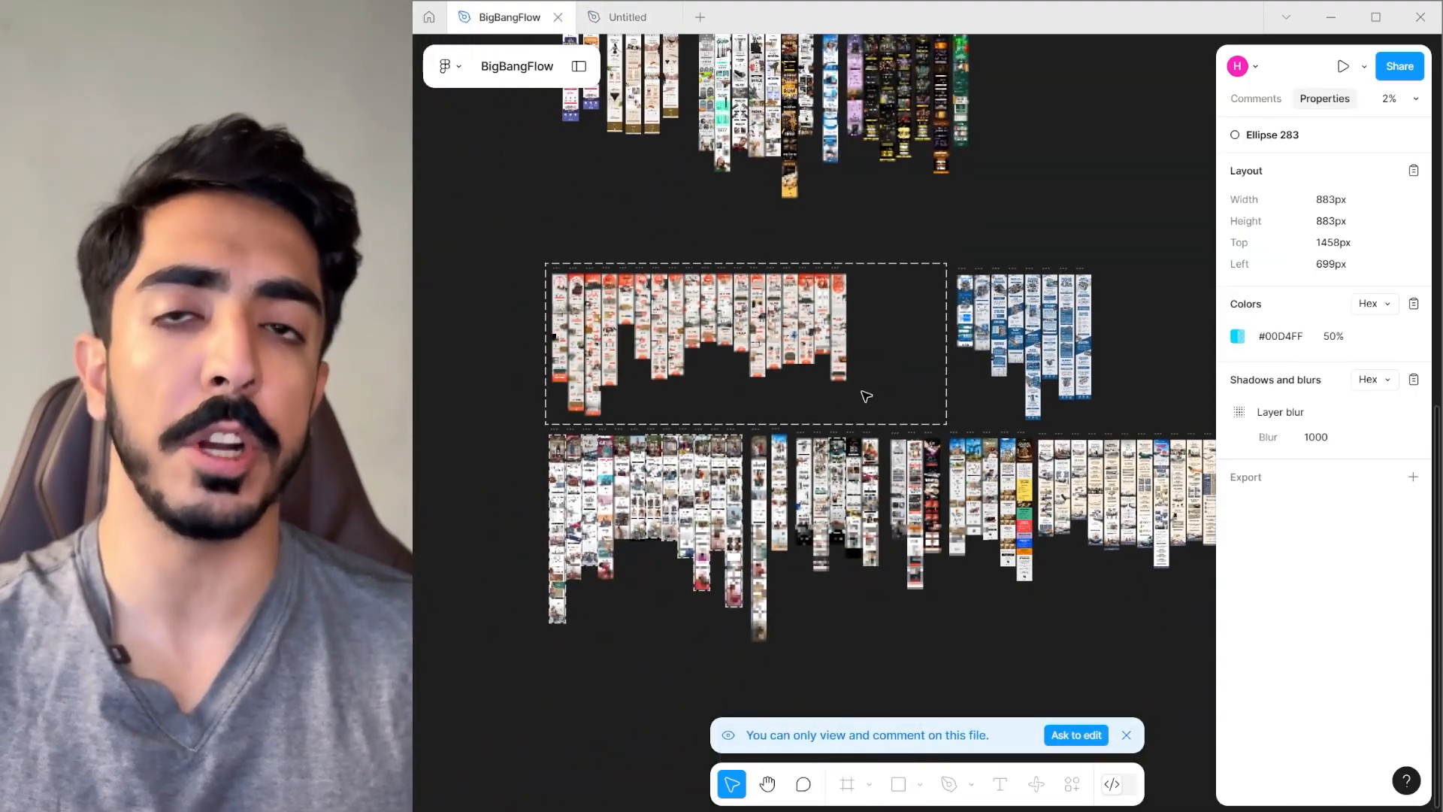
pyautogui.moveTo(862, 392); pyautogui.dragTo(568, 406)
pyautogui.scroll(1, 992, 517)
pyautogui.scroll(3, 994, 518)
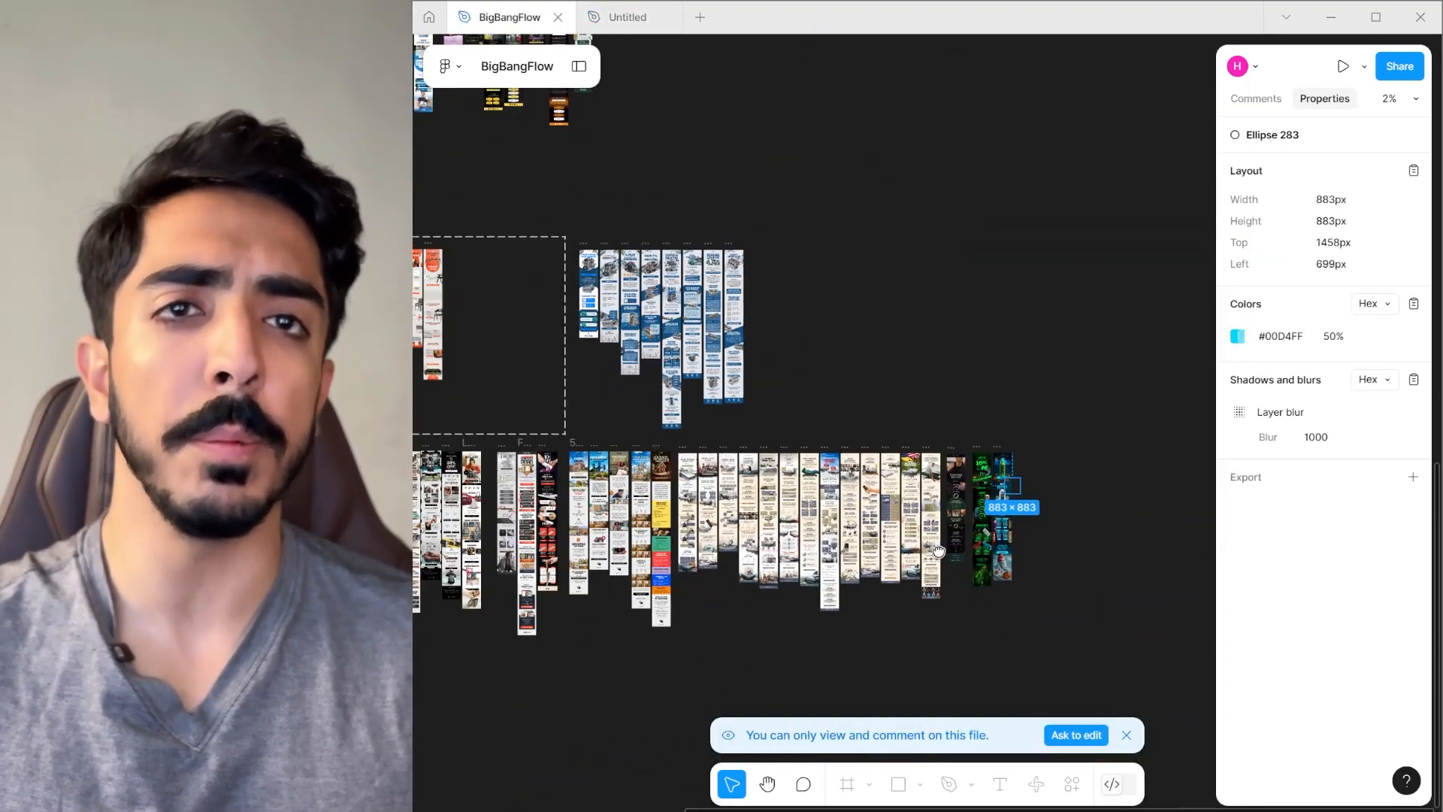
pyautogui.scroll(2, 921, 469)
pyautogui.click(919, 468)
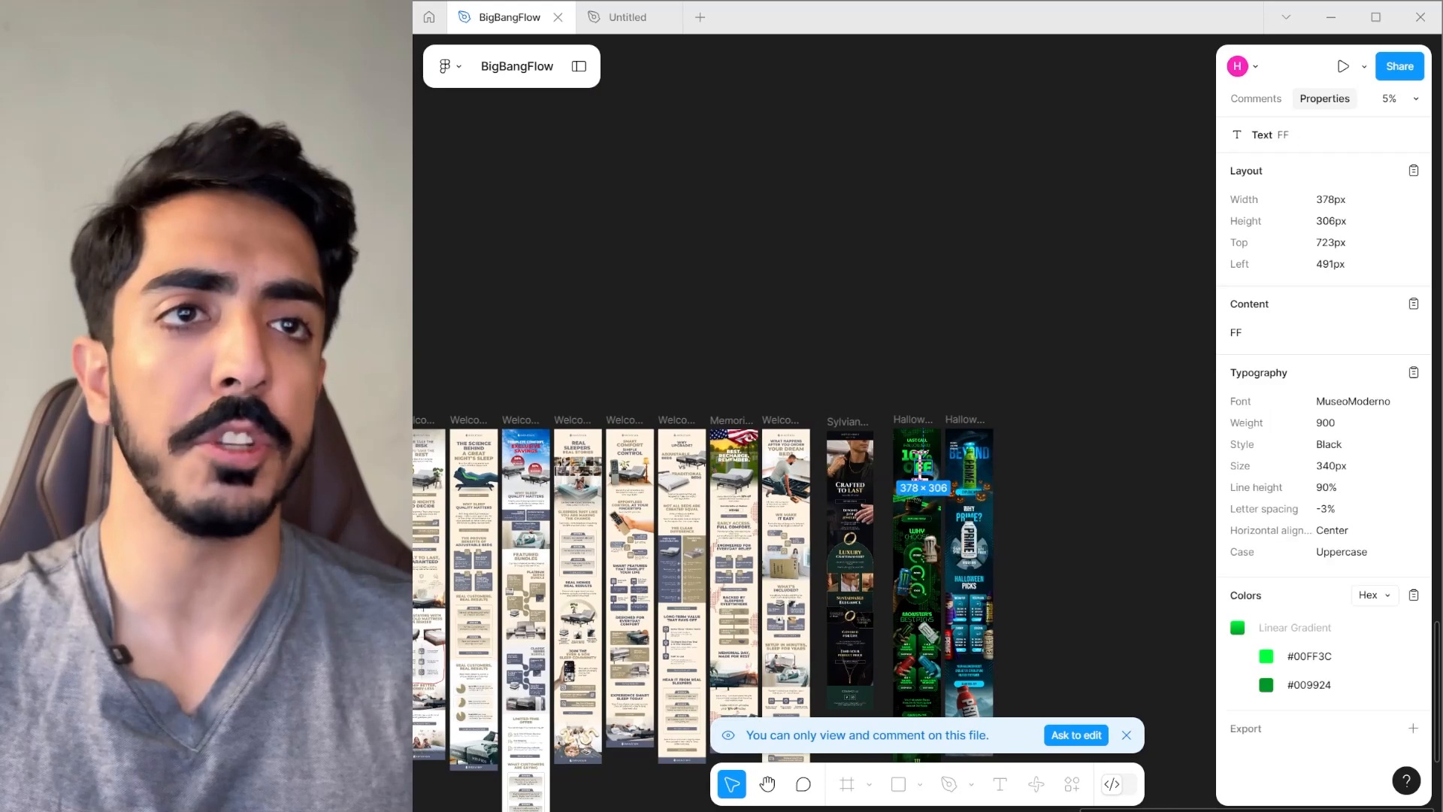
pyautogui.scroll(1, 917, 466)
pyautogui.click(970, 377)
pyautogui.scroll(2, 970, 377)
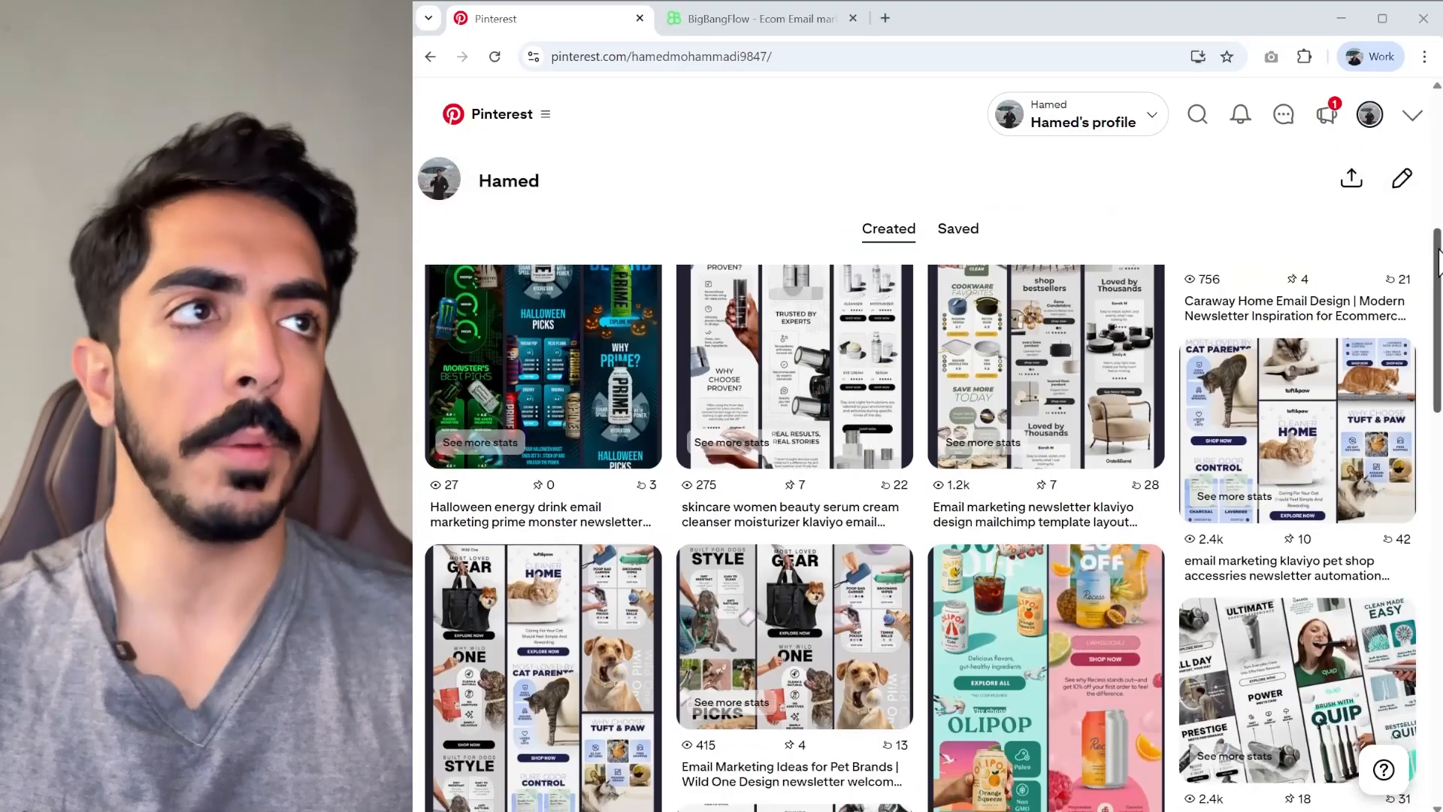
# Switch to the browser and look through the created email design pins on the Pinterest profile.
pyautogui.scroll(-2, 978, 338)
pyautogui.scroll(10, 978, 339)
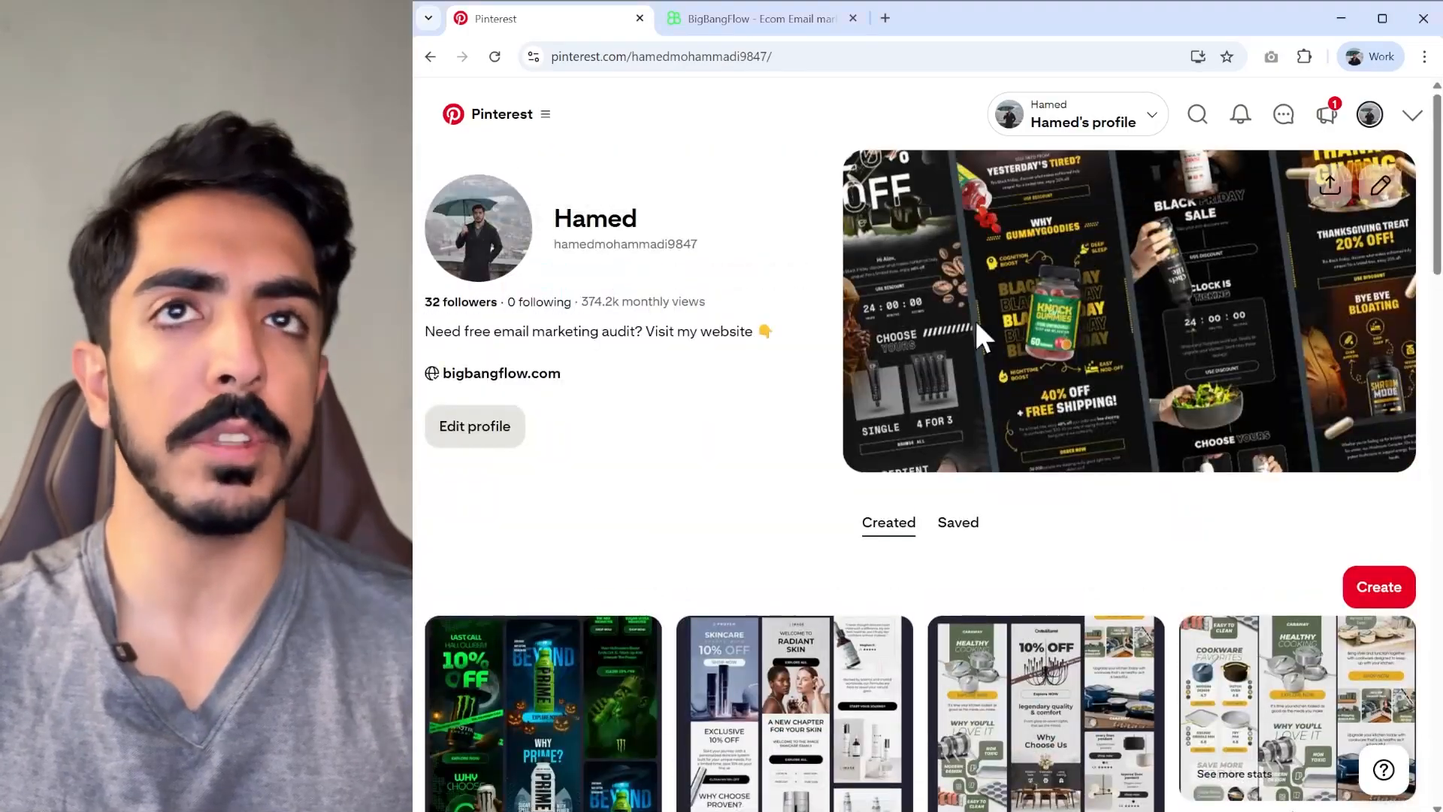
pyautogui.scroll(-15, 814, 400)
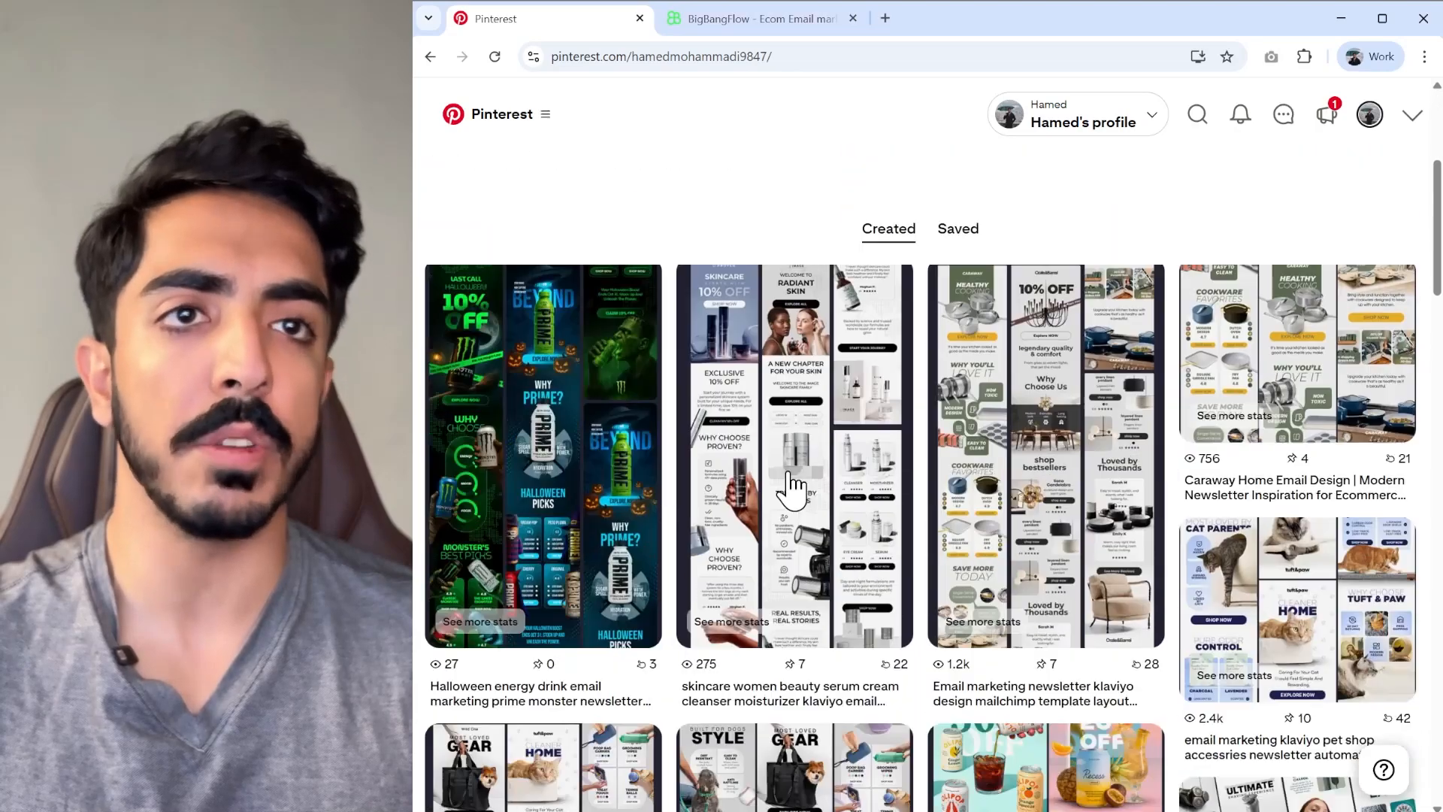
pyautogui.scroll(-5, 933, 498)
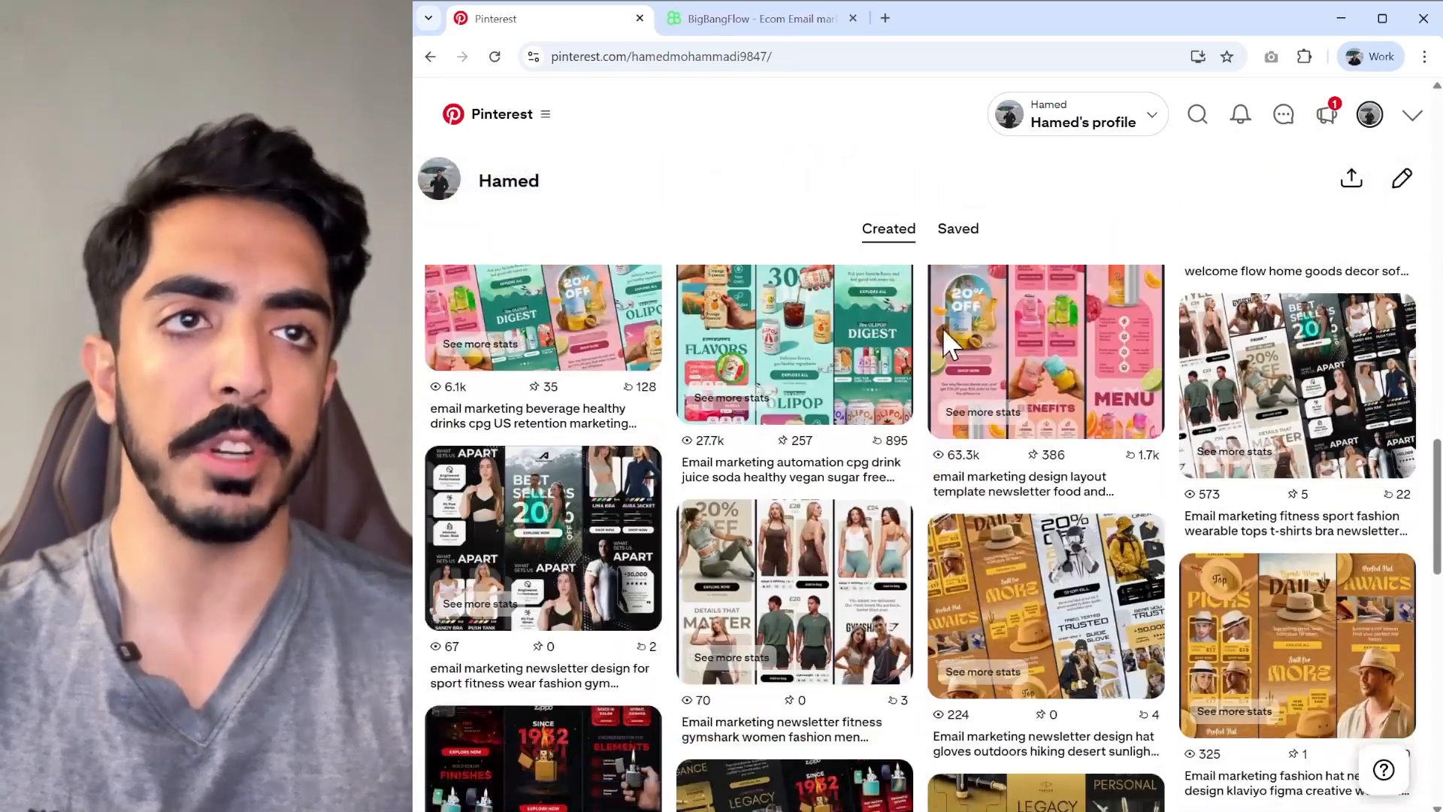
pyautogui.scroll(20, 943, 327)
pyautogui.scroll(-5, 806, 383)
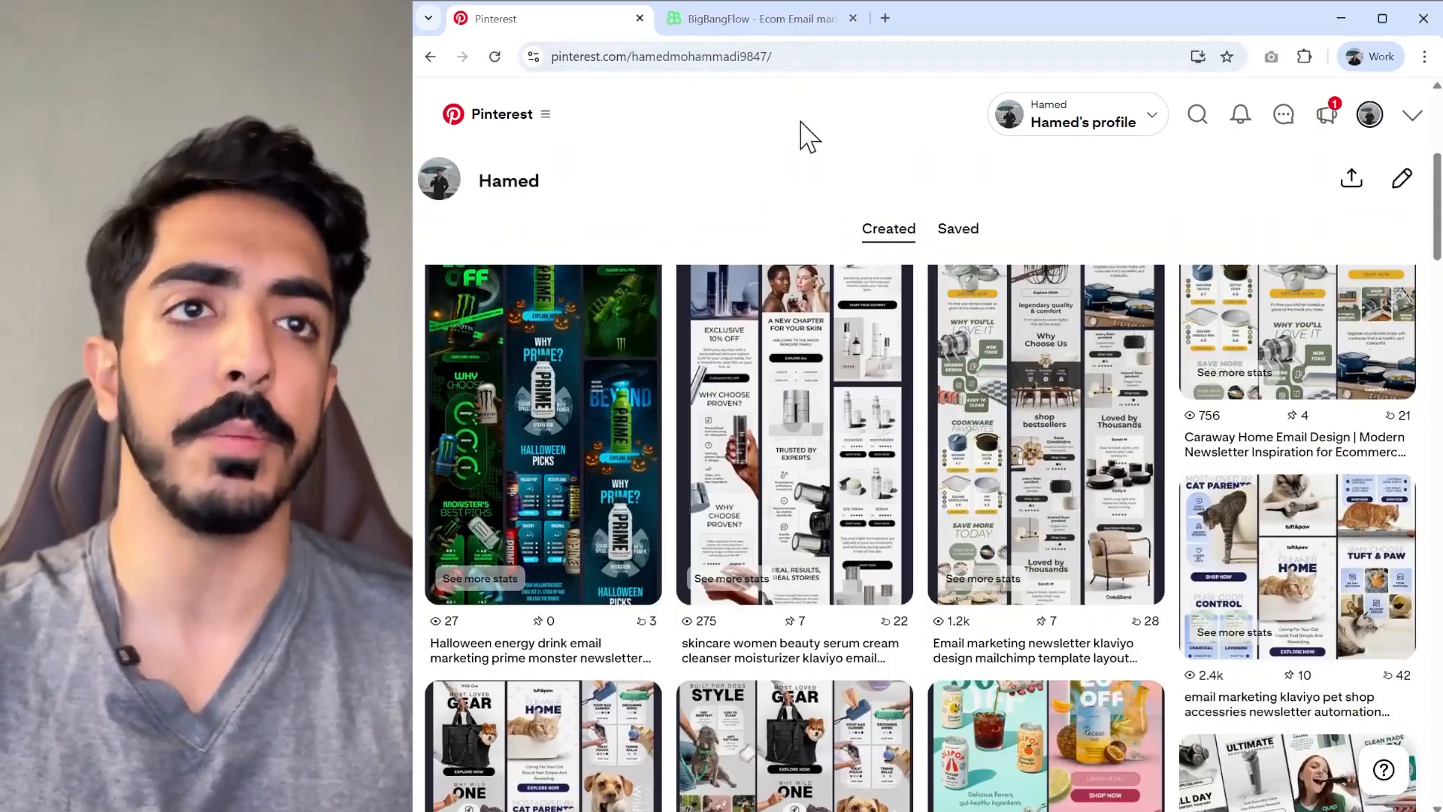
pyautogui.scroll(-5, 1178, 320)
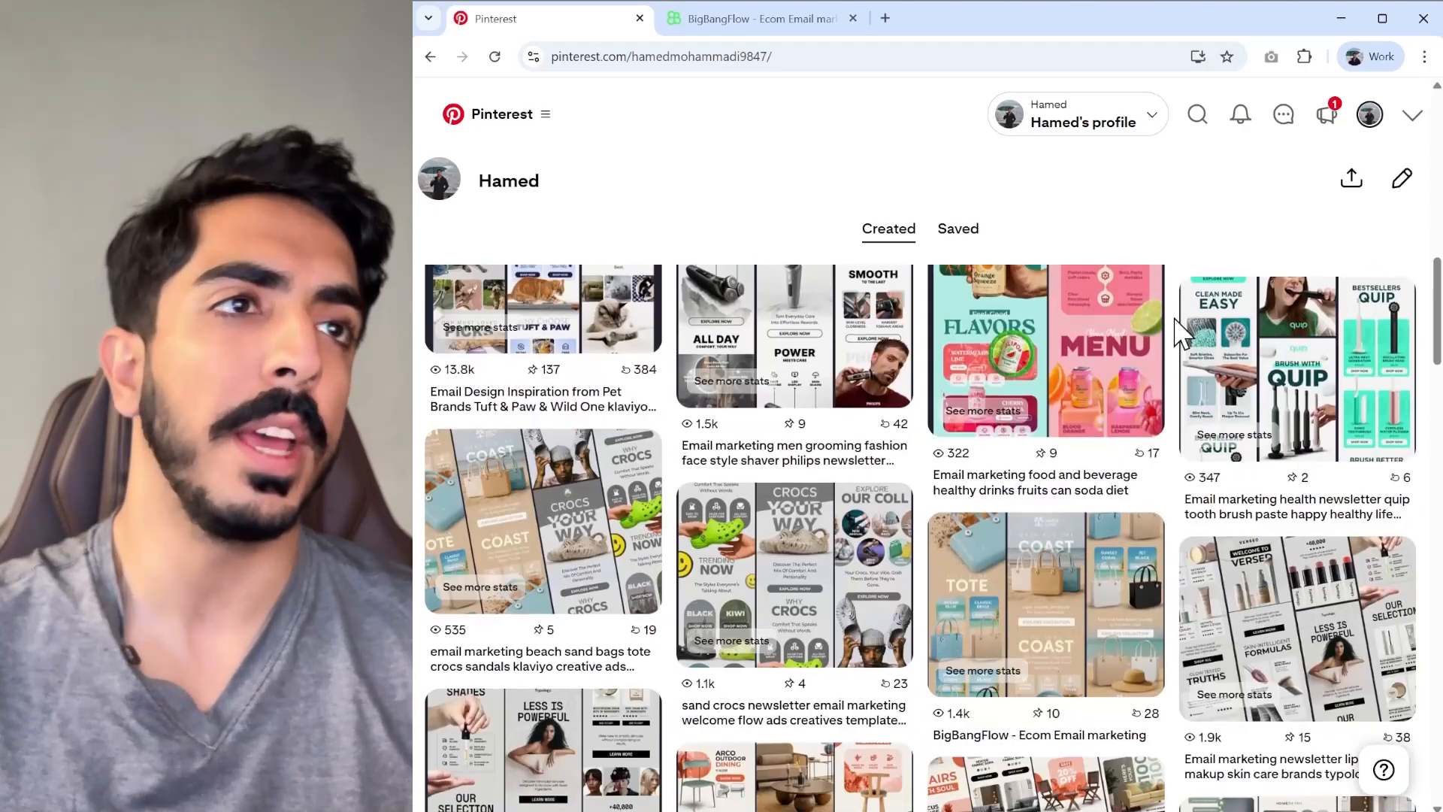
# Look through the bigbangflow.com website, including its customer satisfaction section.
pyautogui.click(767, 19)
pyautogui.scroll(15, 1392, 435)
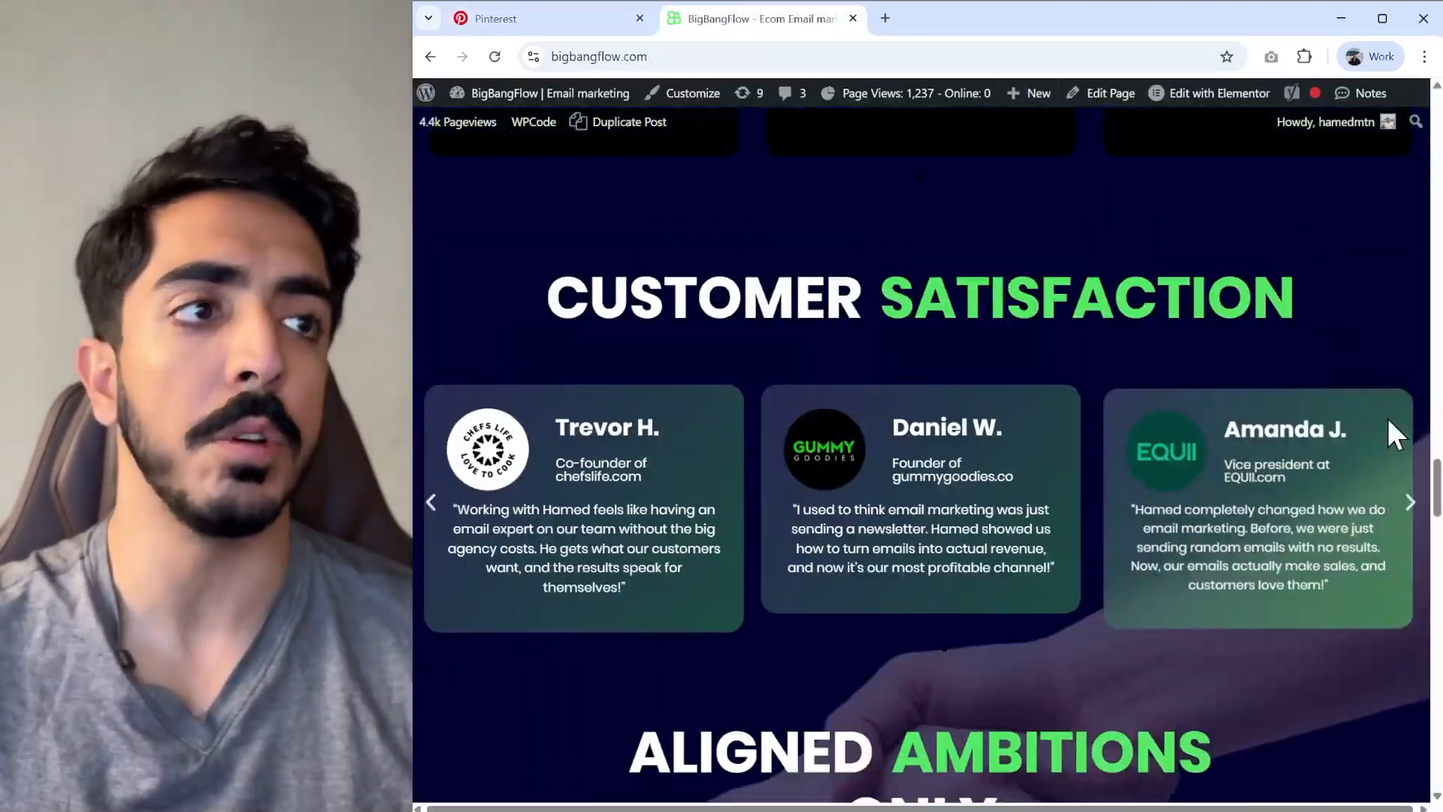
pyautogui.scroll(-8, 1439, 425)
pyautogui.scroll(-15, 1440, 425)
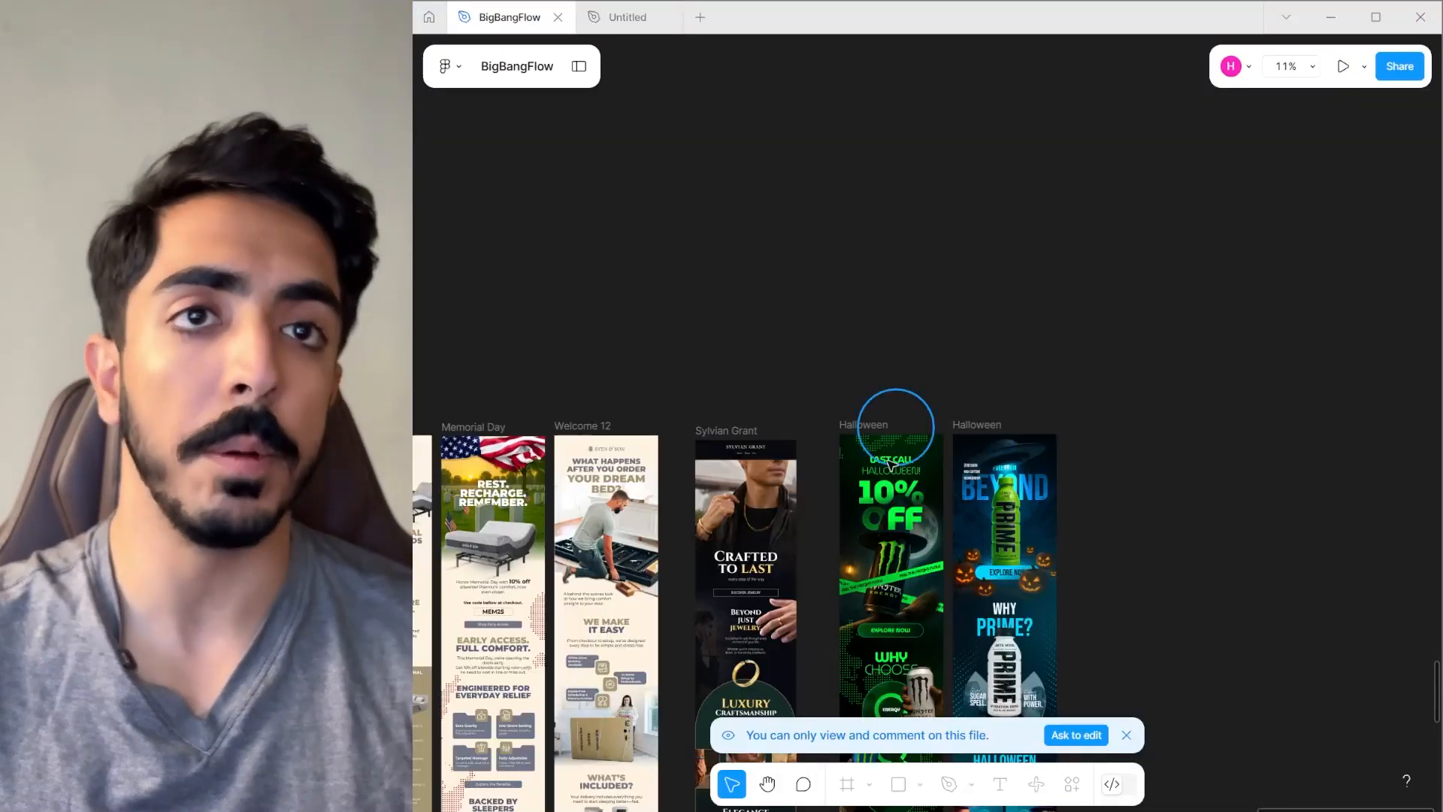
# Switch back to Figma and examine the rows of email templates in the BigBangFlow file.
pyautogui.scroll(-6, 960, 422)
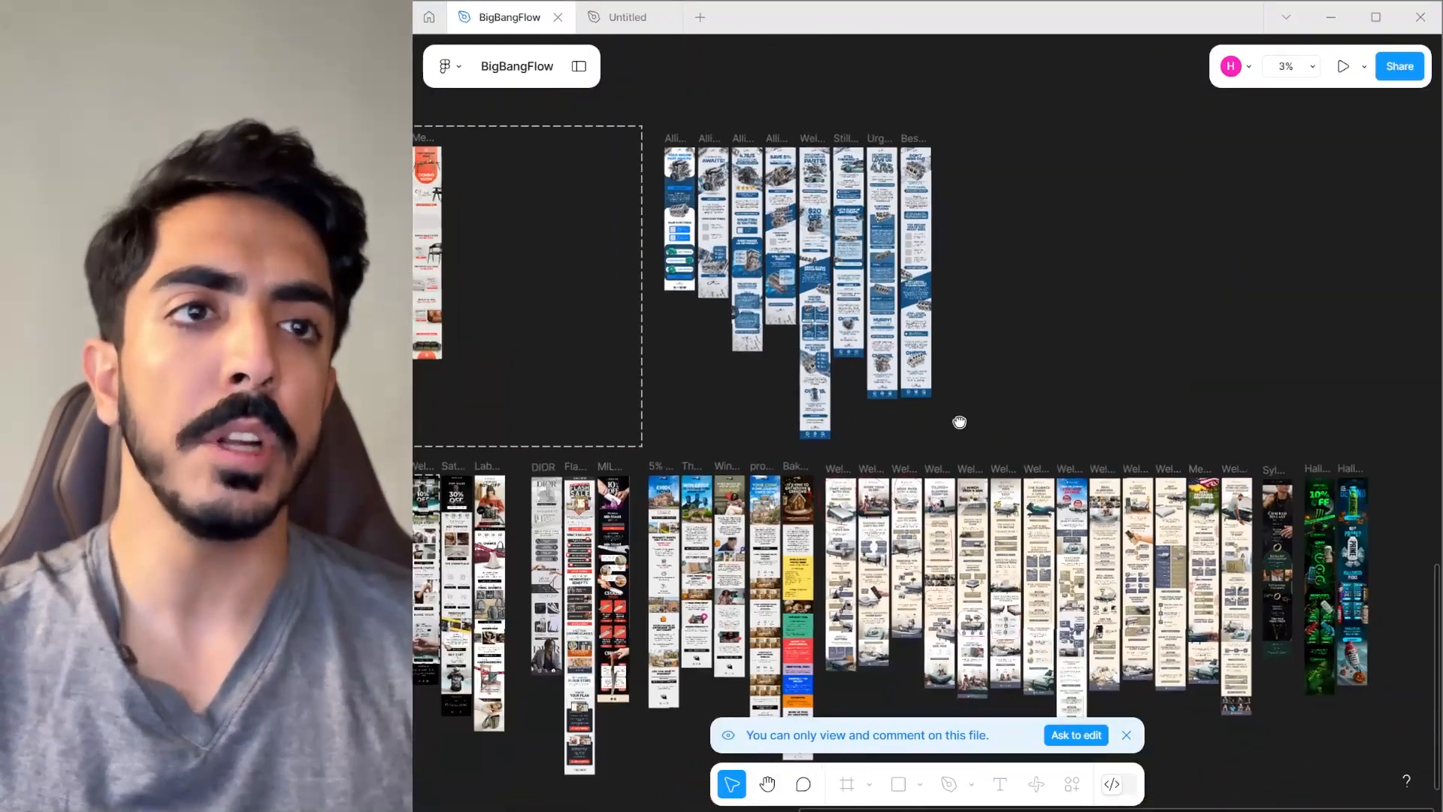
pyautogui.scroll(-4, 959, 422)
pyautogui.scroll(-1, 953, 496)
pyautogui.hscroll(-1, 899, 478)
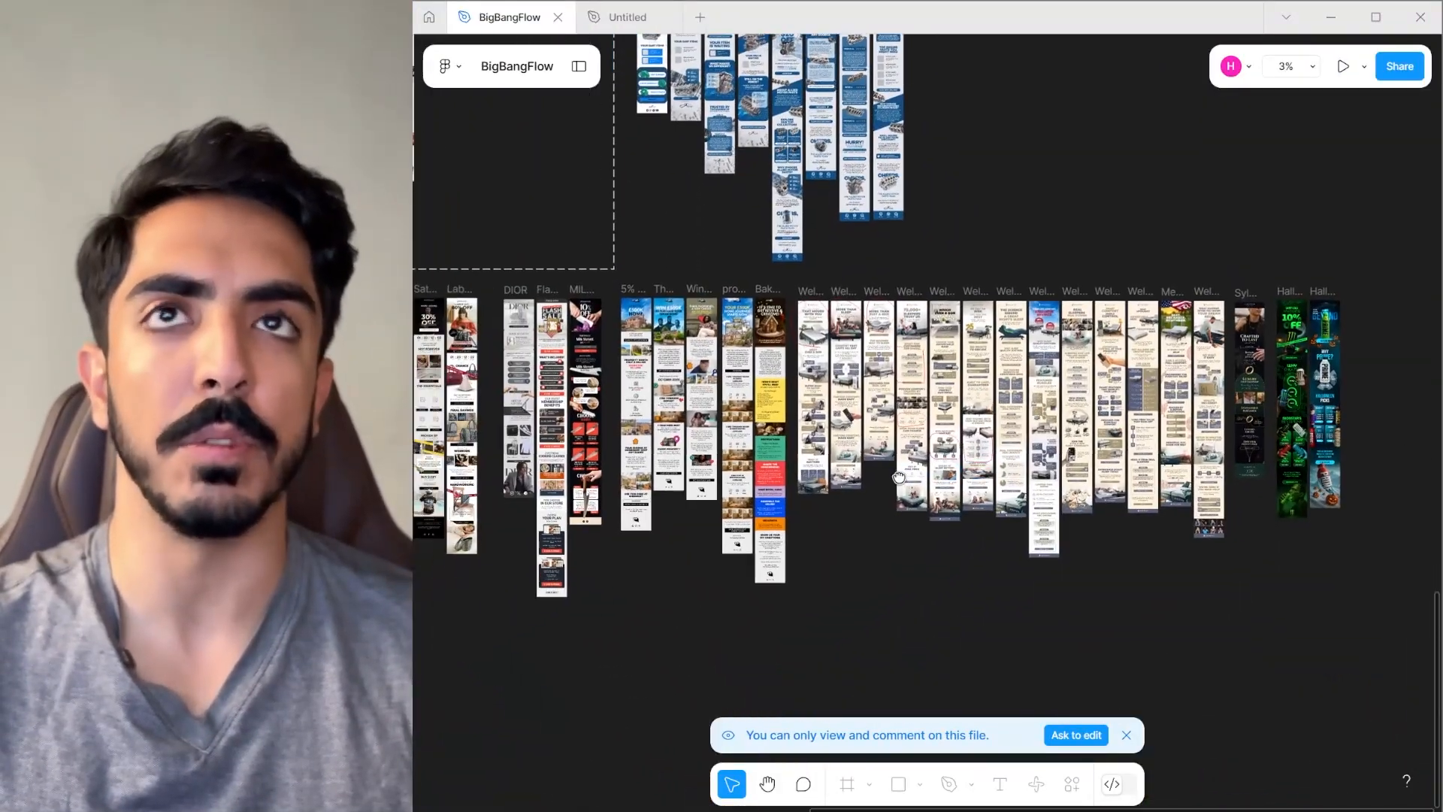
pyautogui.hscroll(2, 1011, 486)
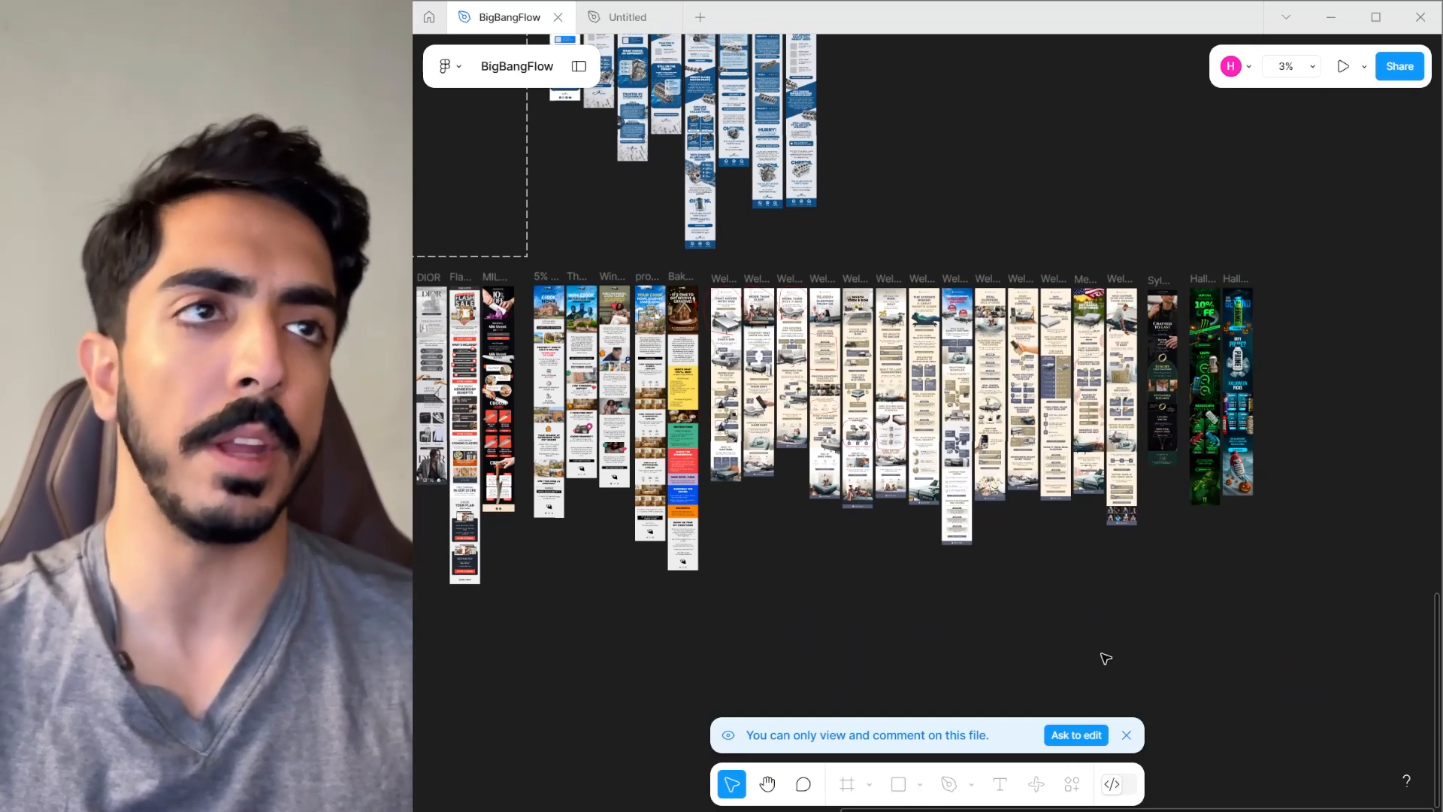
pyautogui.hscroll(2, 1052, 499)
pyautogui.scroll(1, 1052, 500)
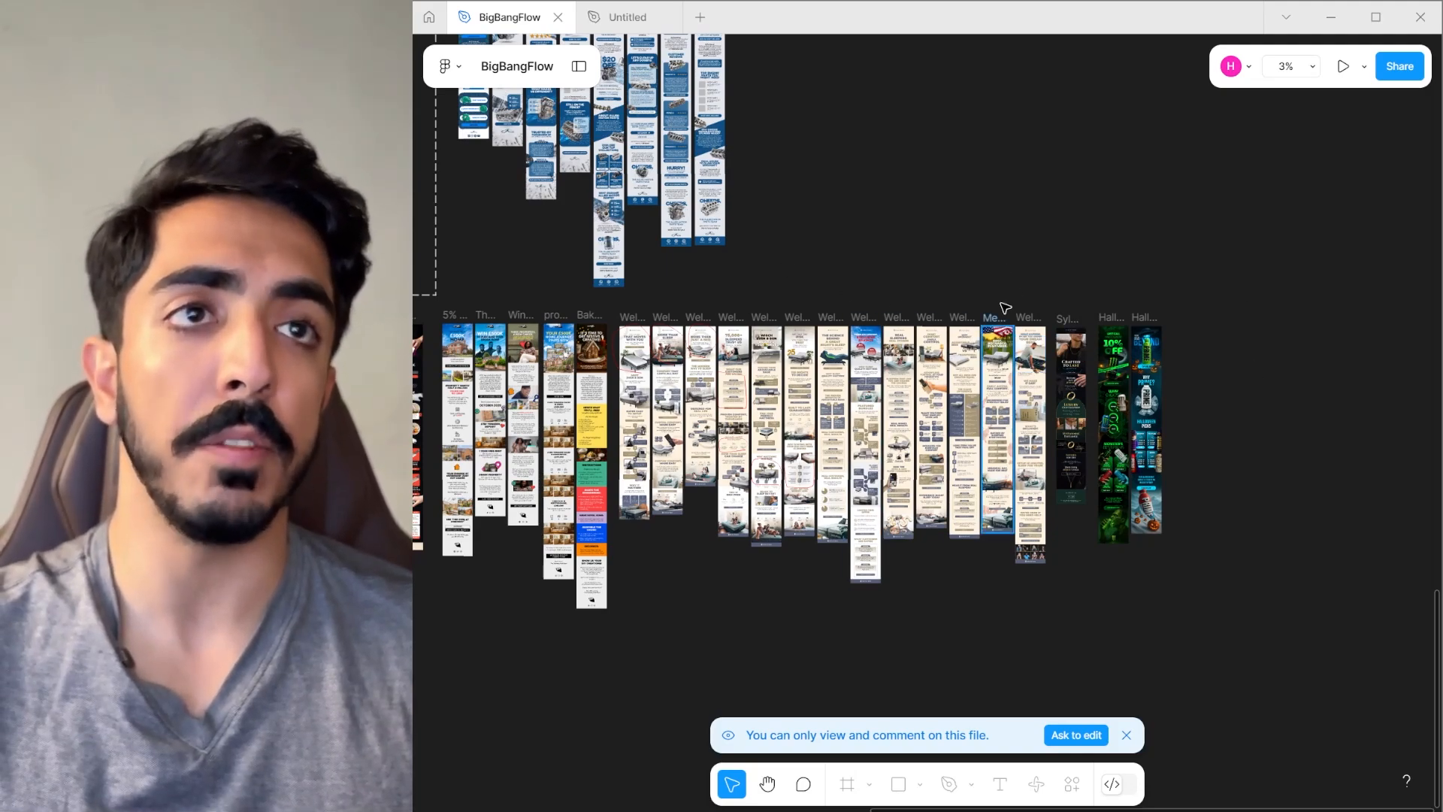
pyautogui.hscroll(-3, 1005, 308)
pyautogui.scroll(2, 1005, 308)
pyautogui.scroll(-1, 1005, 308)
# Create a new blank design file from the Figma home page.
pyautogui.click(427, 18)
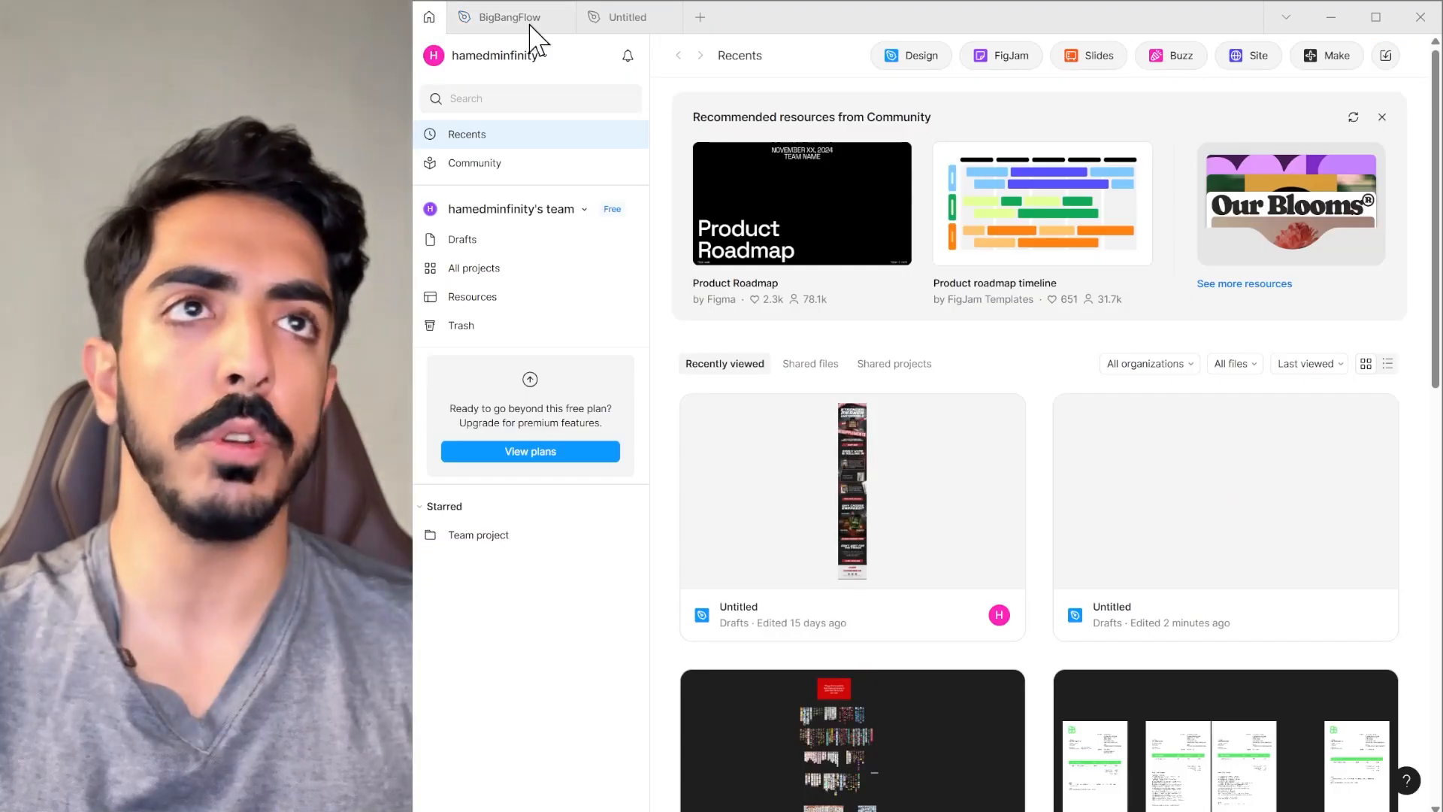
pyautogui.click(916, 63)
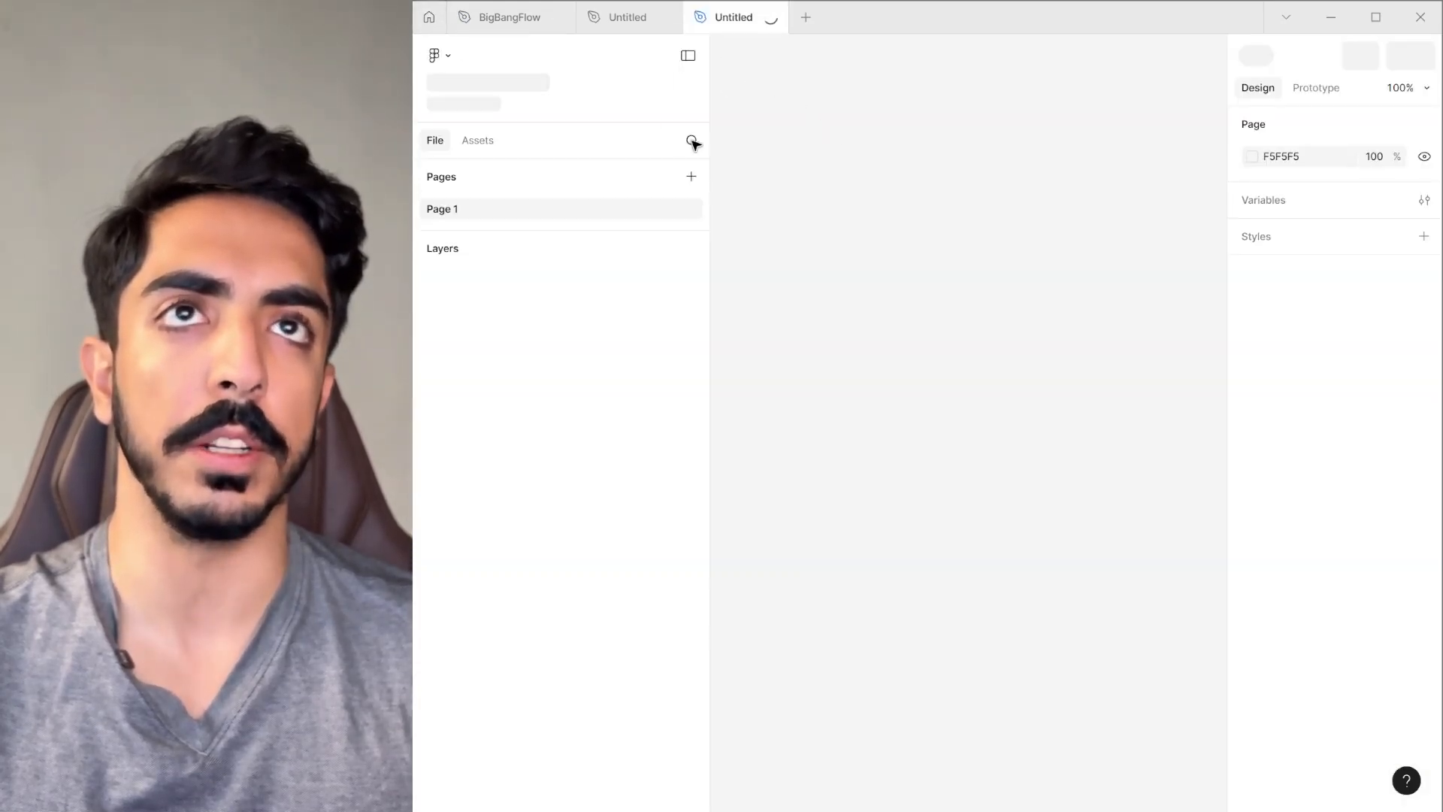
# Copy the red and black Huge Supplements email frame from the BigBangFlow file.
pyautogui.click(510, 16)
pyautogui.scroll(-3, 989, 342)
pyautogui.scroll(4, 990, 341)
pyautogui.click(946, 317)
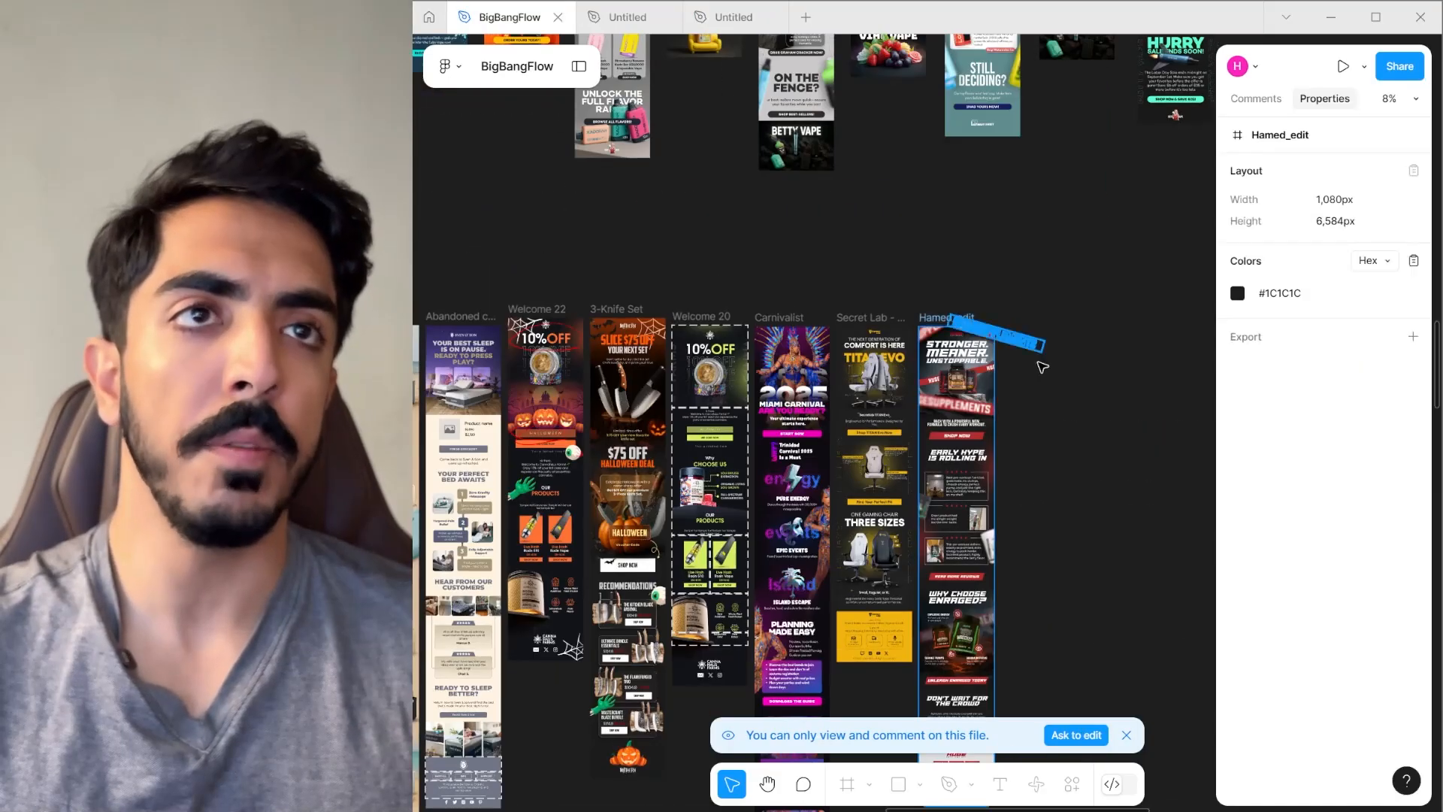
pyautogui.moveTo(1043, 367); pyautogui.dragTo(1041, 365)
pyautogui.rightClick(955, 321)
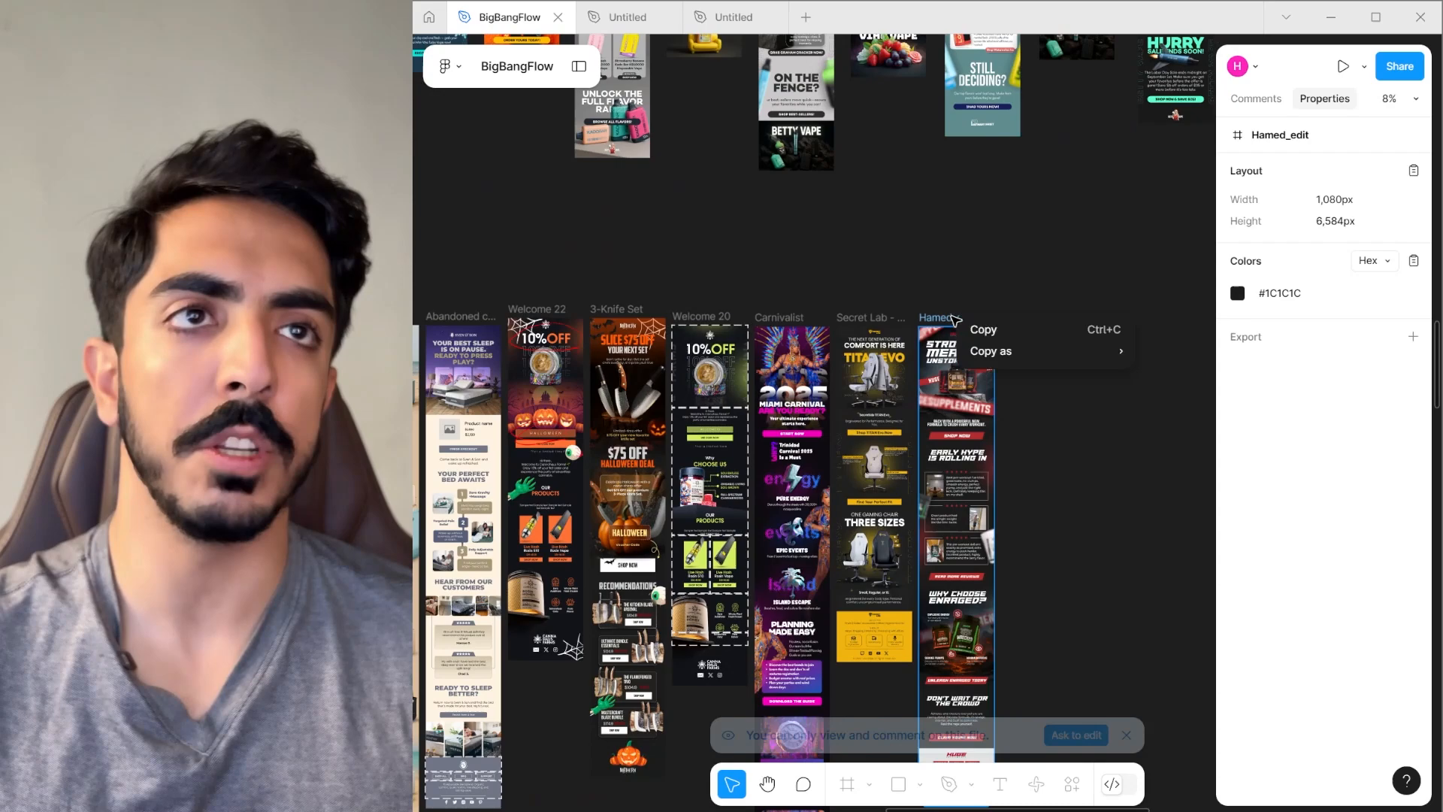
pyautogui.click(1001, 329)
# Paste the copied email frame onto the canvas of the new design file with the side panels minimized.
pyautogui.click(739, 11)
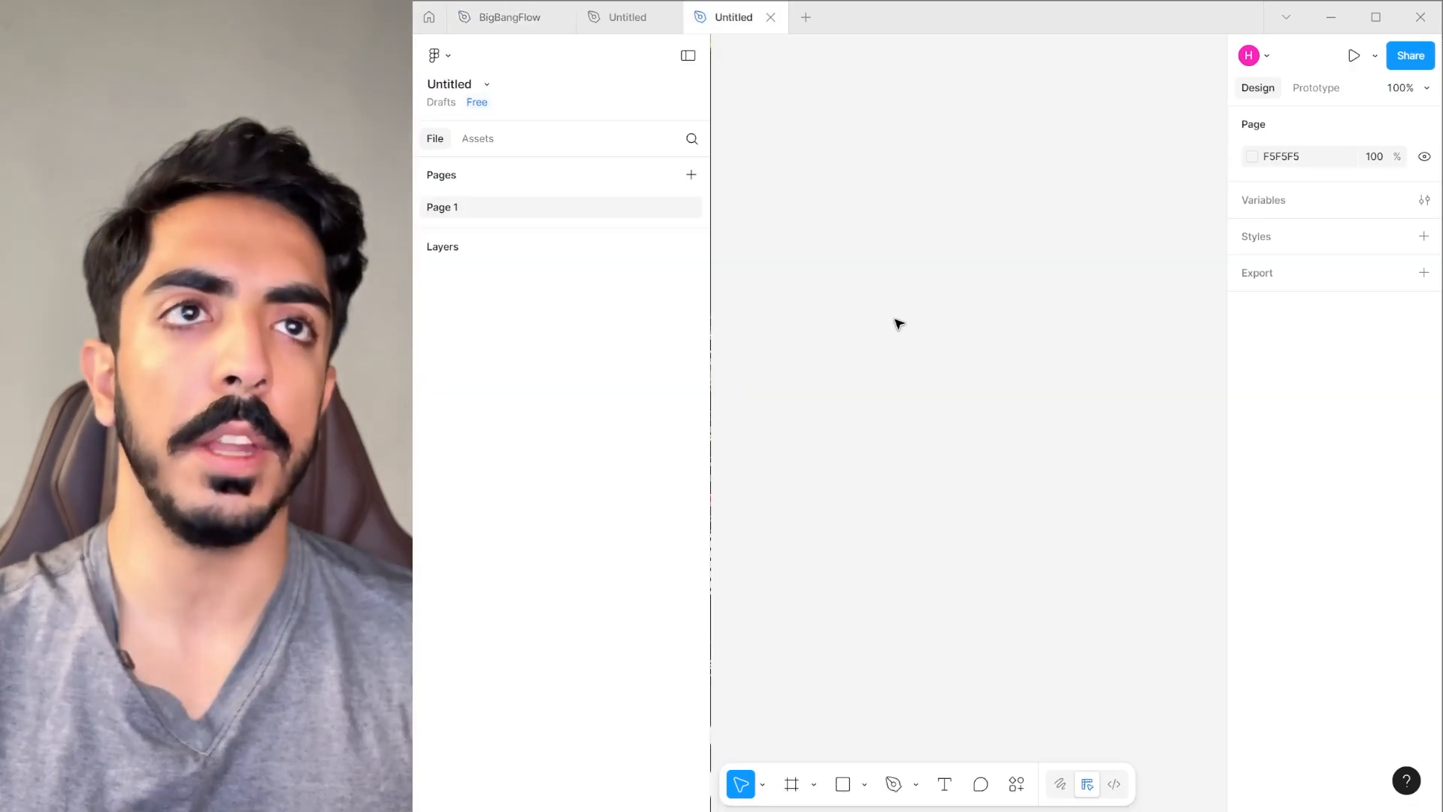
pyautogui.click(688, 54)
pyautogui.rightClick(869, 268)
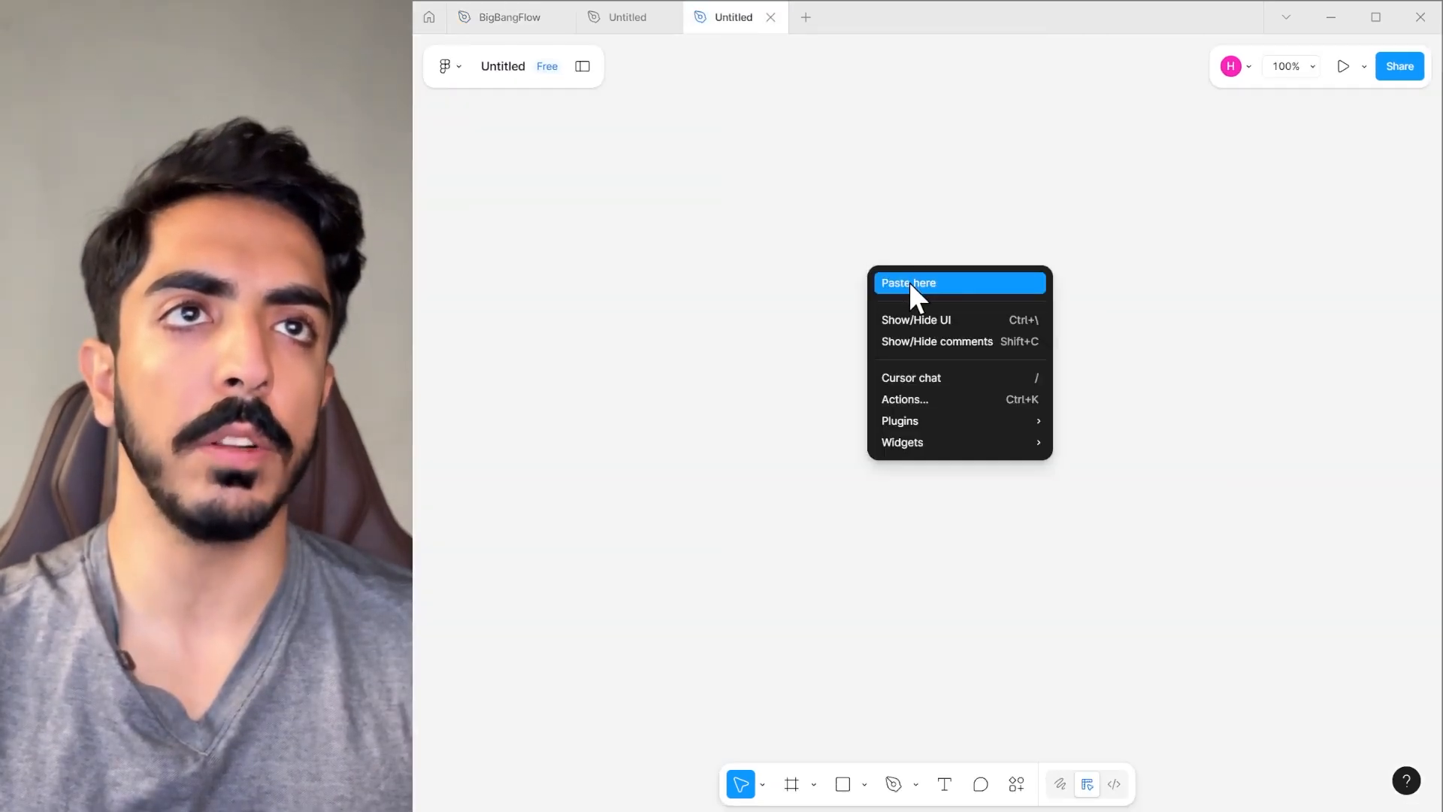
pyautogui.click(909, 283)
pyautogui.scroll(5, 1018, 251)
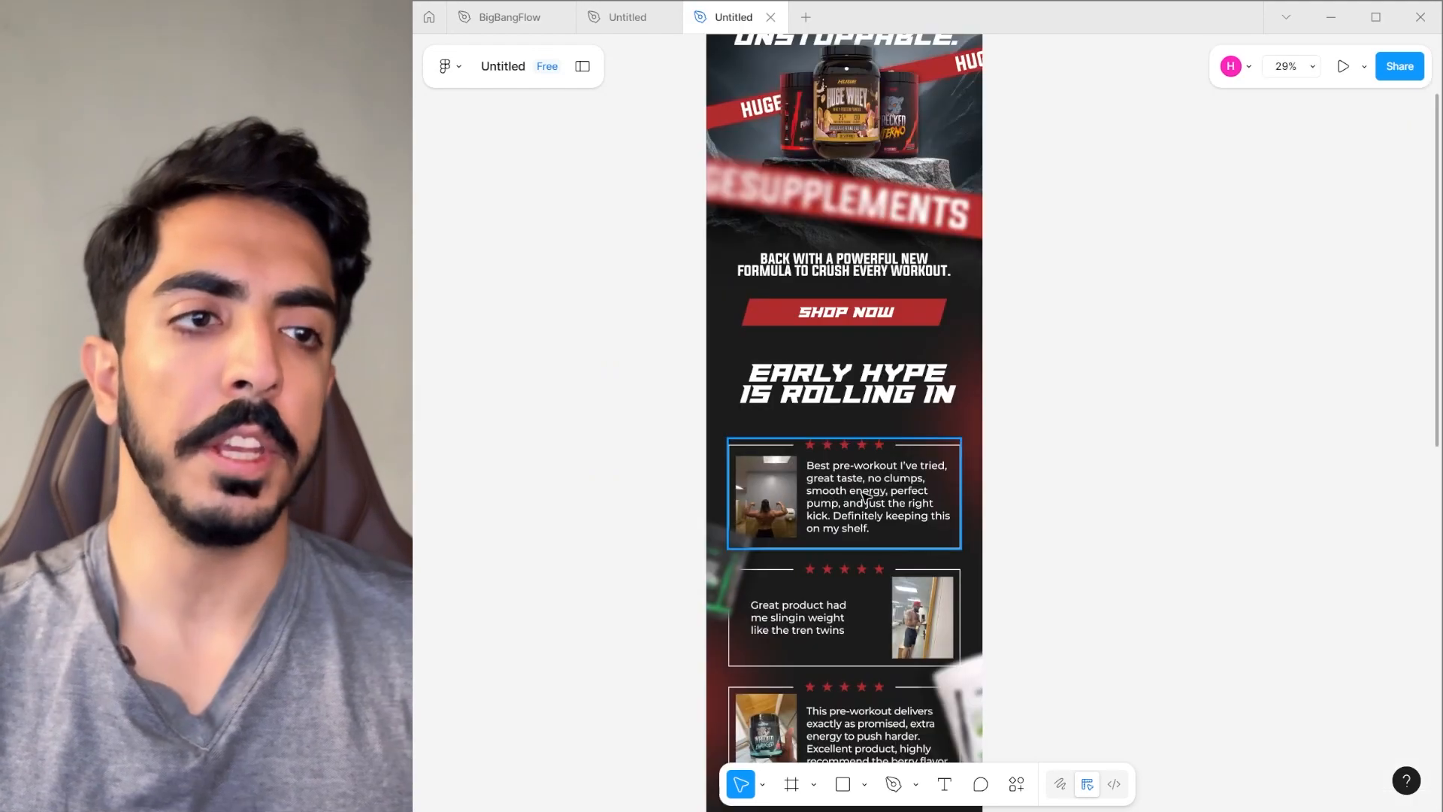
# Try replacing the first customer review's text with "asd" and undo the change.
pyautogui.doubleClick(858, 498)
pyautogui.write('asd')
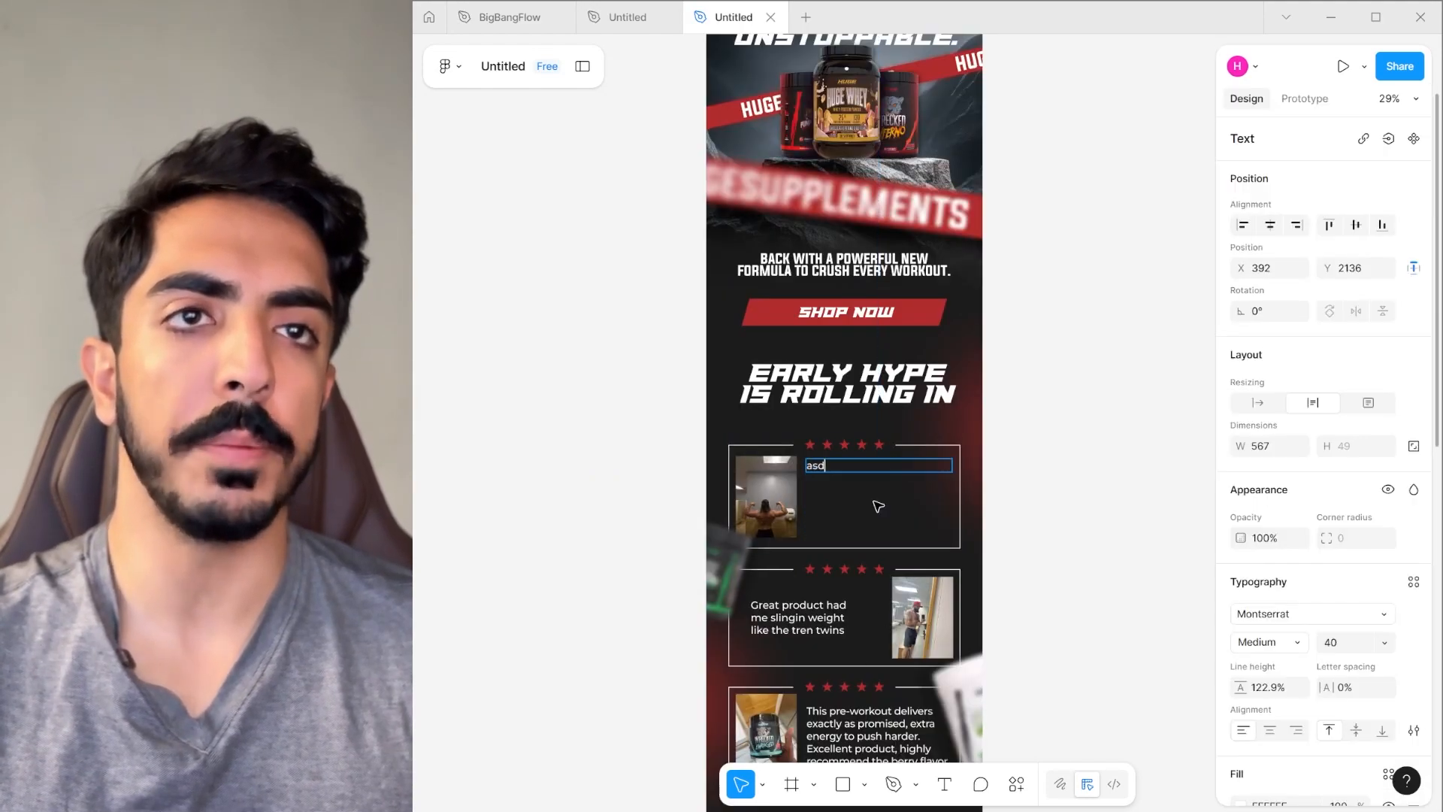
pyautogui.hotkey('ctrl', 'z')
pyautogui.scroll(-2, 1050, 447)
# Try moving the photo in the first customer review and undo the move.
pyautogui.scroll(3, 798, 301)
pyautogui.moveTo(755, 328); pyautogui.dragTo(767, 303)
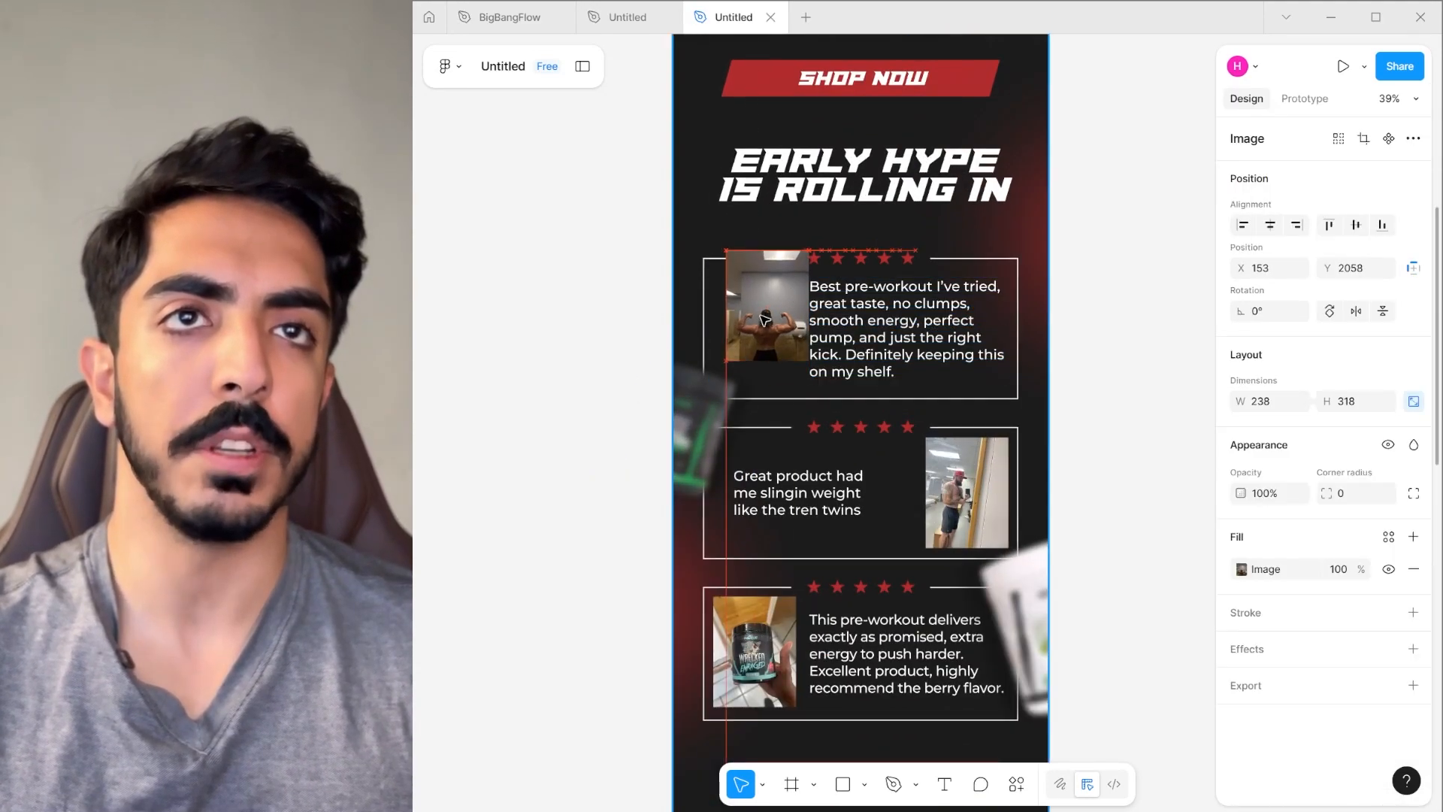
pyautogui.hotkey('ctrl', 'z')
pyautogui.scroll(-3, 970, 374)
# Try moving the product image in the "Why choose Enraged?" section, undo the move and clear the selection.
pyautogui.scroll(-4, 975, 519)
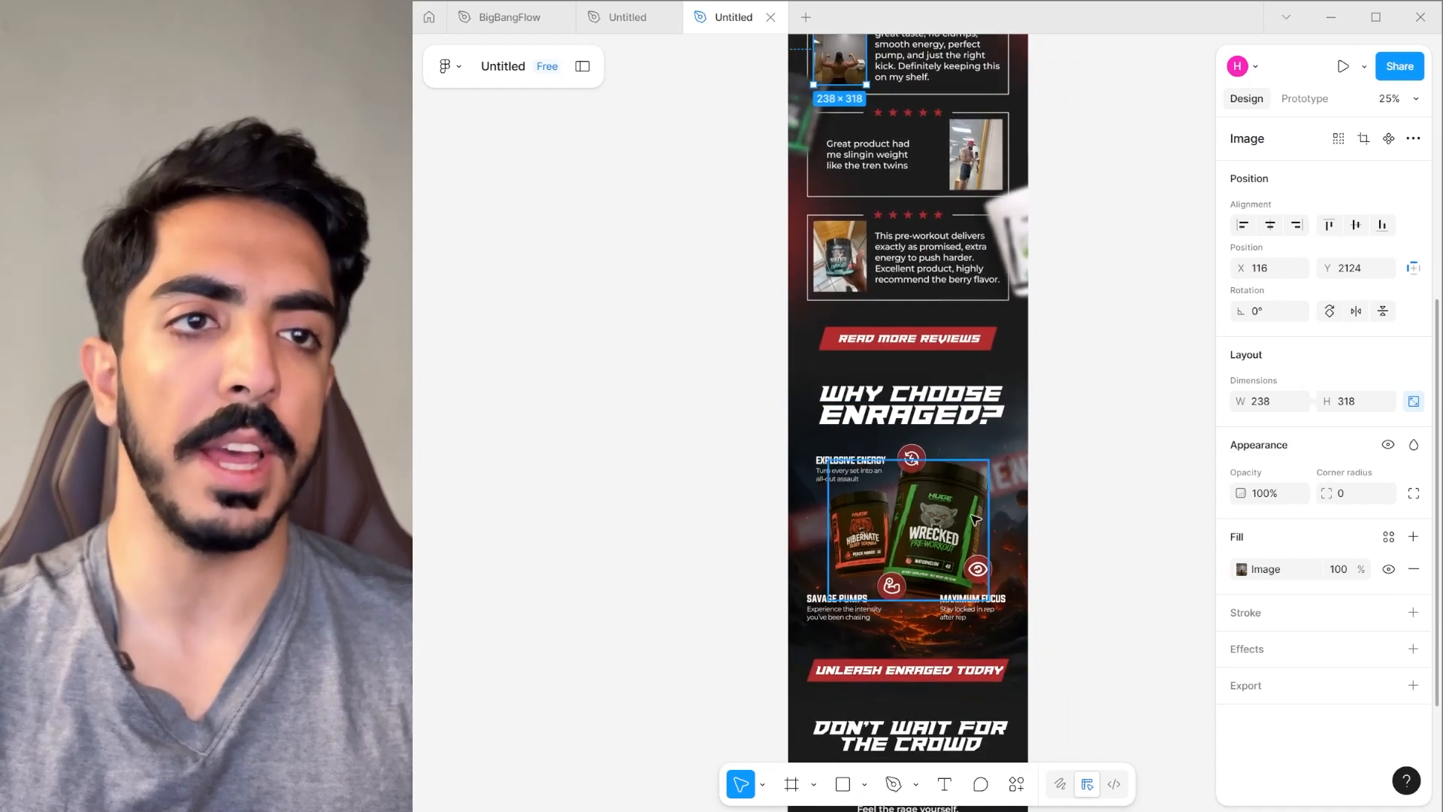
pyautogui.moveTo(946, 535); pyautogui.dragTo(953, 496)
pyautogui.hotkey('ctrl', 'z')
pyautogui.click(1127, 309)
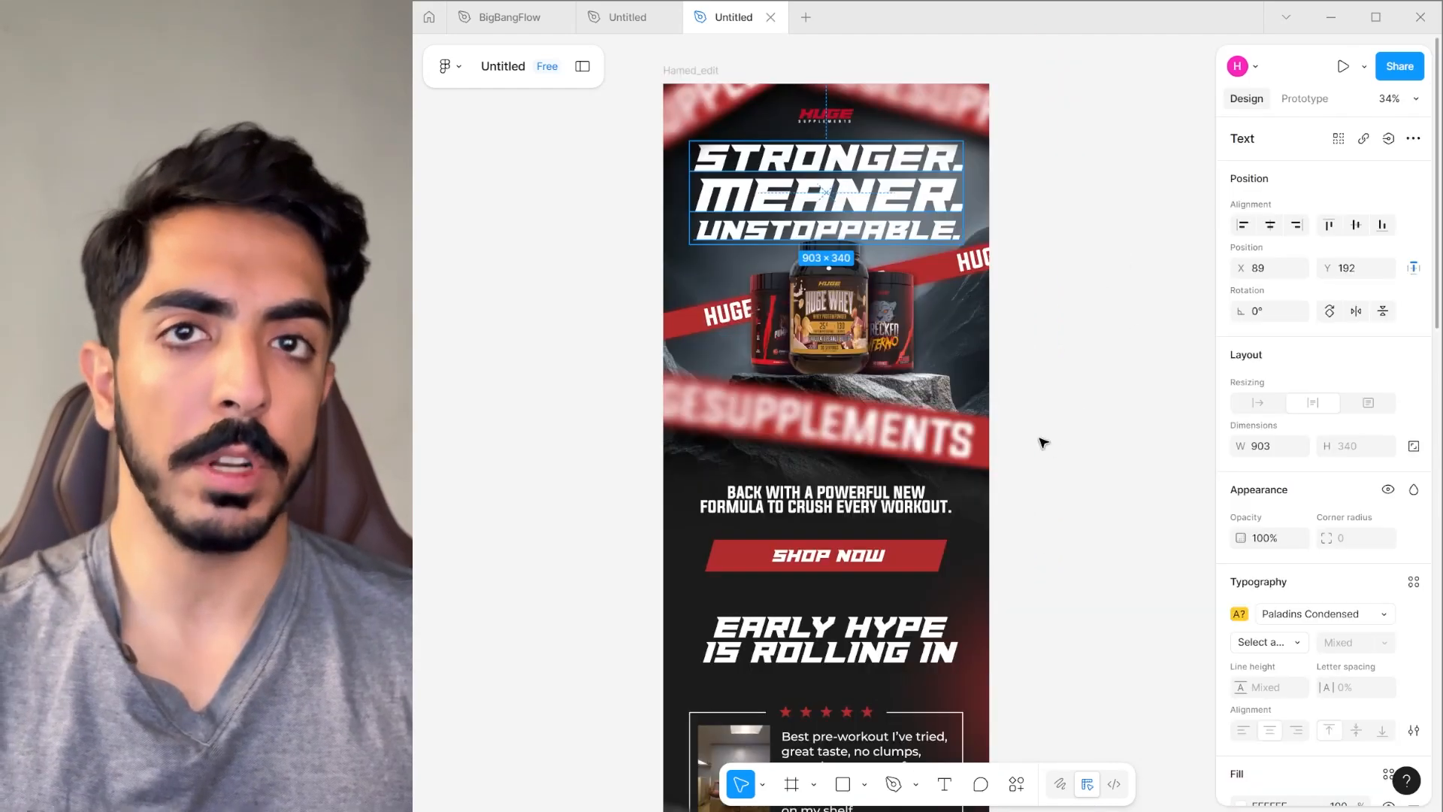
# Open the missing font details for the "STRONGER. MEANER. UNSTOPPABLE." headline and check which font needs replacing.
pyautogui.scroll(1, 1034, 442)
pyautogui.scroll(1, 830, 267)
pyautogui.doubleClick(806, 210)
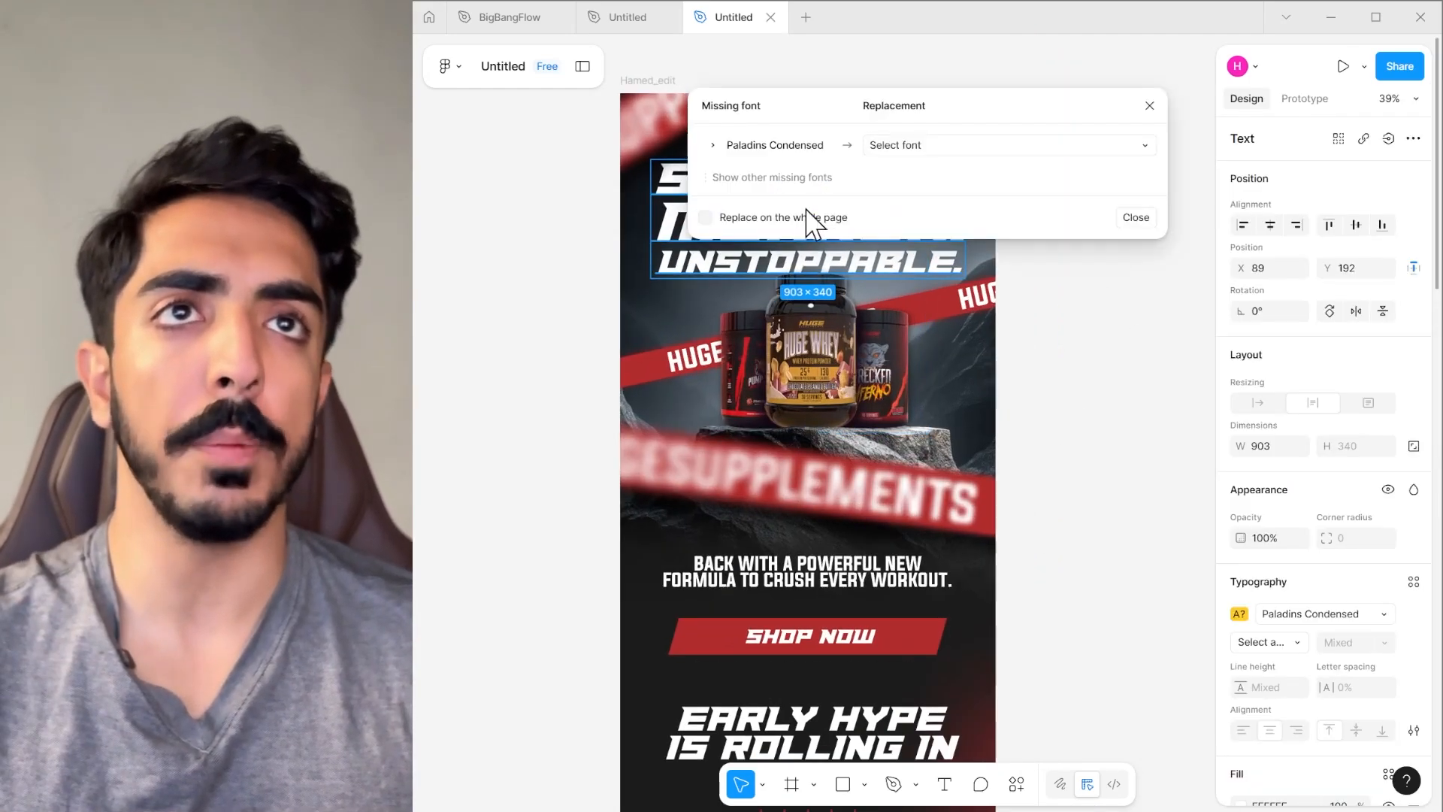
pyautogui.moveTo(964, 124); pyautogui.dragTo(849, 473)
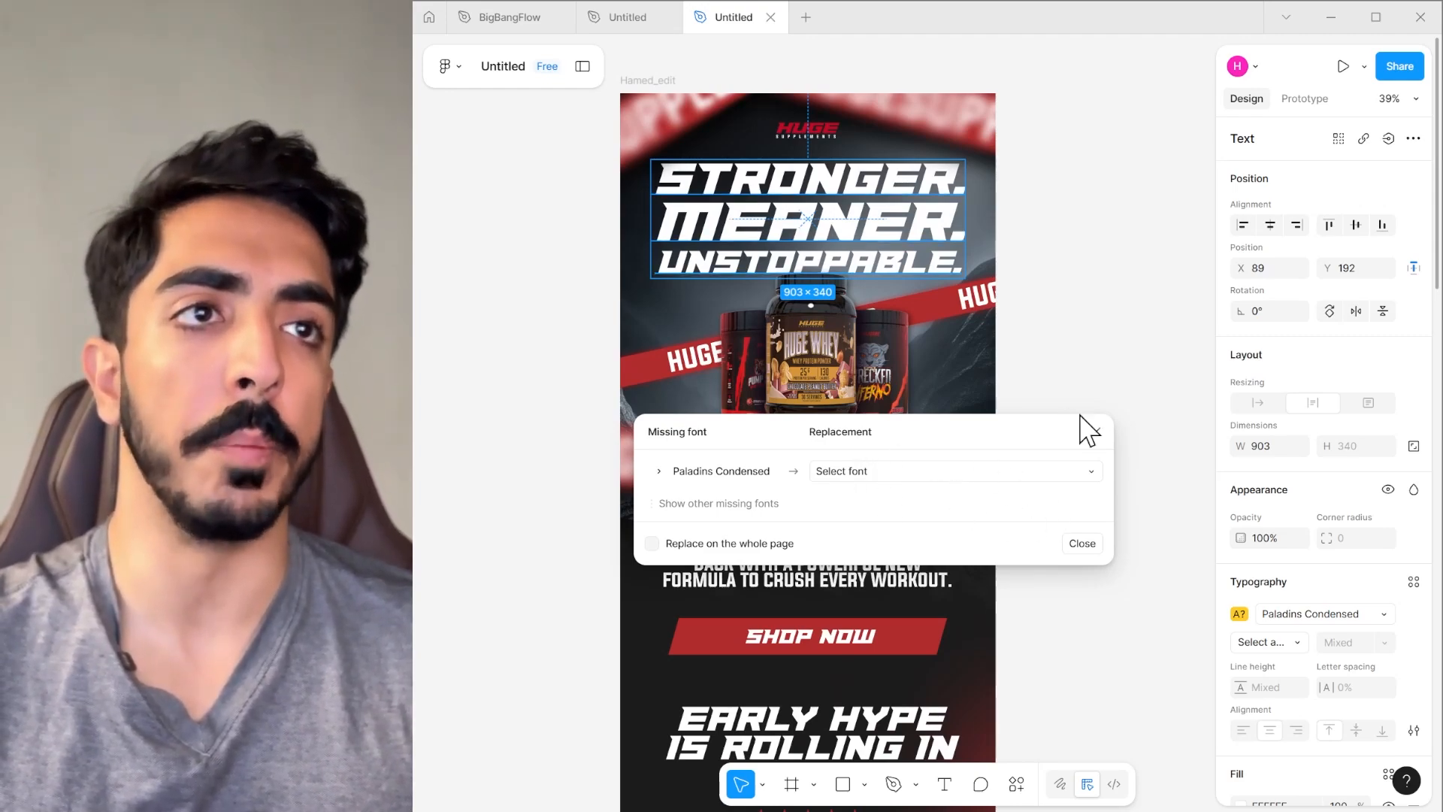
pyautogui.moveTo(901, 255); pyautogui.dragTo(953, 376)
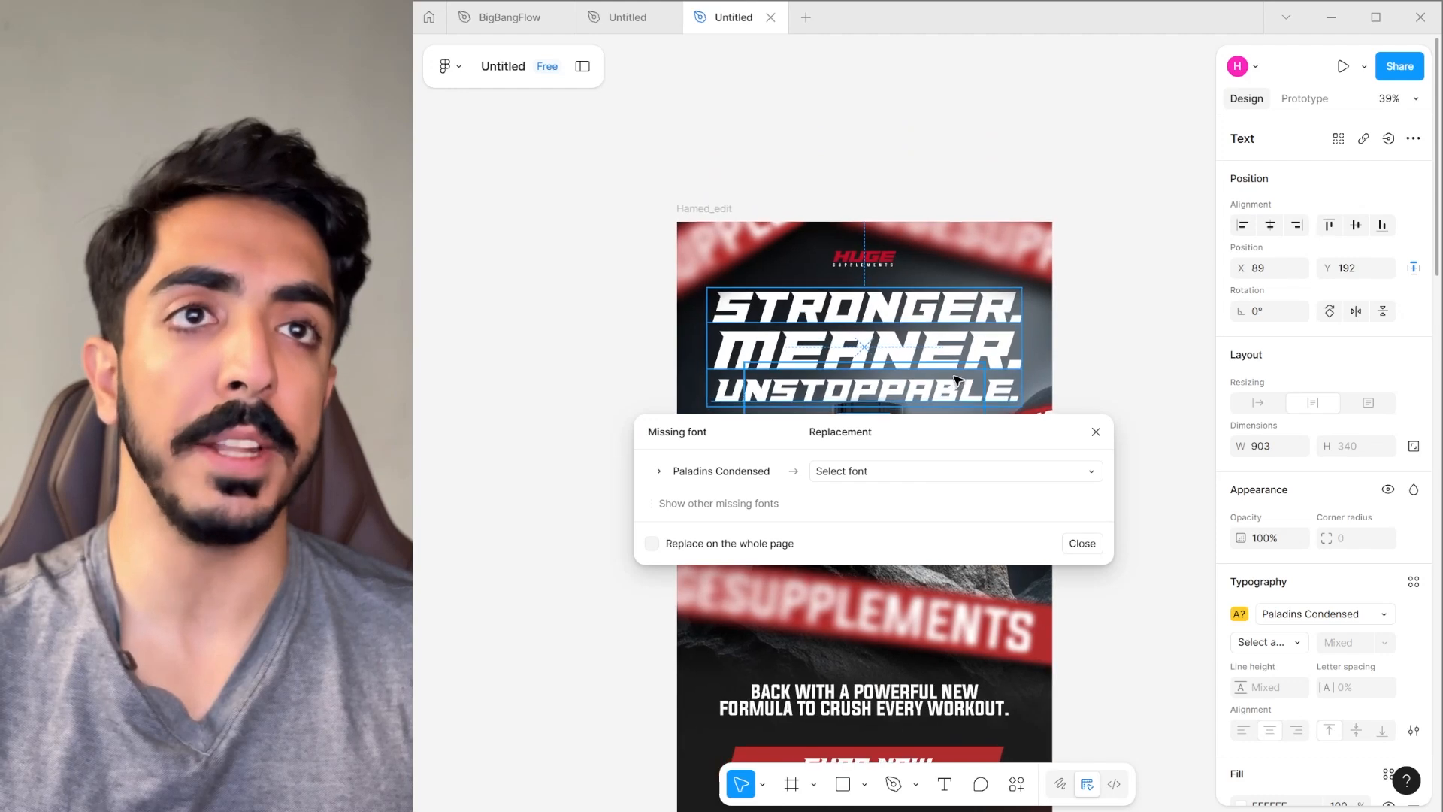
pyautogui.scroll(-2, 1076, 306)
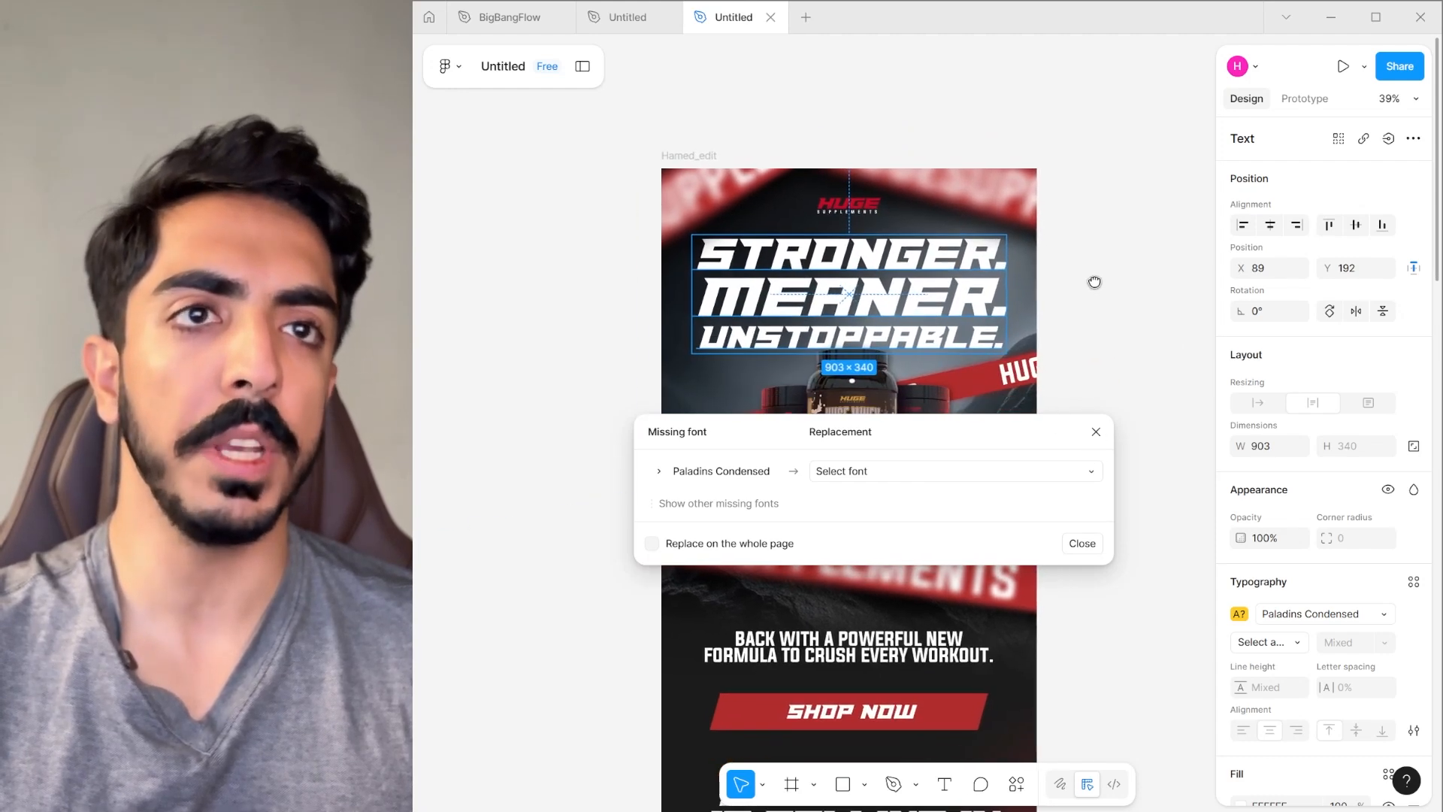
pyautogui.moveTo(902, 440); pyautogui.dragTo(945, 252)
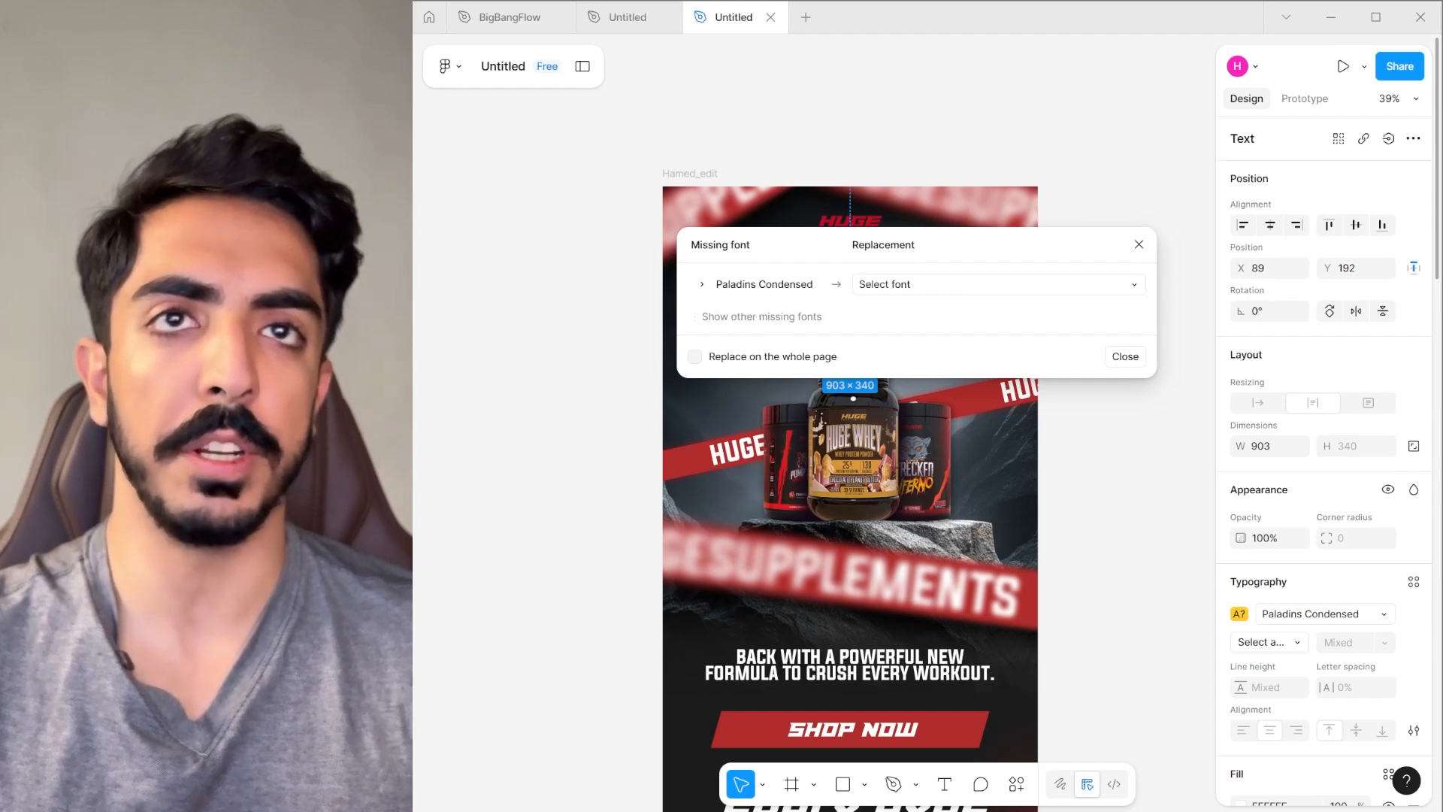
# Enter "Paladins condensed" in the Windows Run box and copy that font name.
pyautogui.press('super+r')
pyautogui.write('Pal')
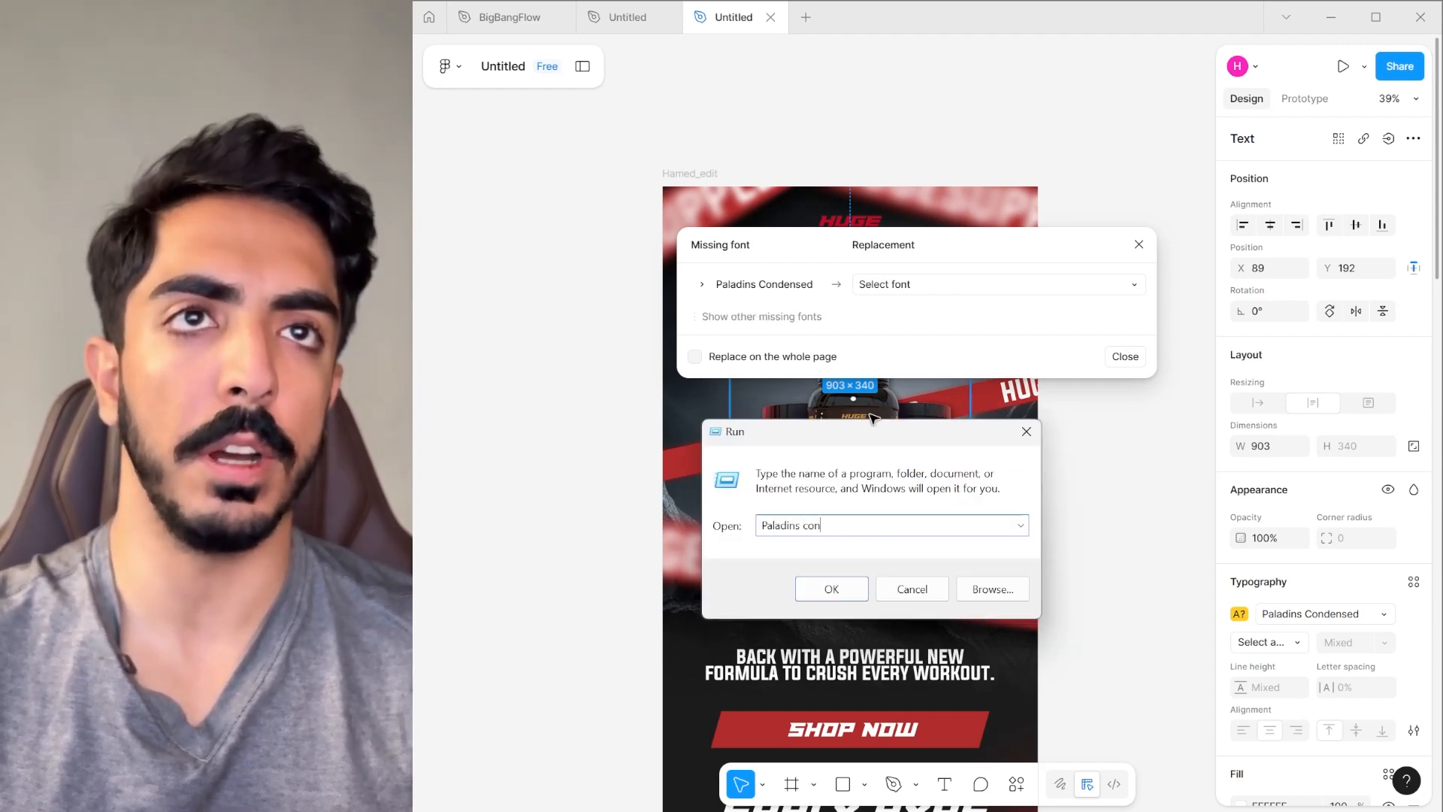
pyautogui.write('adins condensed')
pyautogui.moveTo(920, 530); pyautogui.dragTo(728, 541)
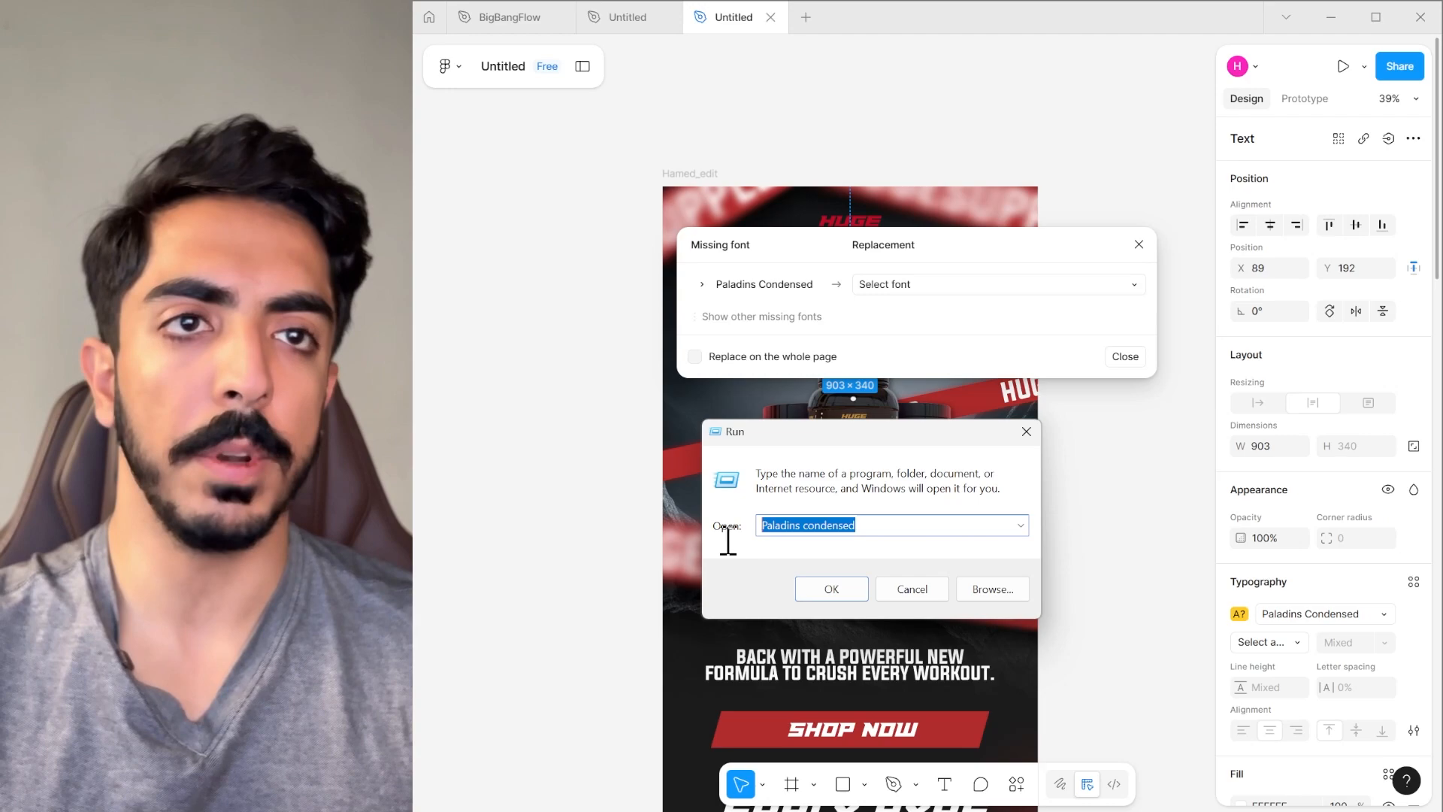
pyautogui.rightClick(794, 532)
pyautogui.click(833, 569)
# Switch to the browser and search Google for "Paladins condensed font".
pyautogui.hotkey('alt', 'Tab')
pyautogui.click(890, 20)
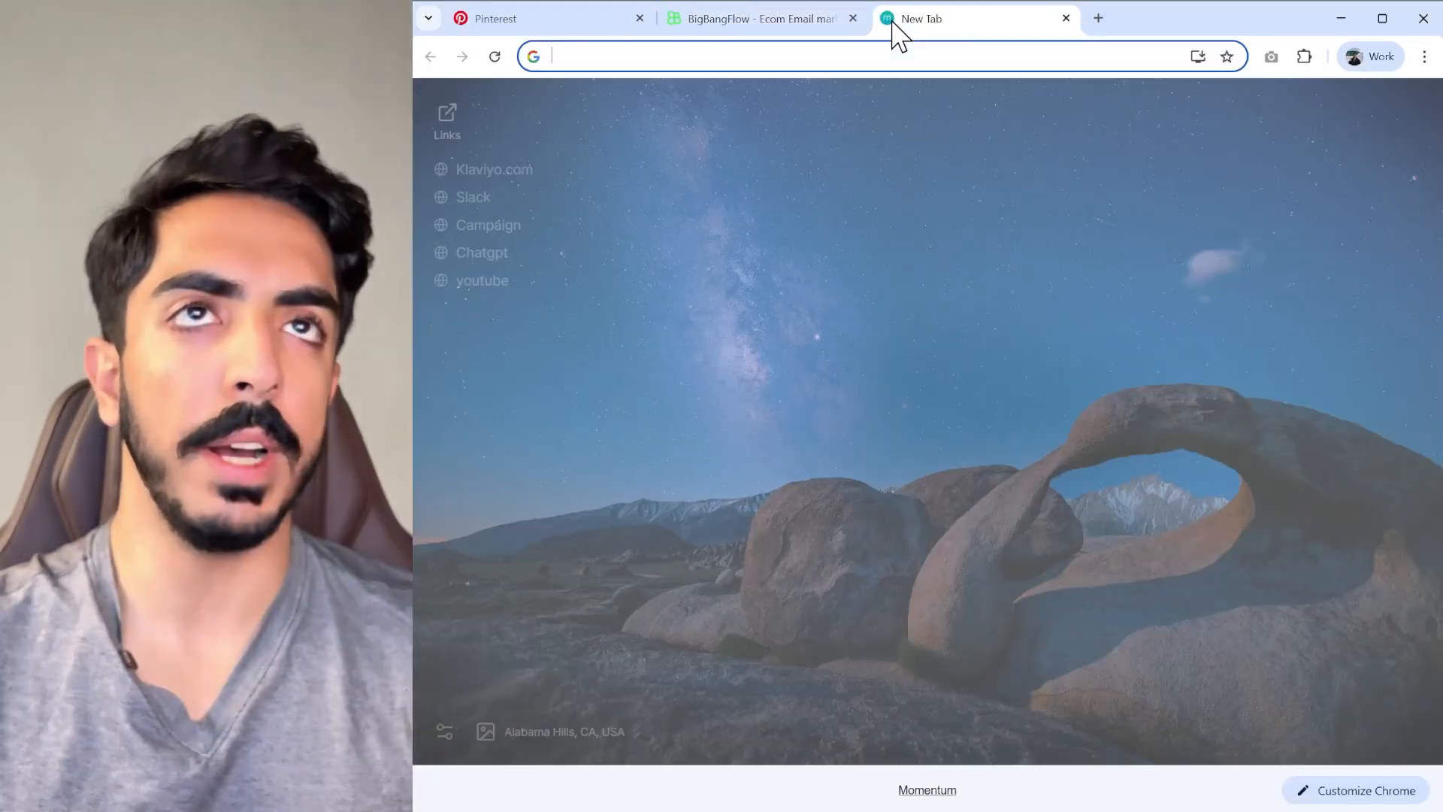
pyautogui.hotkey('ctrl', 'v')
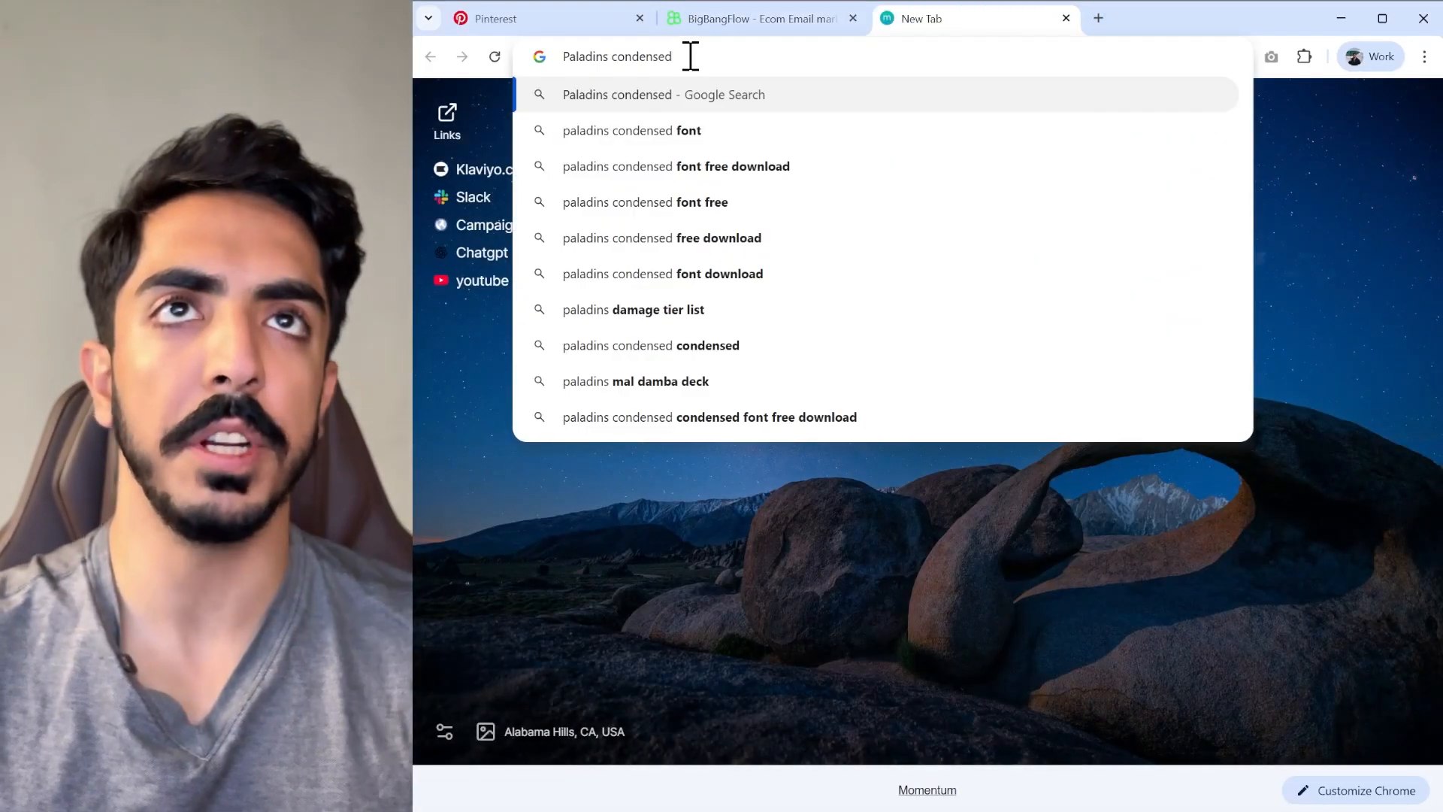
pyautogui.write('font')
pyautogui.press('Return')
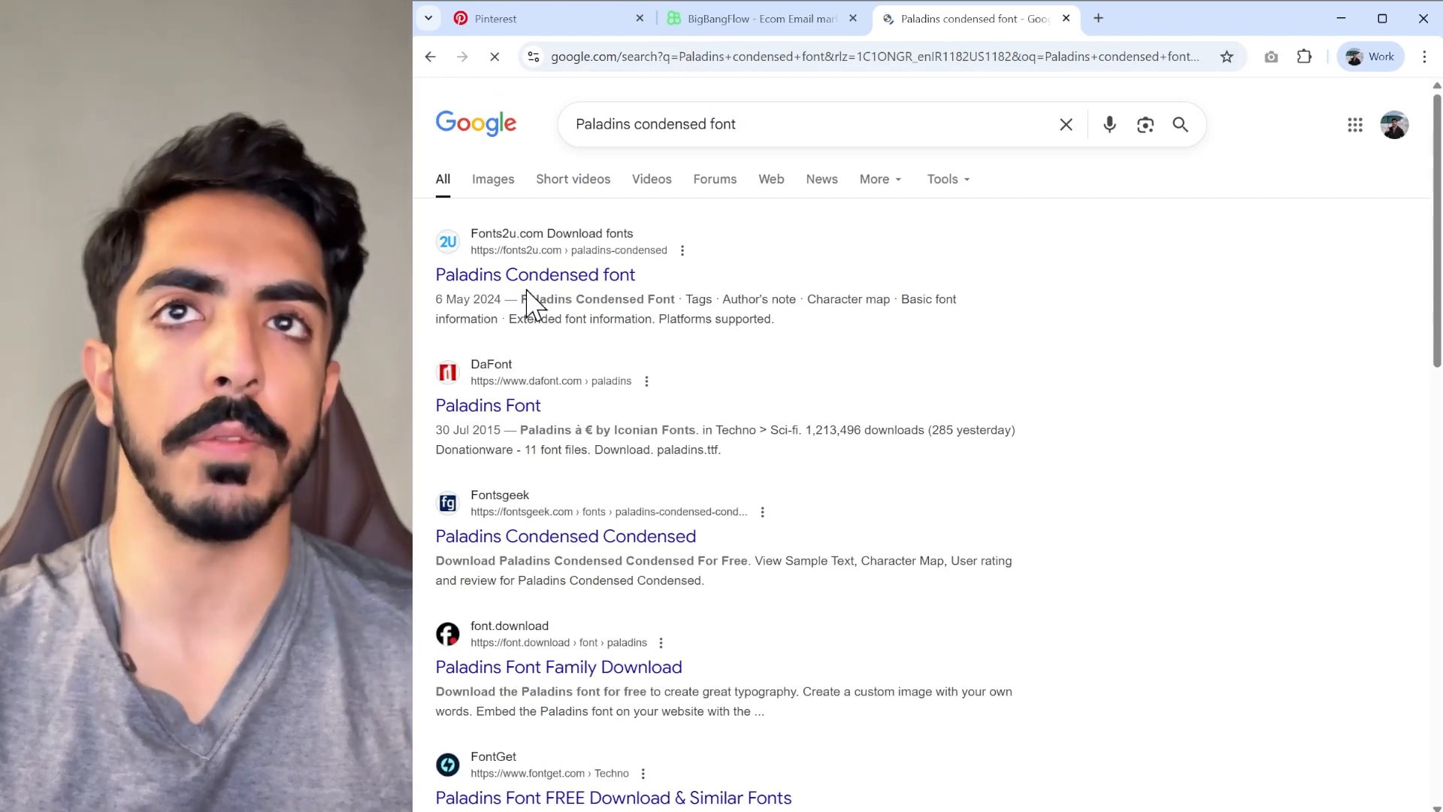
# Open the DaFont, Fonts2u, Fontsgeek and font.download search results for the Paladins font in separate tabs.
pyautogui.middleClick(490, 347)
pyautogui.middleClick(508, 280)
pyautogui.middleClick(476, 536)
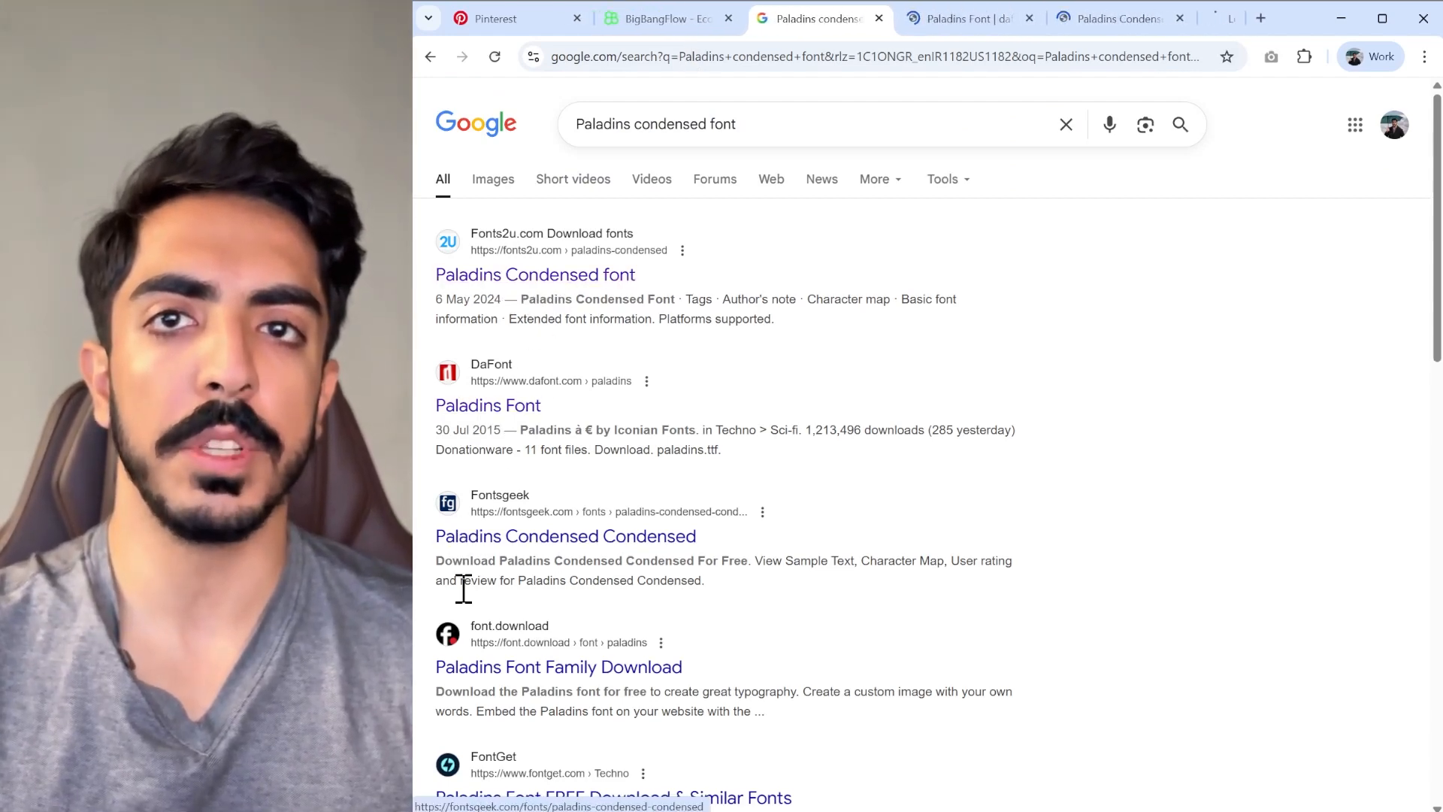
pyautogui.middleClick(478, 669)
# Download the Paladins font from its DaFont page, accepting the cookies, and open paladins.ttf from paladins.zip.
pyautogui.click(834, 18)
pyautogui.scroll(-3, 953, 402)
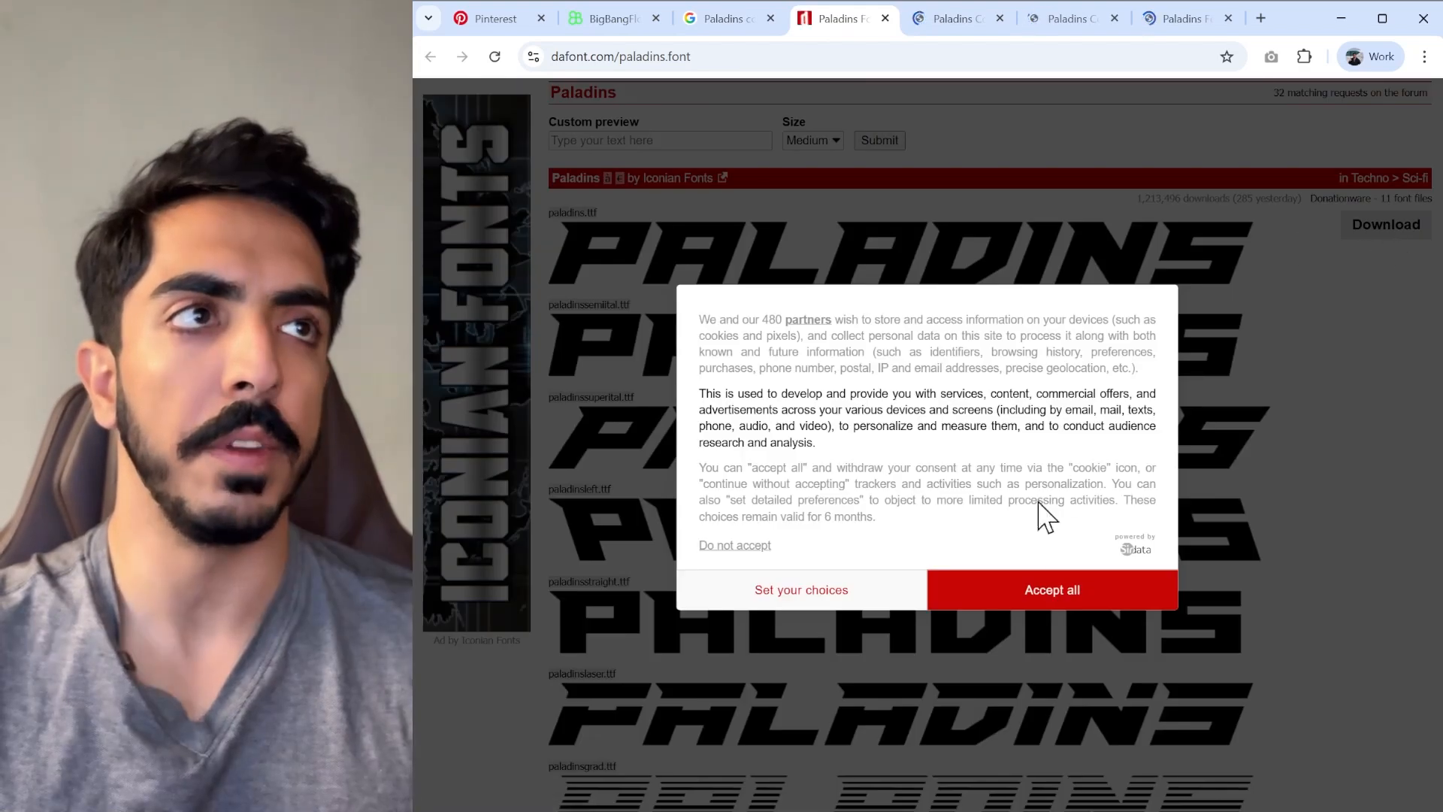
pyautogui.click(1067, 595)
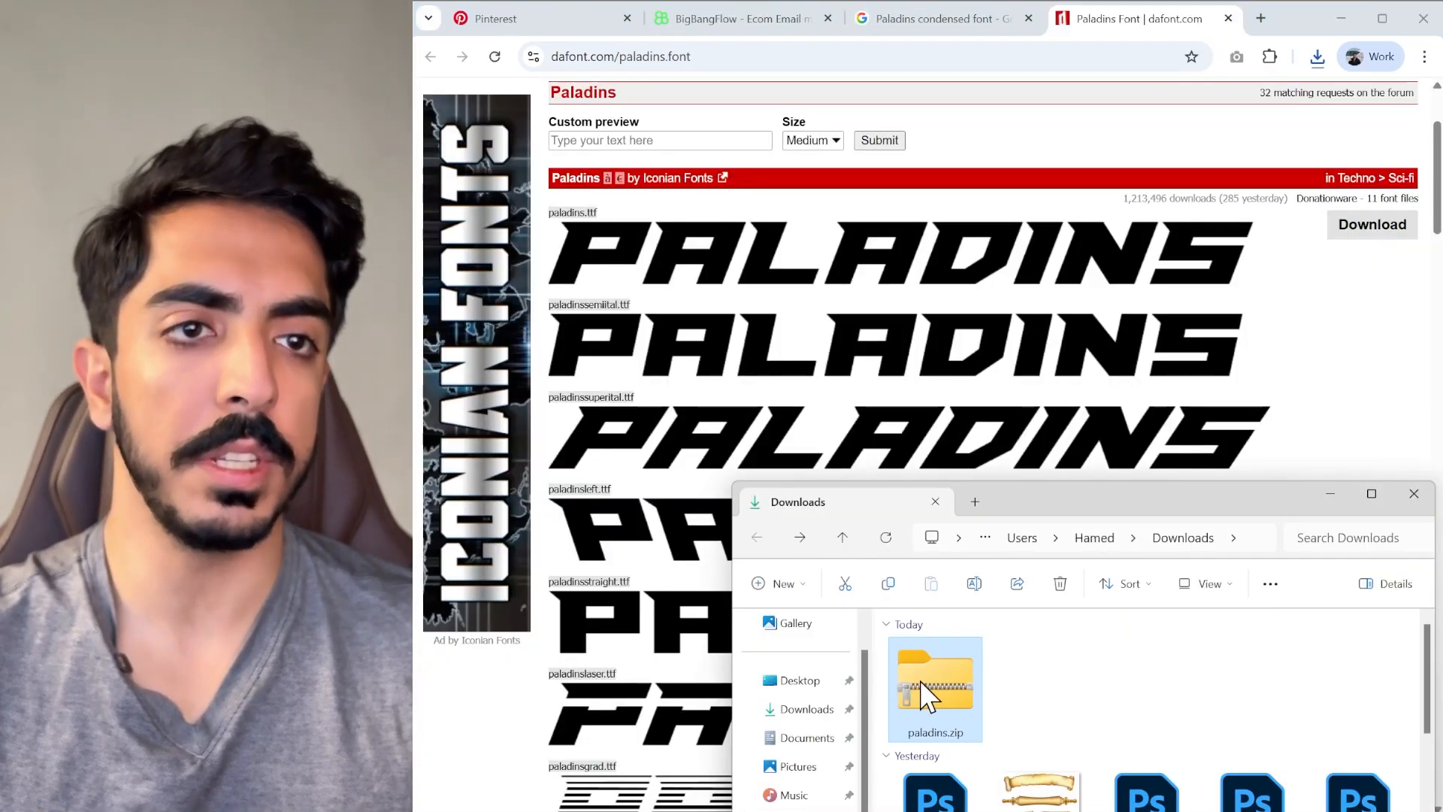
pyautogui.doubleClick(924, 693)
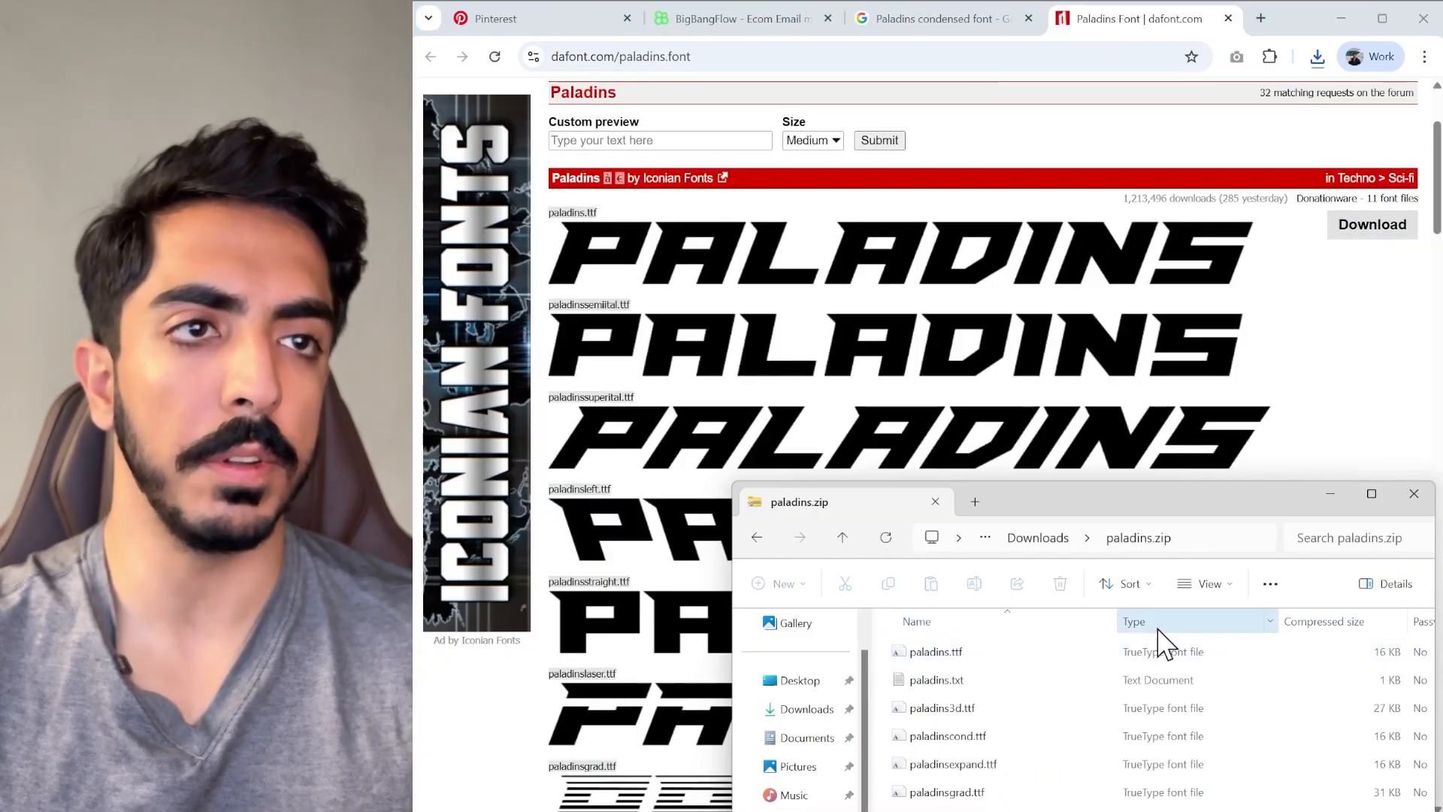
pyautogui.doubleClick(957, 654)
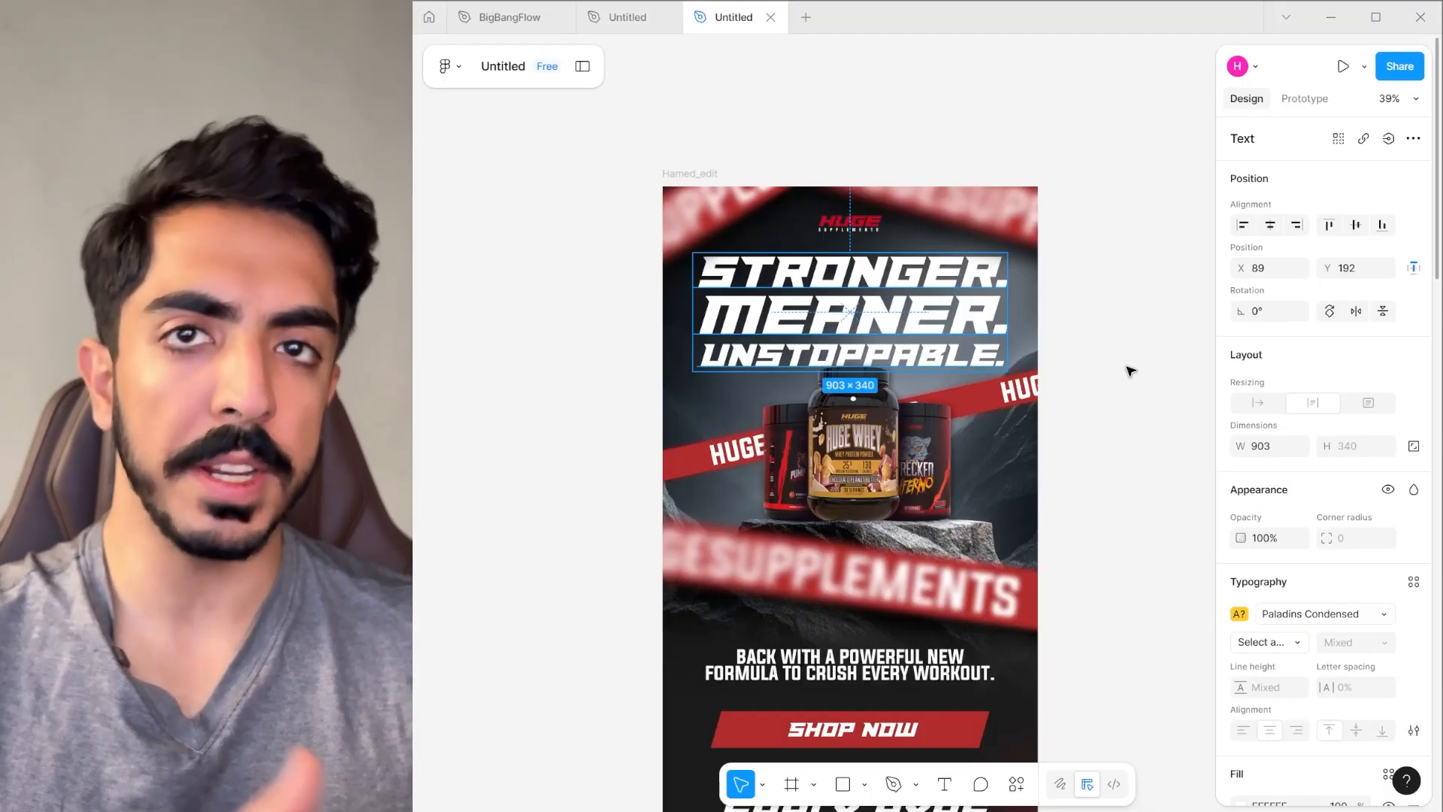
# In Figma, change the font of the "STRONGER. MEANER. UNSTOPPABLE." headline to Abril Fatface.
pyautogui.hscroll(2, 1129, 371)
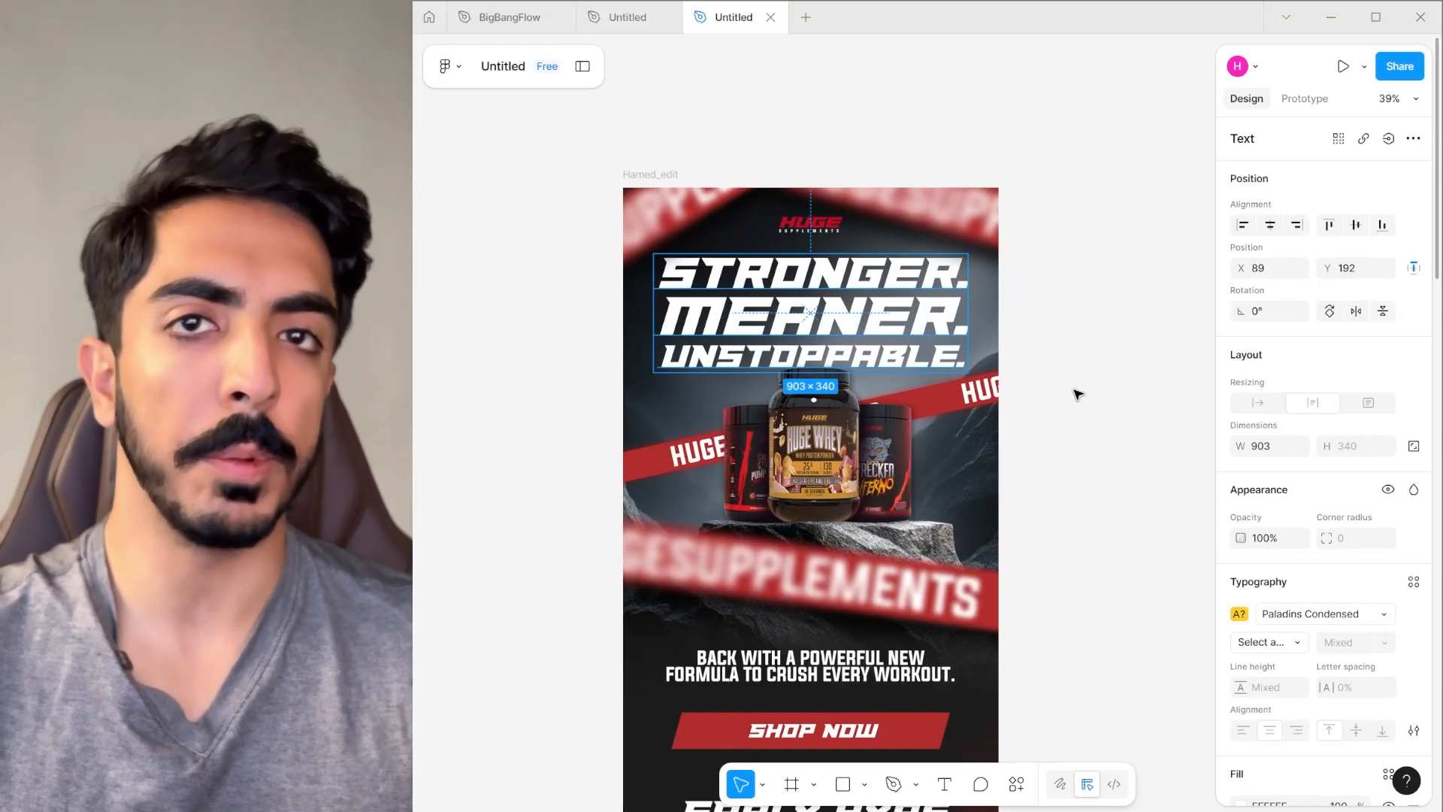
pyautogui.moveTo(789, 354); pyautogui.dragTo(907, 453)
pyautogui.scroll(1, 832, 417)
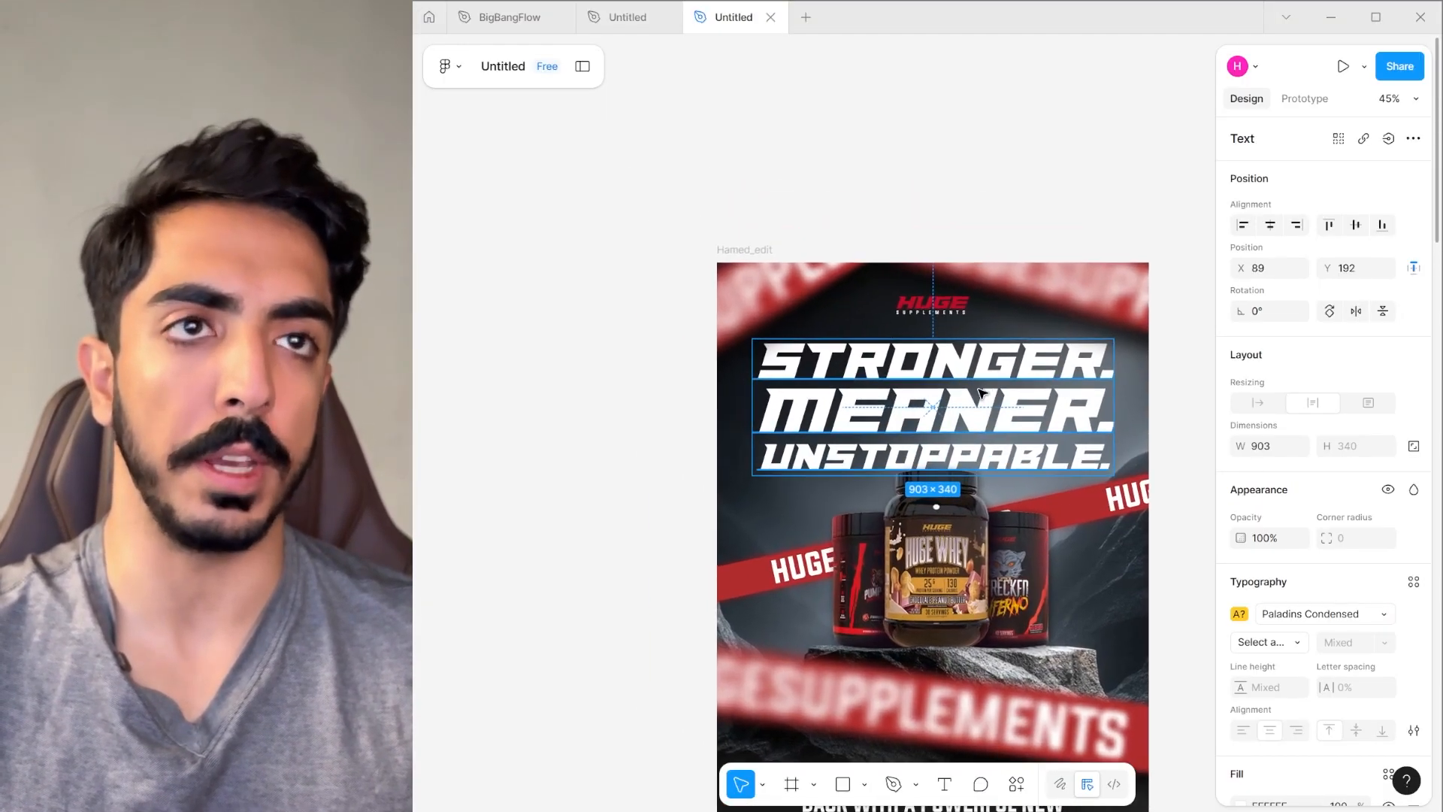
pyautogui.press('Escape')
pyautogui.moveTo(1068, 347); pyautogui.dragTo(1007, 263)
pyautogui.scroll(3, 922, 329)
pyautogui.click(899, 361)
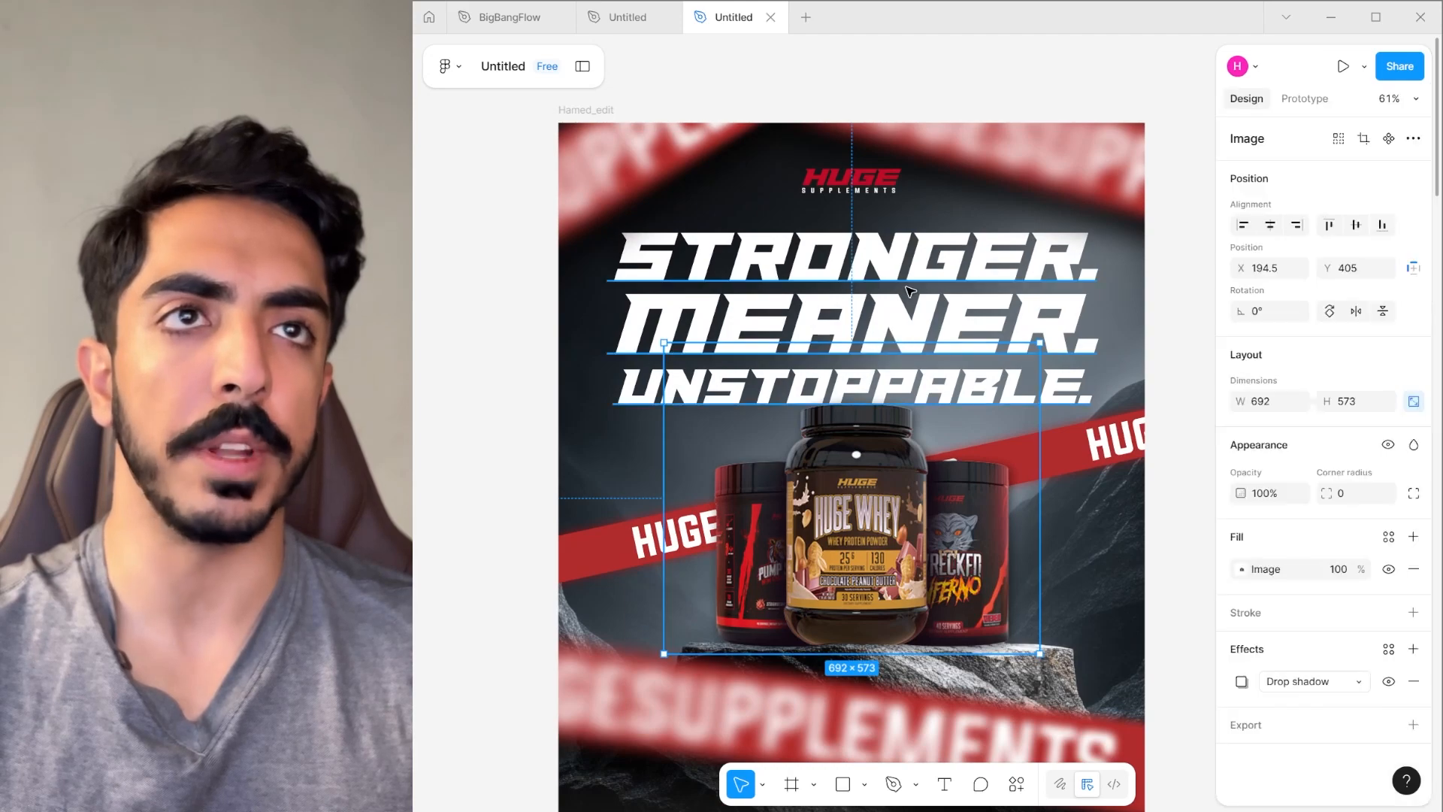
pyautogui.click(906, 288)
pyautogui.moveTo(1046, 367); pyautogui.dragTo(999, 388)
pyautogui.scroll(-3, 1000, 391)
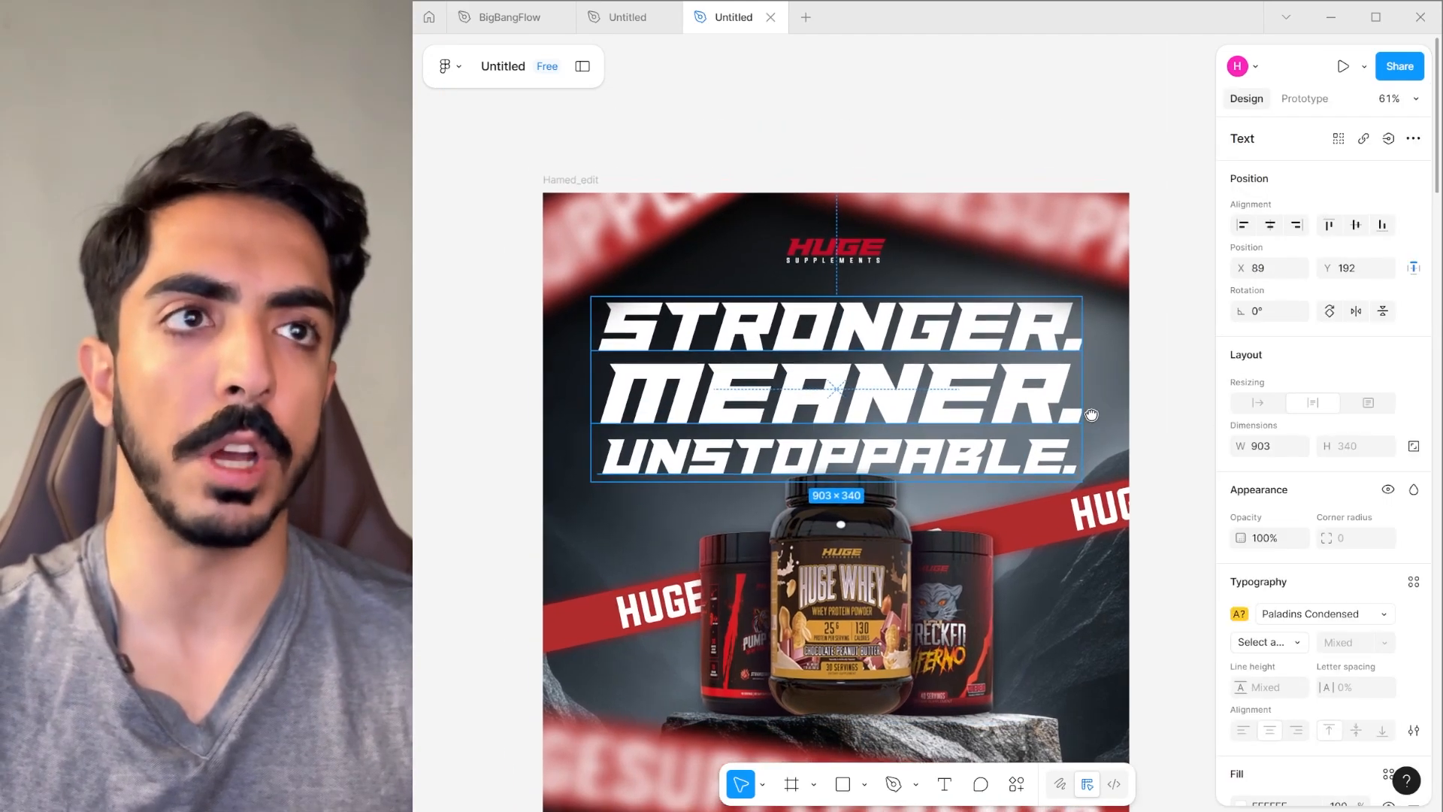
pyautogui.scroll(4, 903, 387)
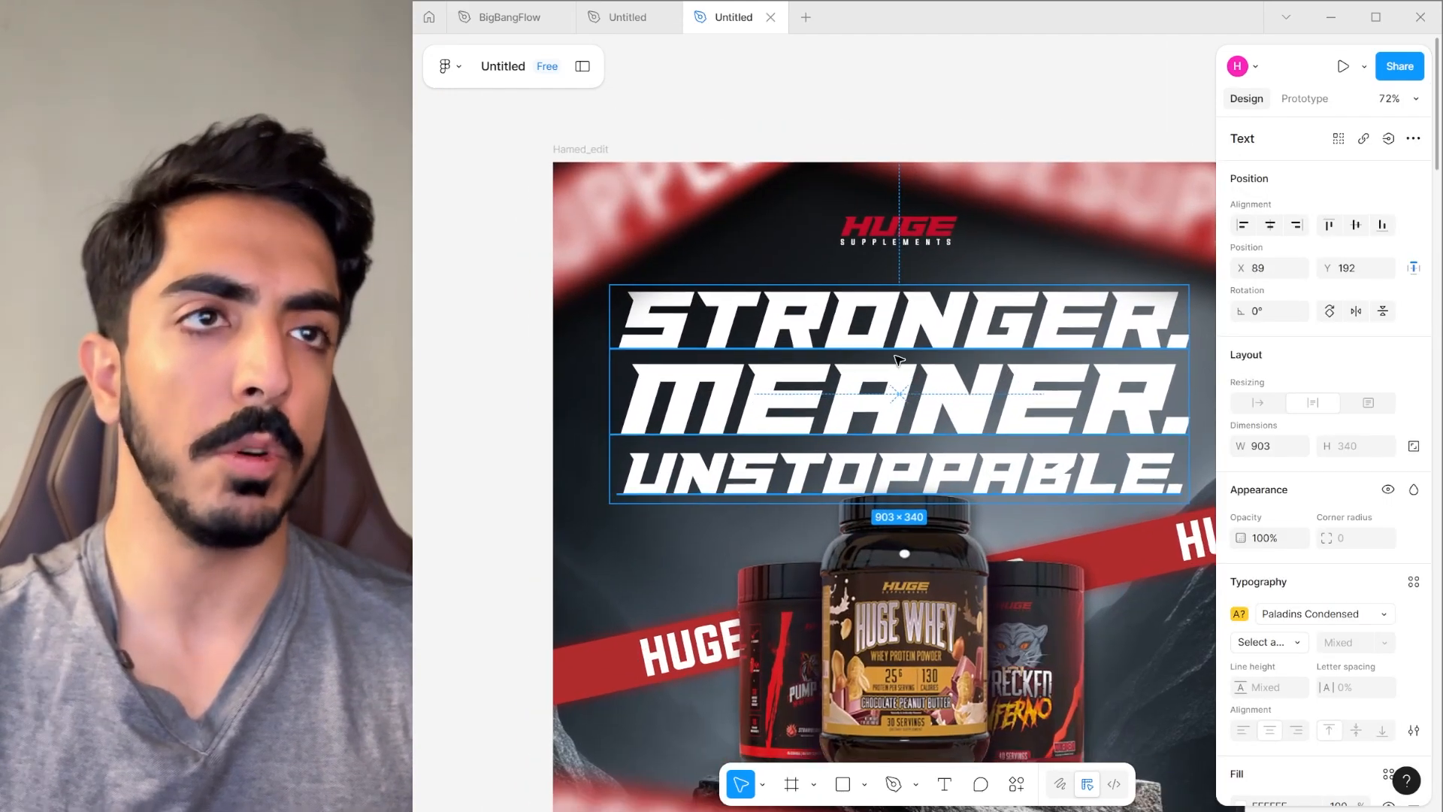
pyautogui.click(1309, 615)
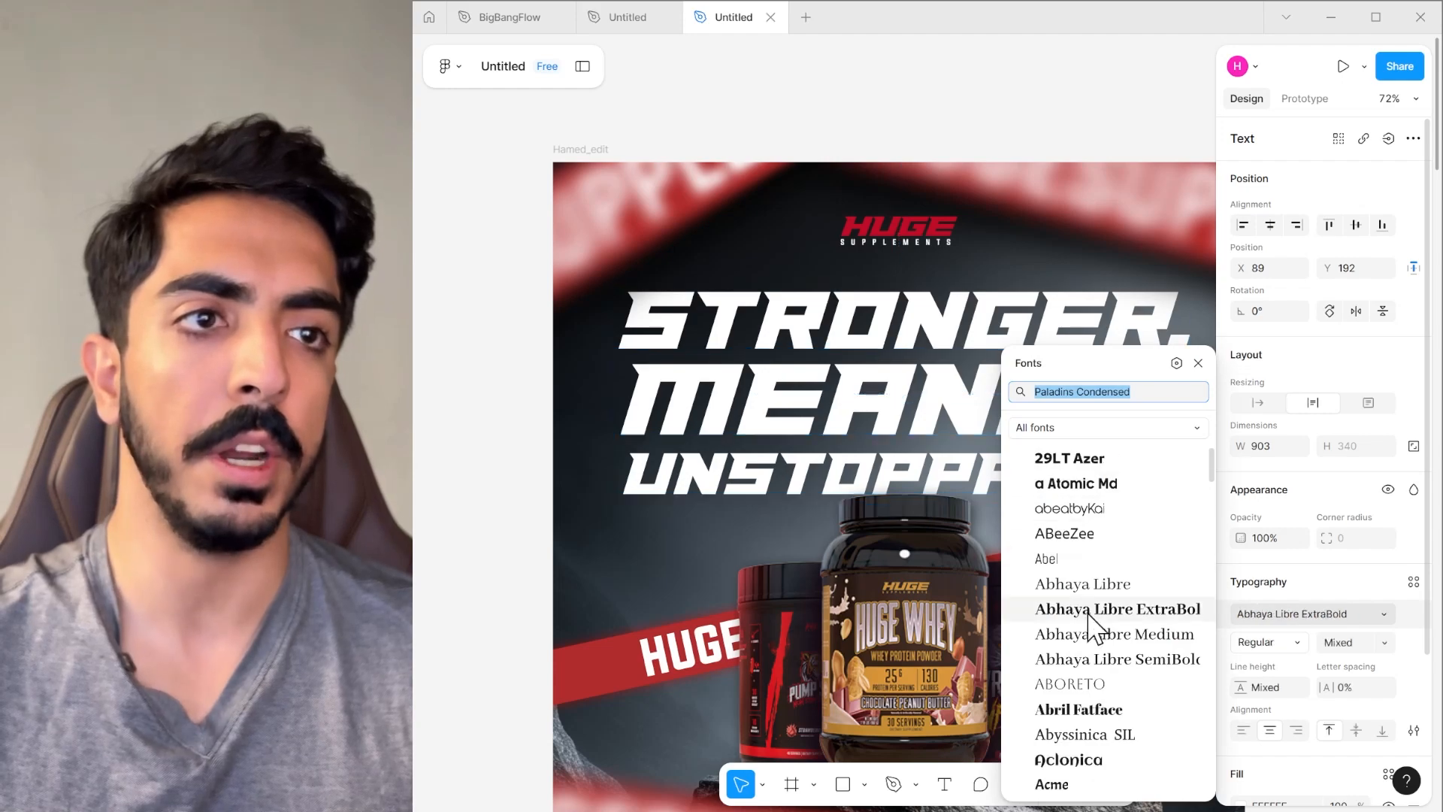
pyautogui.click(1079, 709)
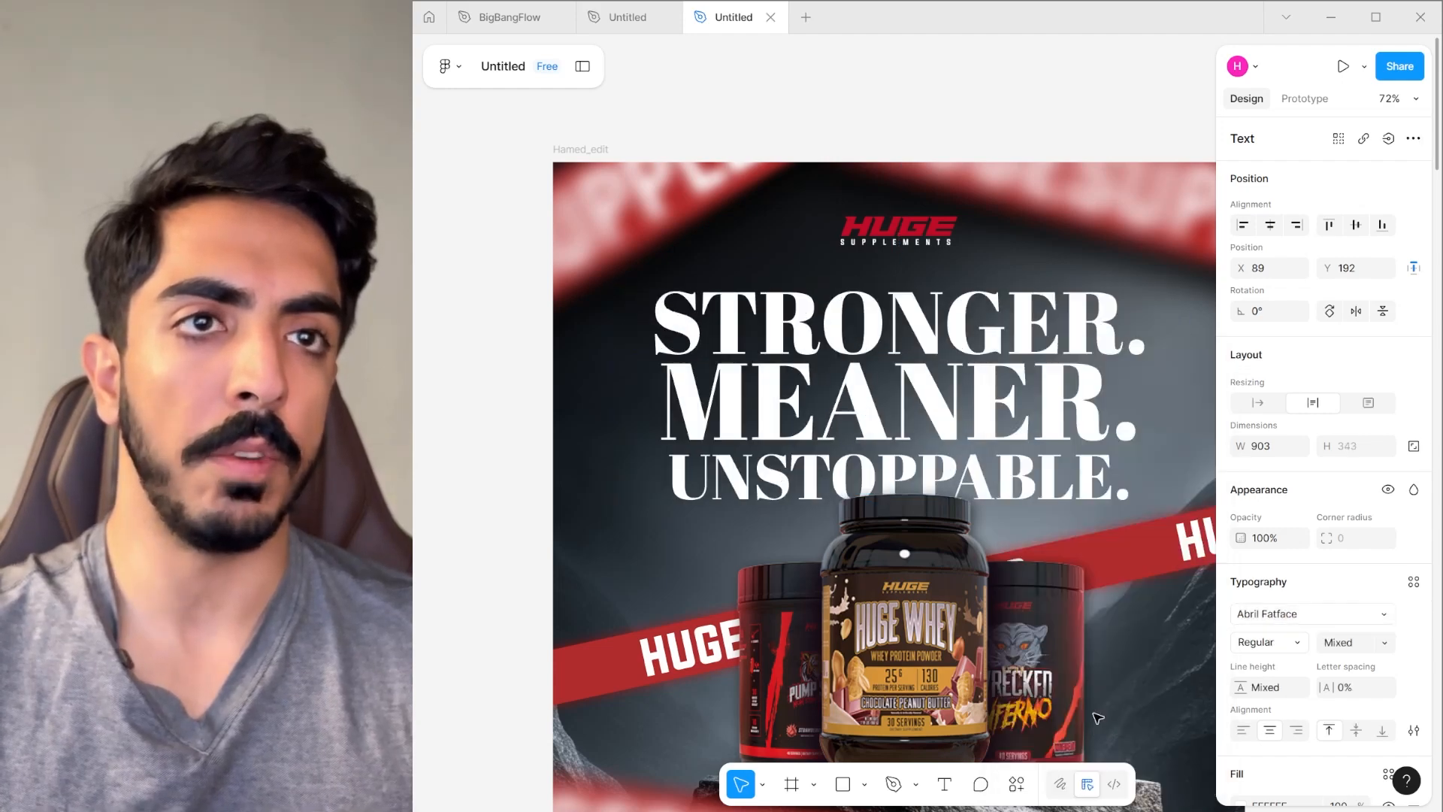
pyautogui.click(1278, 643)
# Enlarge the whole email frame proportionally with the Scale tool to about 1797 × 10955.
pyautogui.scroll(-5, 911, 354)
pyautogui.scroll(-5, 912, 353)
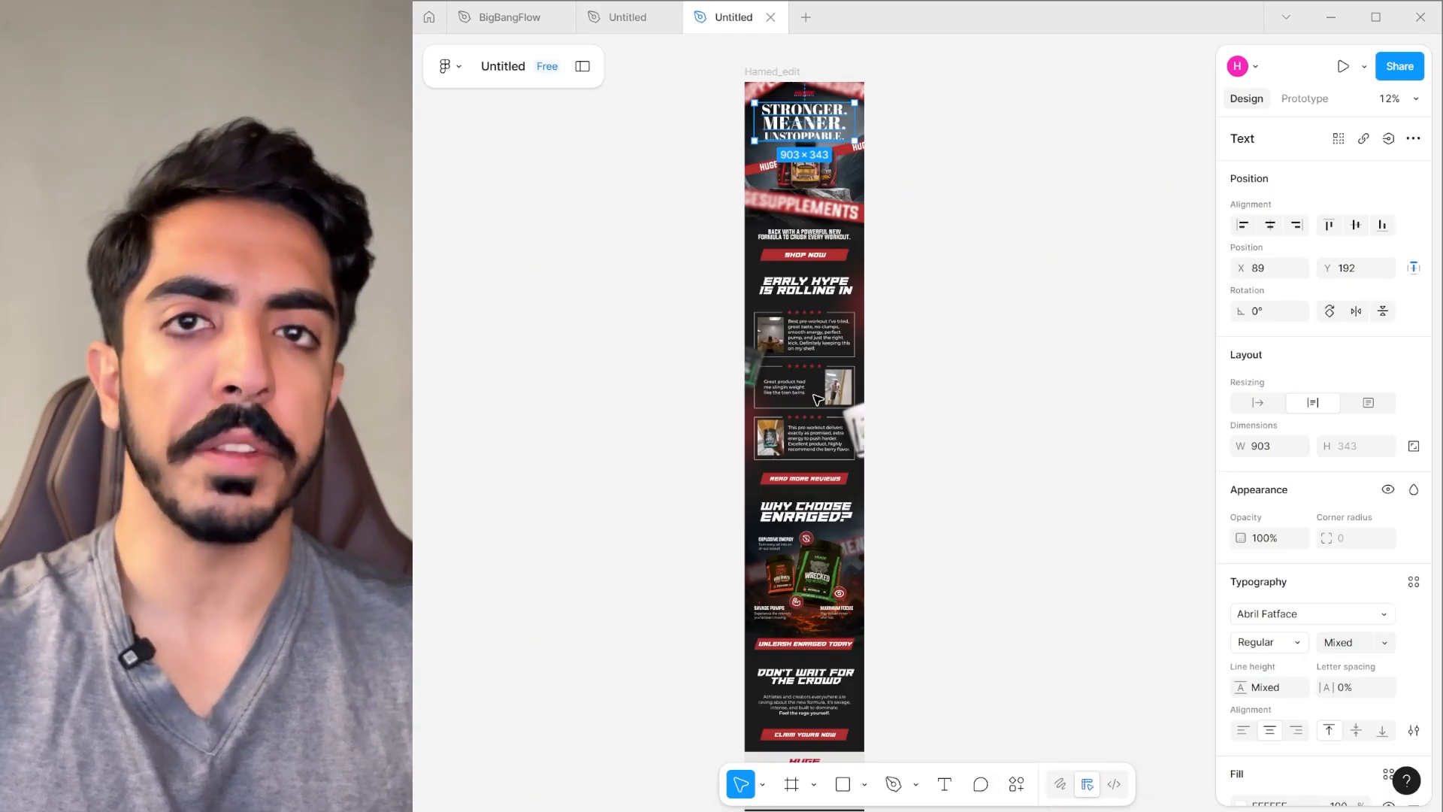
pyautogui.moveTo(831, 378); pyautogui.dragTo(832, 487)
pyautogui.click(986, 265)
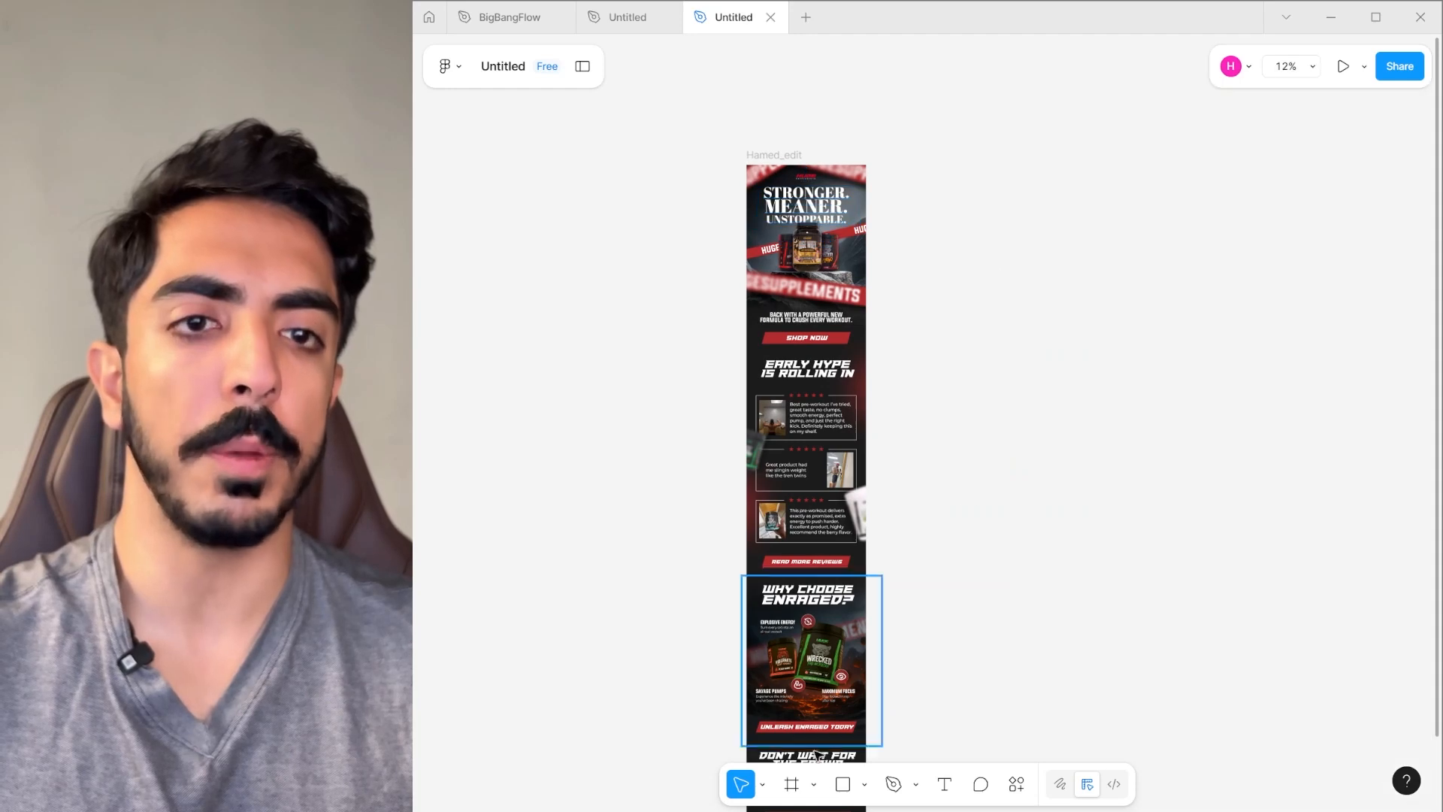
pyautogui.moveTo(913, 616)
pyautogui.mouseDown()
pyautogui.moveTo(905, 551)
pyautogui.moveTo(887, 629)
pyautogui.mouseUp()
pyautogui.scroll(-2, 841, 269)
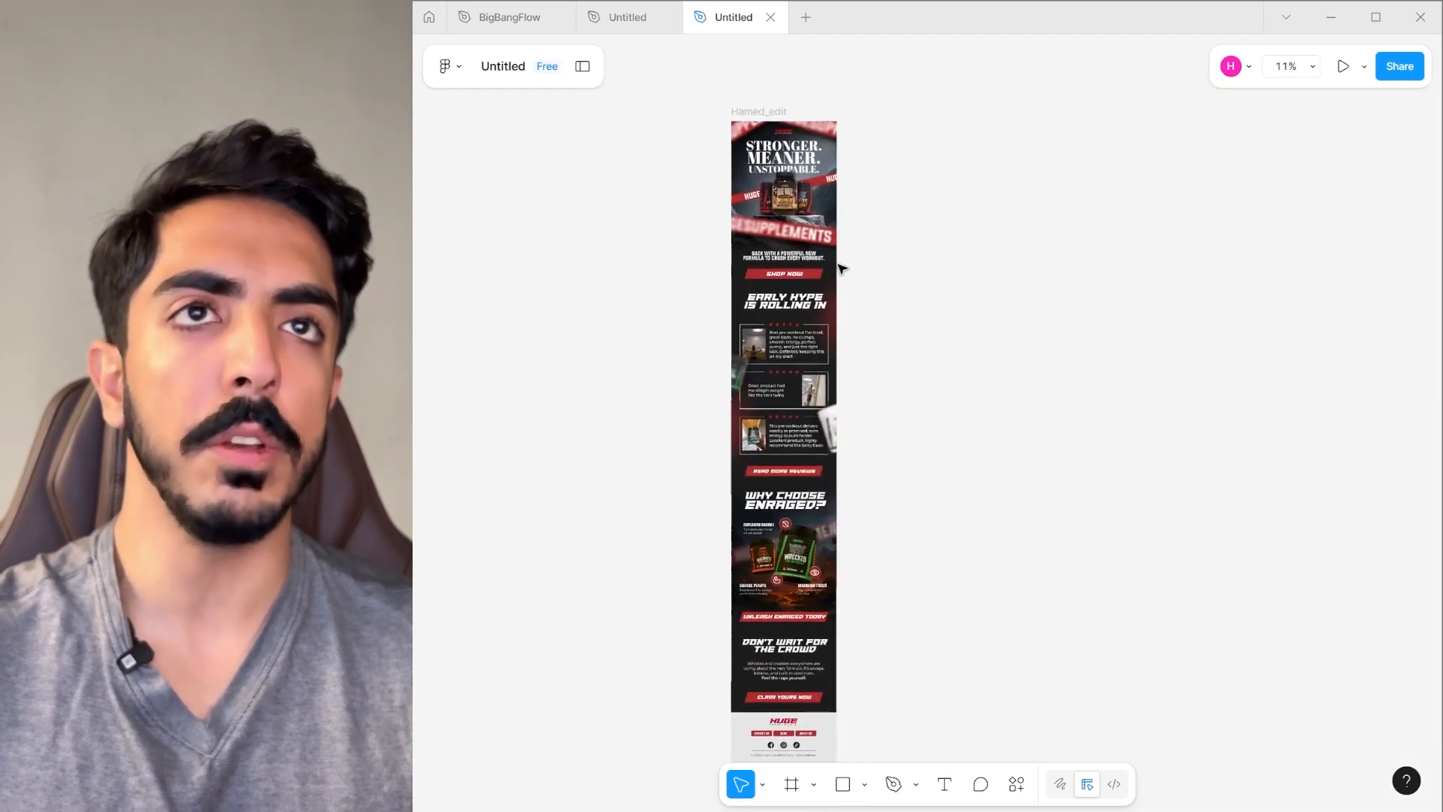
pyautogui.click(775, 113)
pyautogui.click(813, 786)
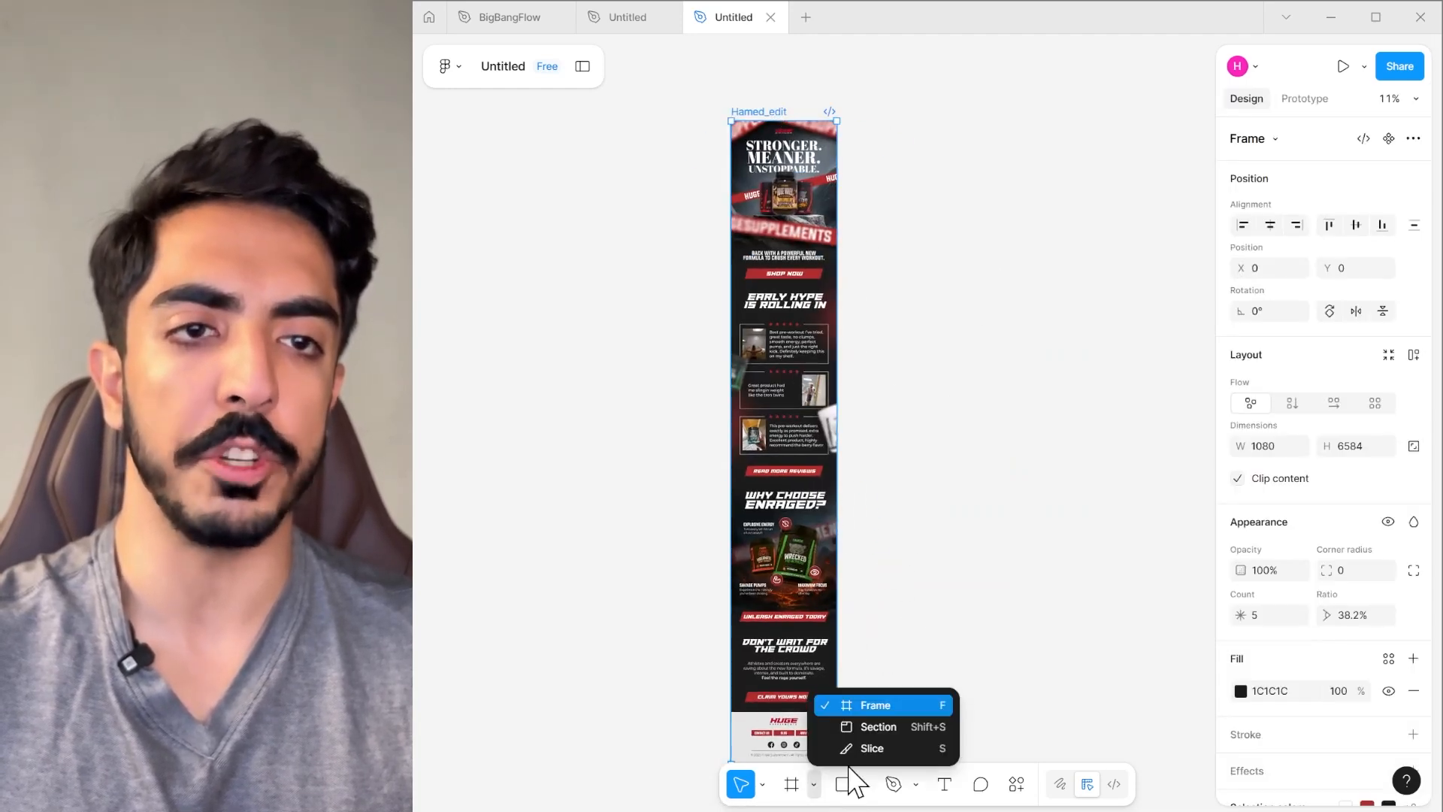
pyautogui.click(764, 784)
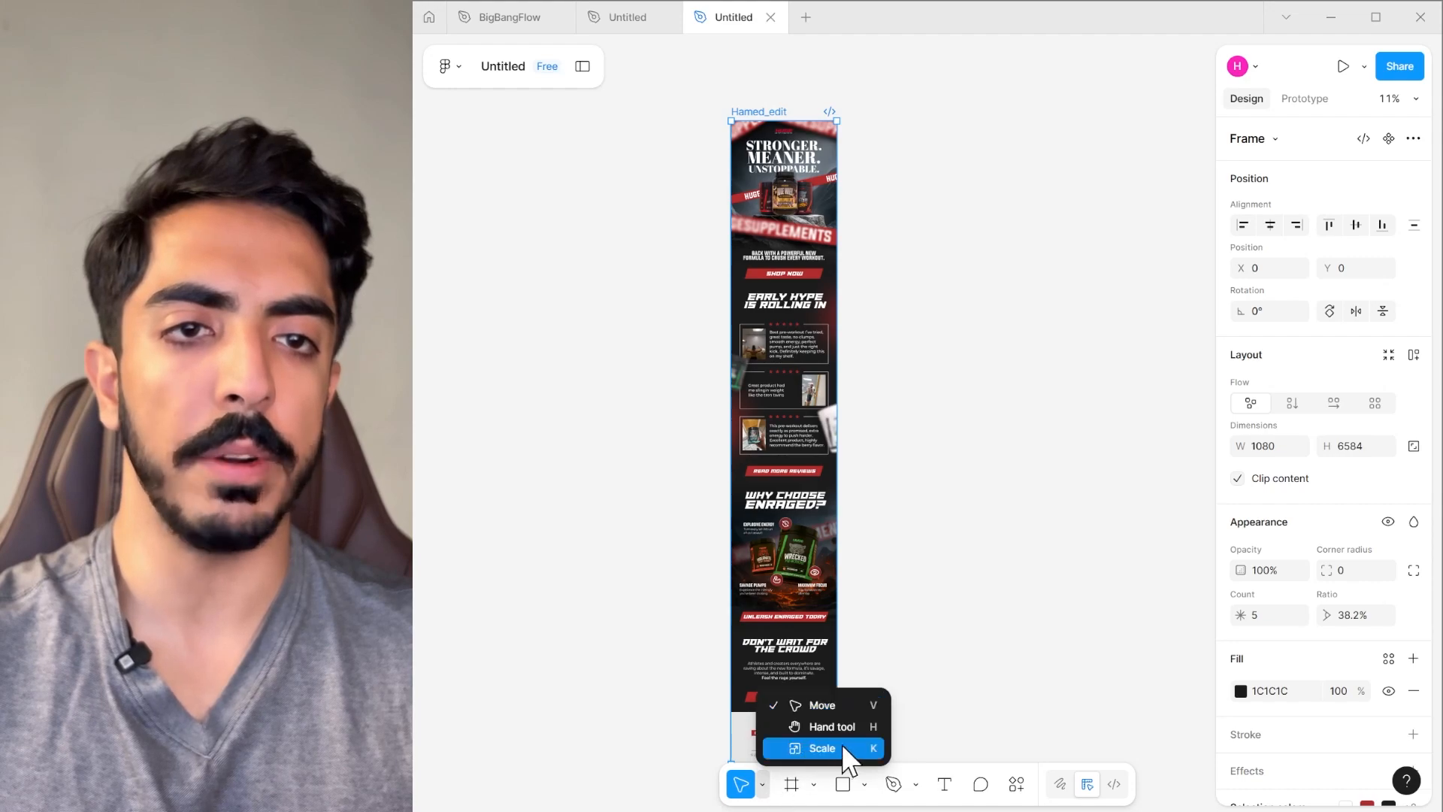
pyautogui.click(823, 749)
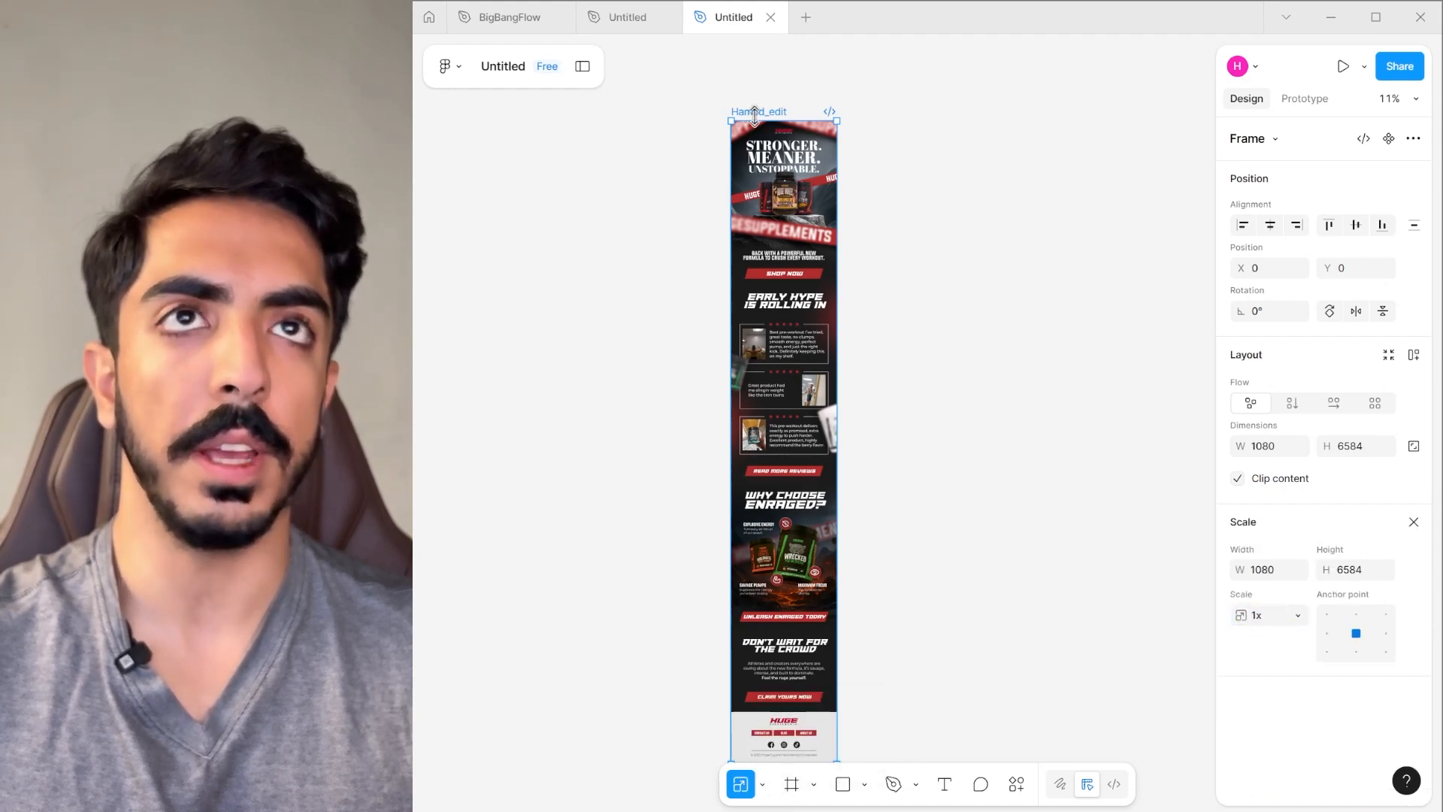
pyautogui.scroll(-5, 799, 509)
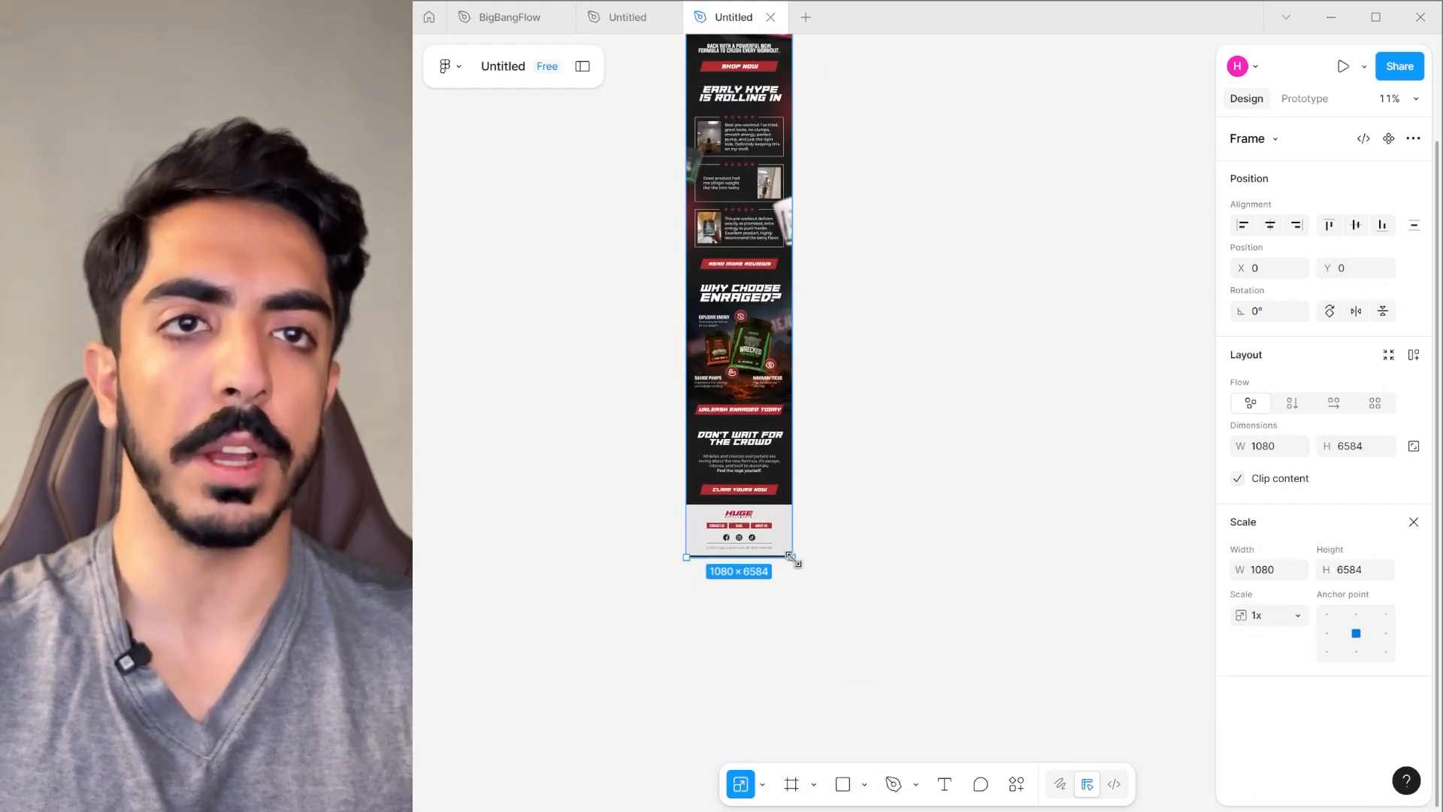
pyautogui.moveTo(793, 560); pyautogui.dragTo(872, 684)
pyautogui.moveTo(957, 622); pyautogui.dragTo(890, 570)
# Look over the scaled email from the hero headline to the footer to check that its content scaled along with the frame.
pyautogui.scroll(-3, 884, 557)
pyautogui.scroll(5, 841, 625)
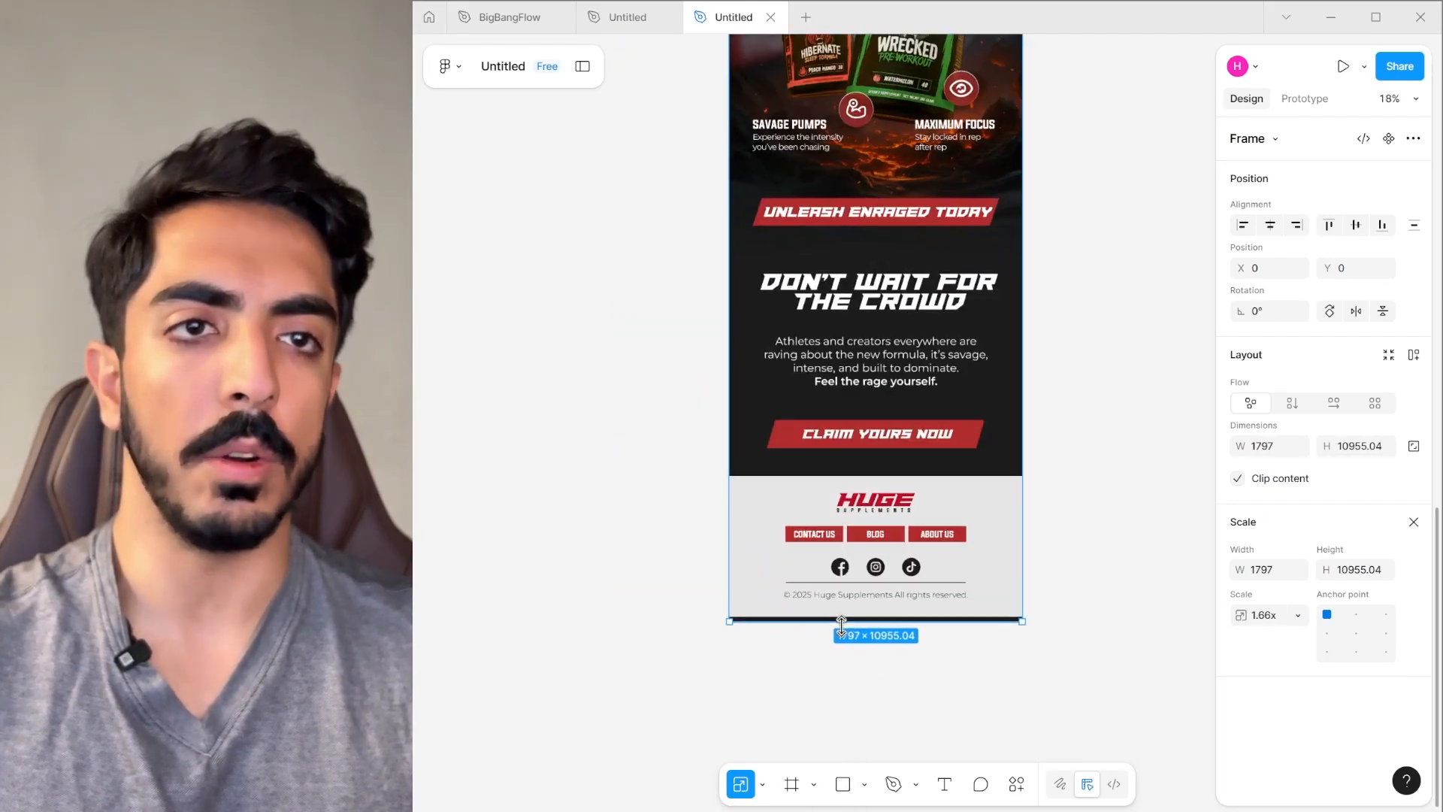
pyautogui.scroll(-5, 841, 625)
pyautogui.scroll(2, 915, 354)
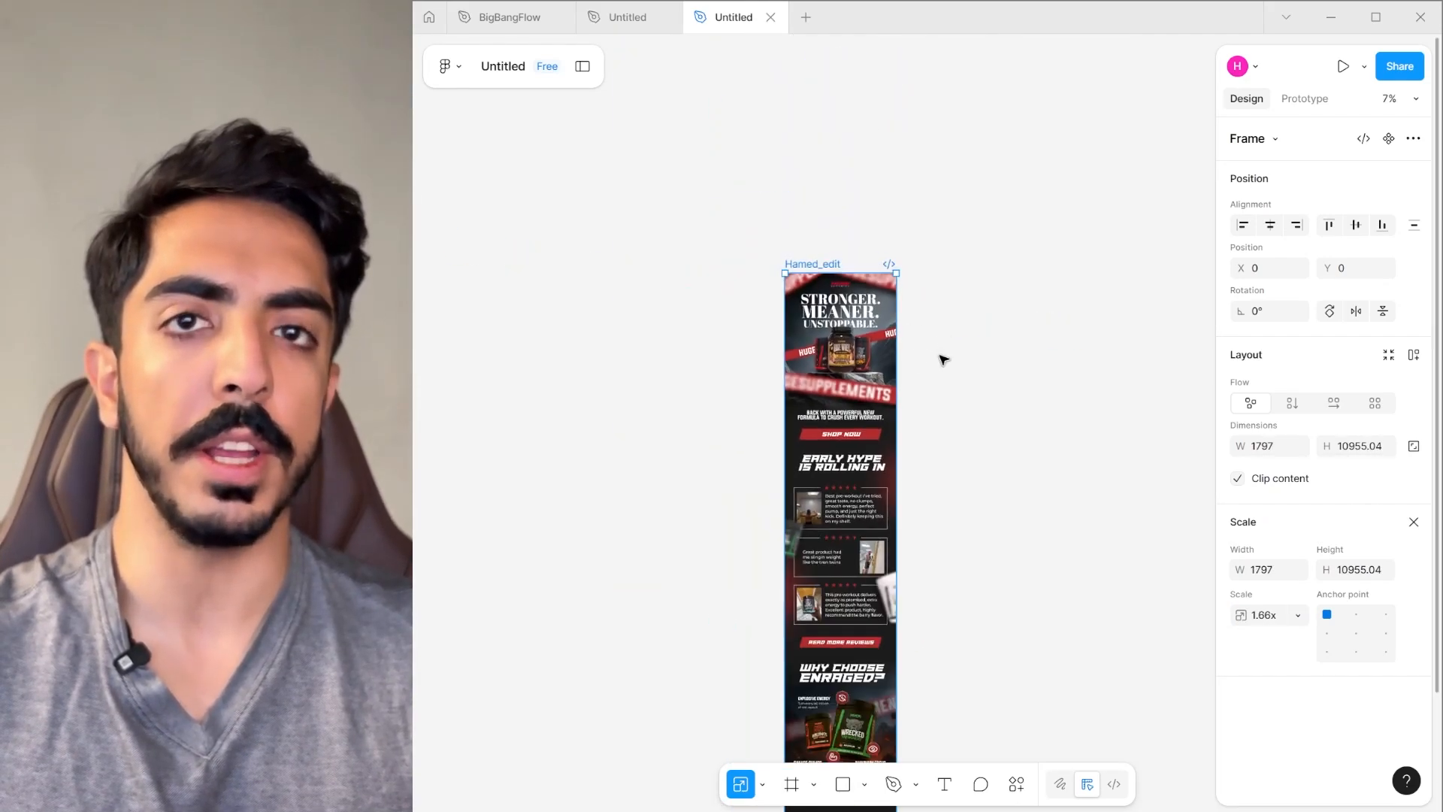
pyautogui.scroll(-3, 934, 299)
pyautogui.scroll(3, 895, 279)
pyautogui.scroll(-3, 867, 348)
pyautogui.scroll(1, 759, 202)
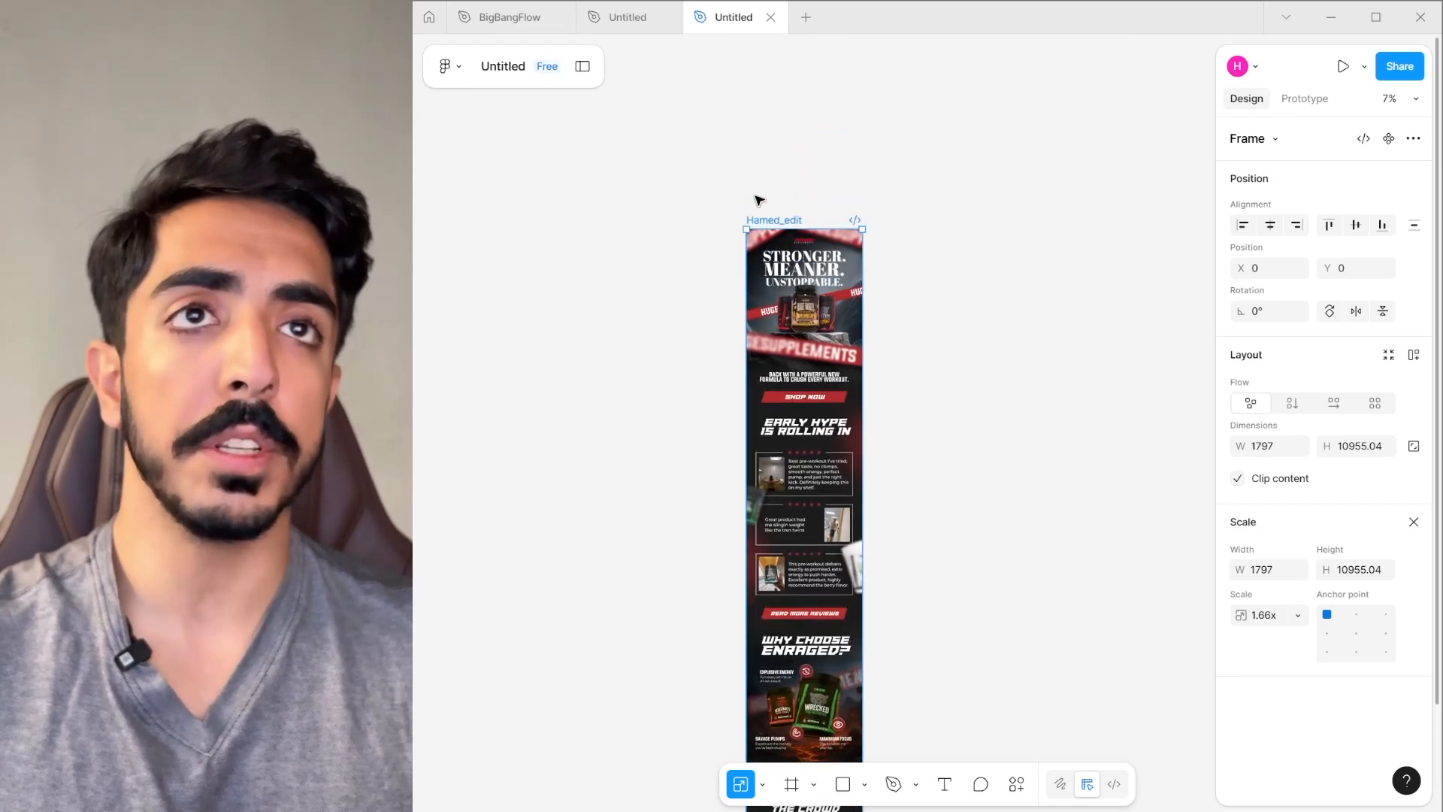
pyautogui.scroll(2, 759, 201)
pyautogui.click(821, 168)
pyautogui.moveTo(880, 421); pyautogui.dragTo(924, 222)
pyautogui.scroll(-2, 902, 357)
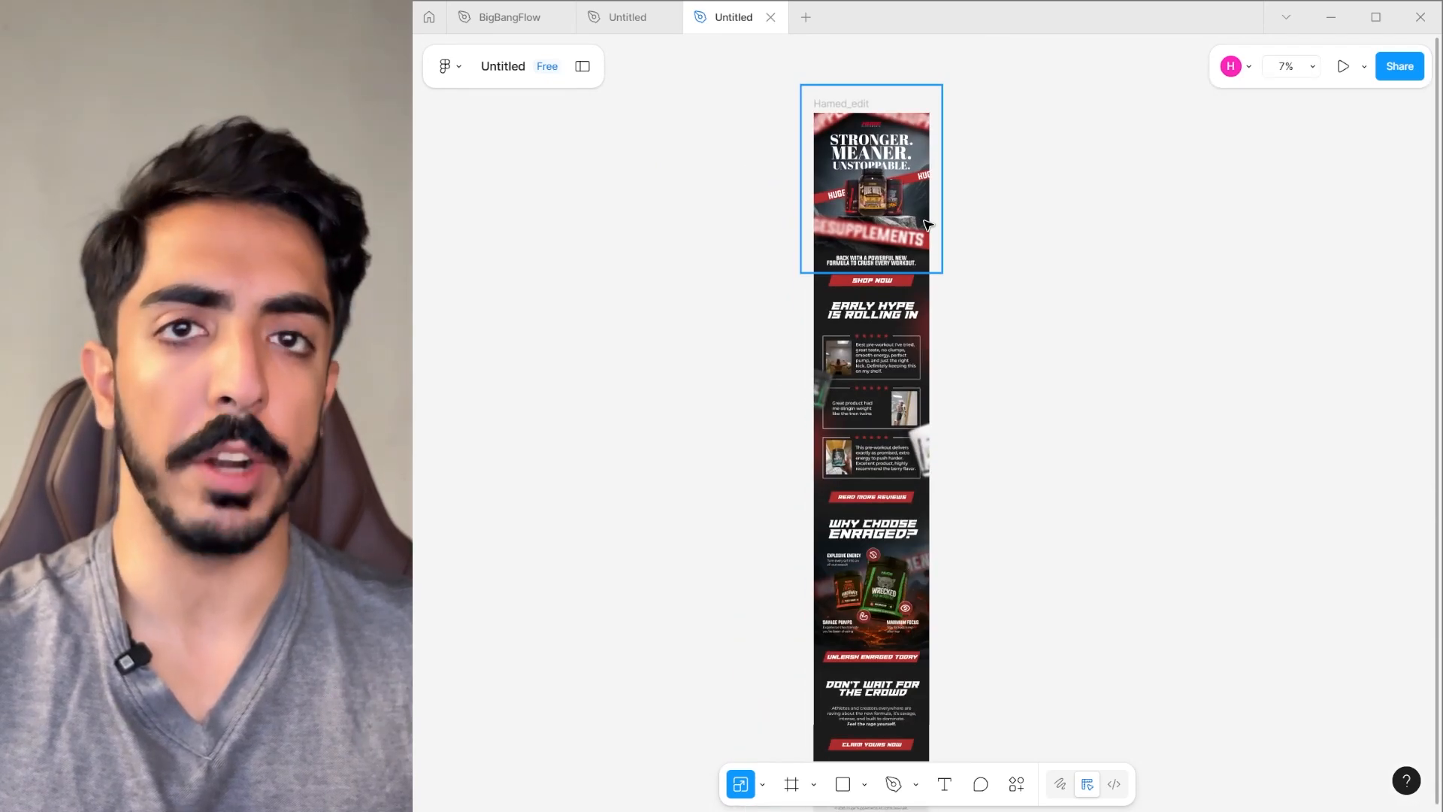
pyautogui.scroll(-2, 932, 248)
pyautogui.moveTo(944, 274); pyautogui.dragTo(870, 316)
pyautogui.moveTo(869, 550); pyautogui.dragTo(944, 526)
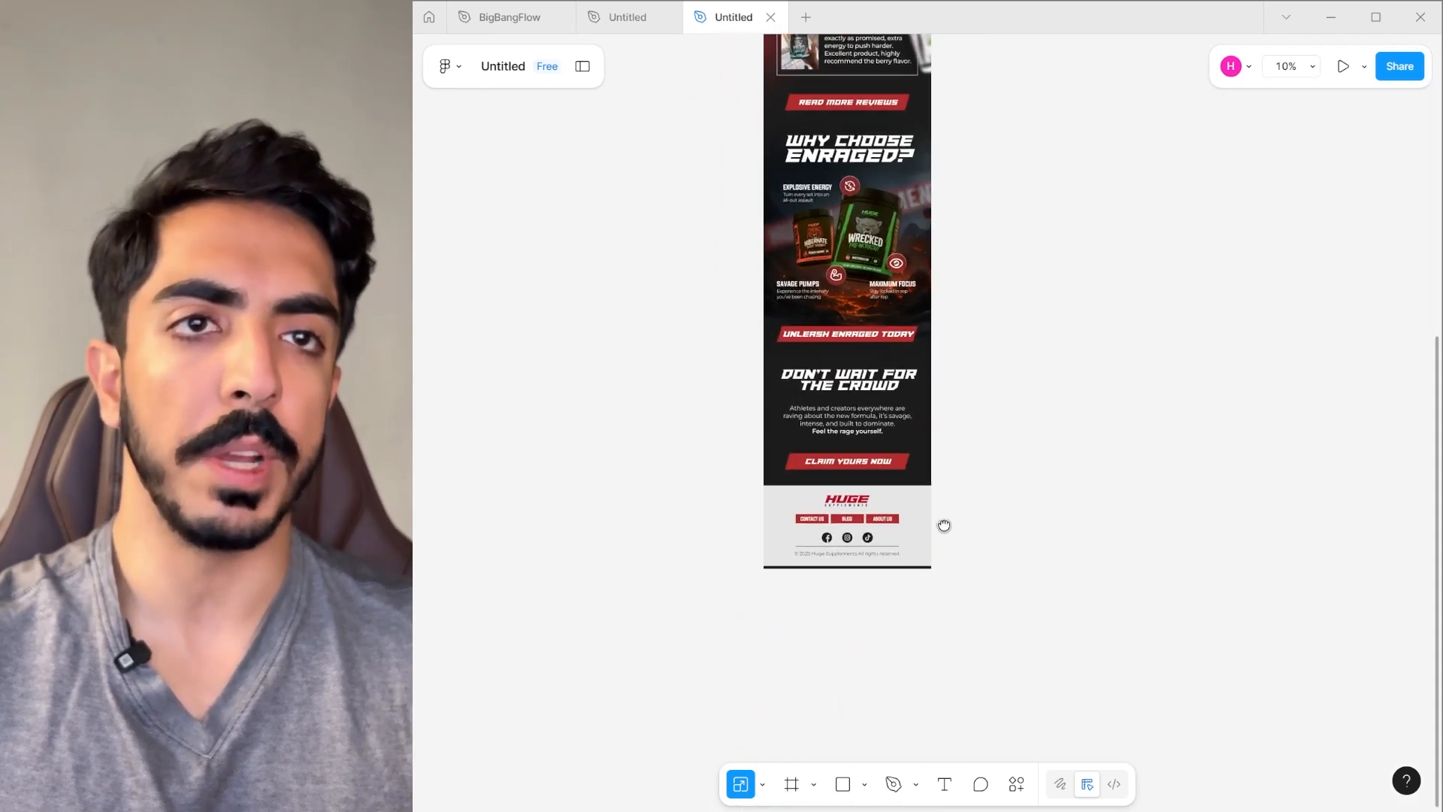
pyautogui.scroll(3, 927, 483)
pyautogui.moveTo(947, 457); pyautogui.dragTo(997, 440)
pyautogui.moveTo(899, 340); pyautogui.dragTo(845, 444)
pyautogui.scroll(-3, 845, 444)
pyautogui.scroll(-2, 887, 495)
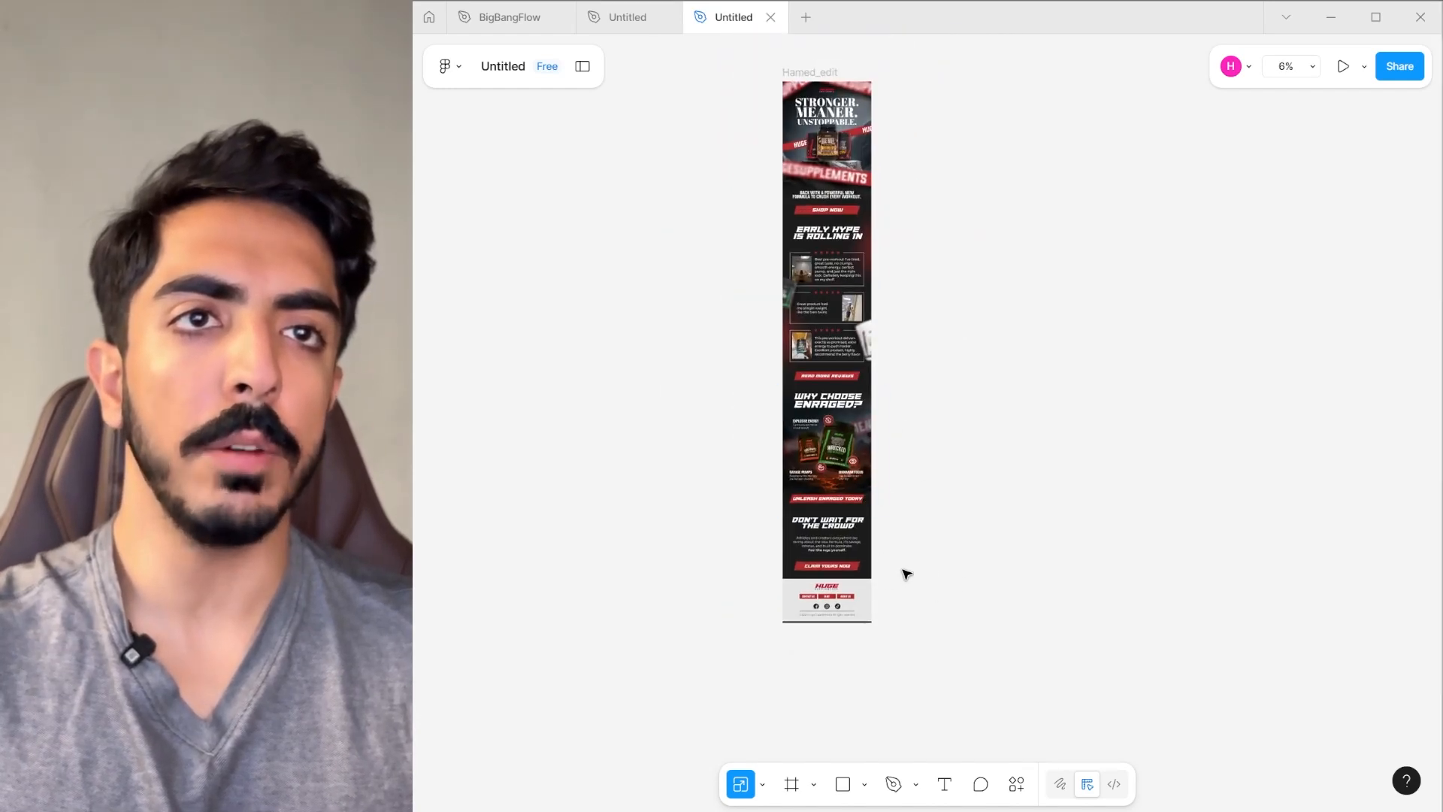
pyautogui.scroll(1, 863, 569)
pyautogui.scroll(3, 888, 482)
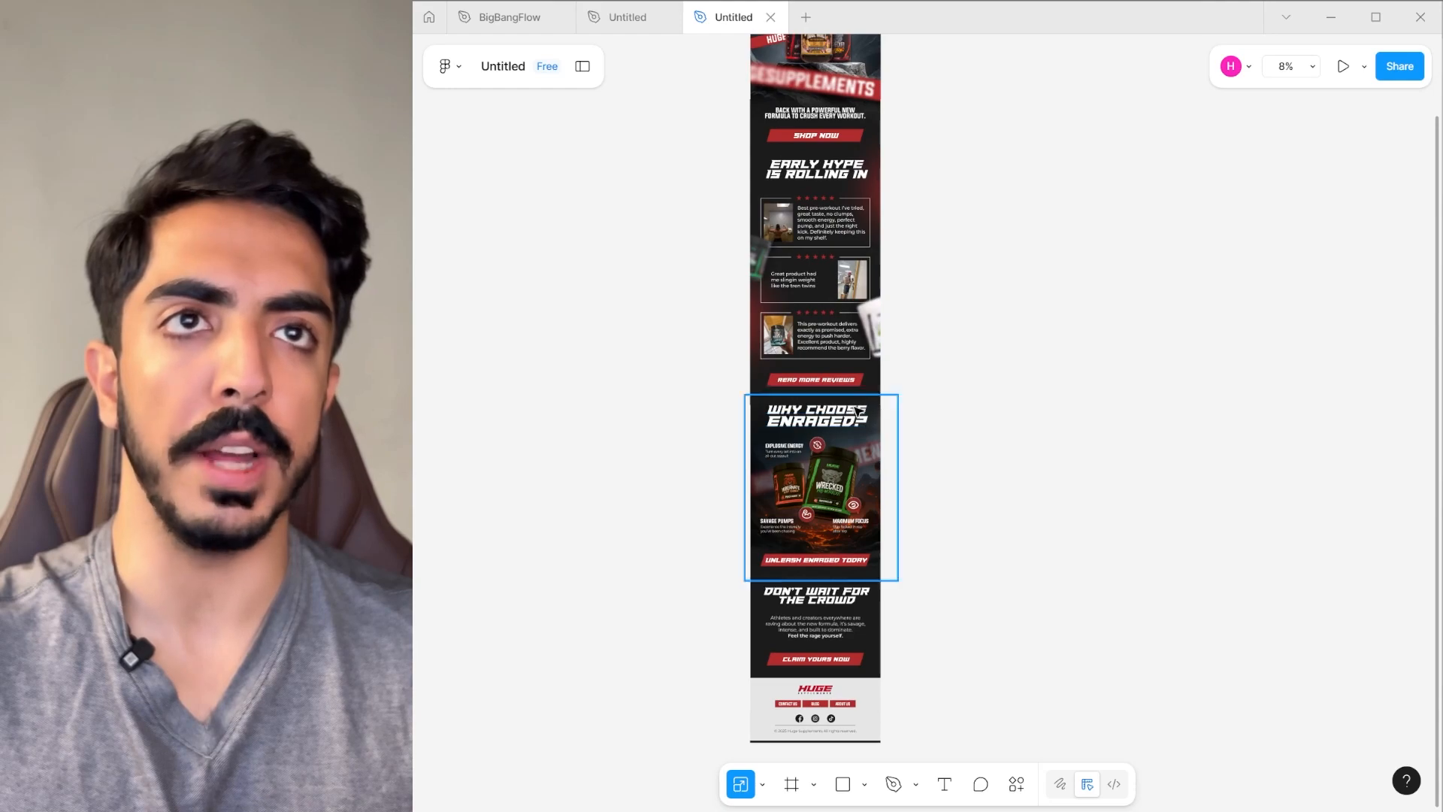
# Place a copy of the "BACK WITH A POWERFUL NEW FORMULA TO CRUSH EVERY WORKOUT." text just above "WHY CHOOSE ENRAGED?", at Y 6121, and clear the selection.
pyautogui.scroll(1, 828, 411)
pyautogui.click(827, 173)
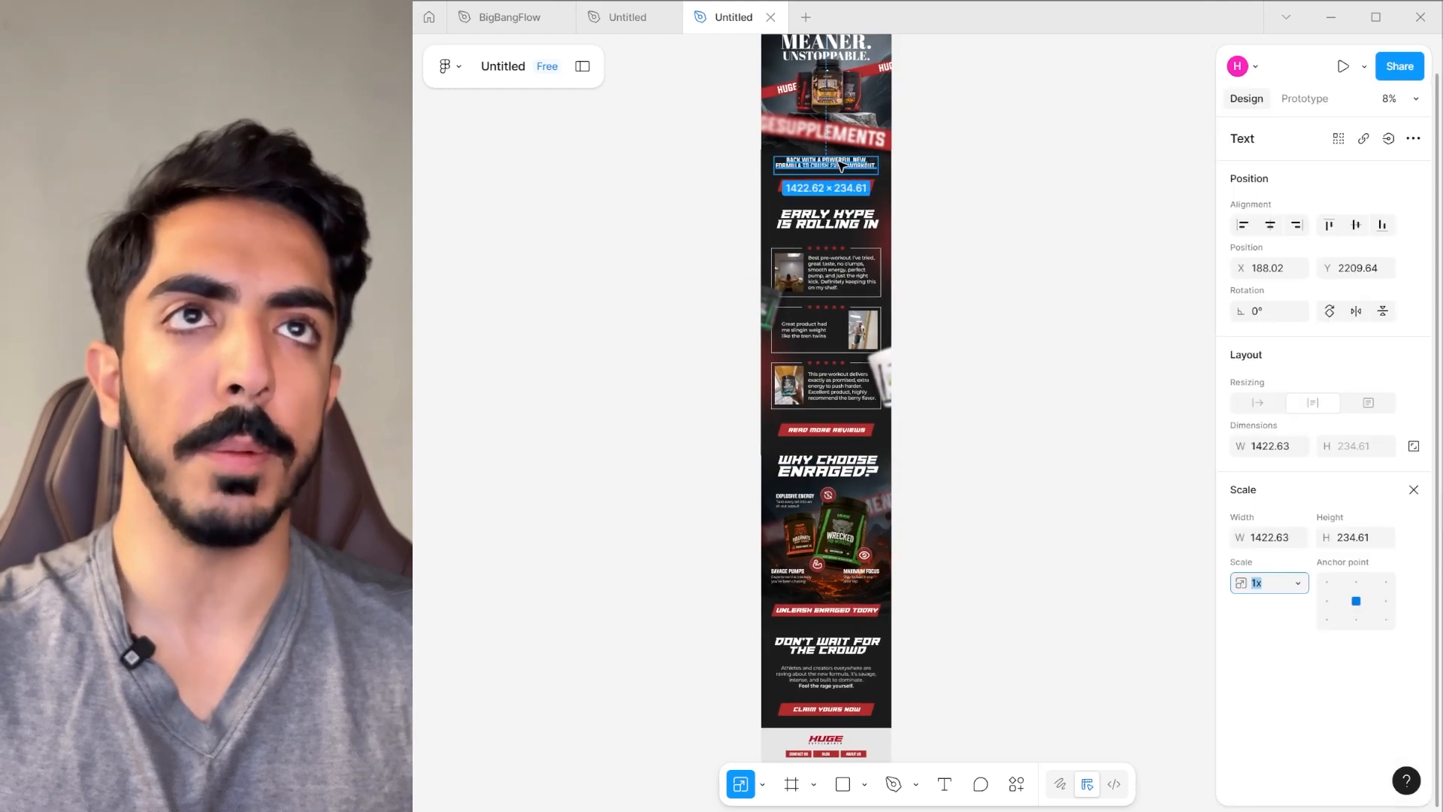
pyautogui.moveTo(832, 451); pyautogui.dragTo(832, 451)
pyautogui.scroll(5, 820, 453)
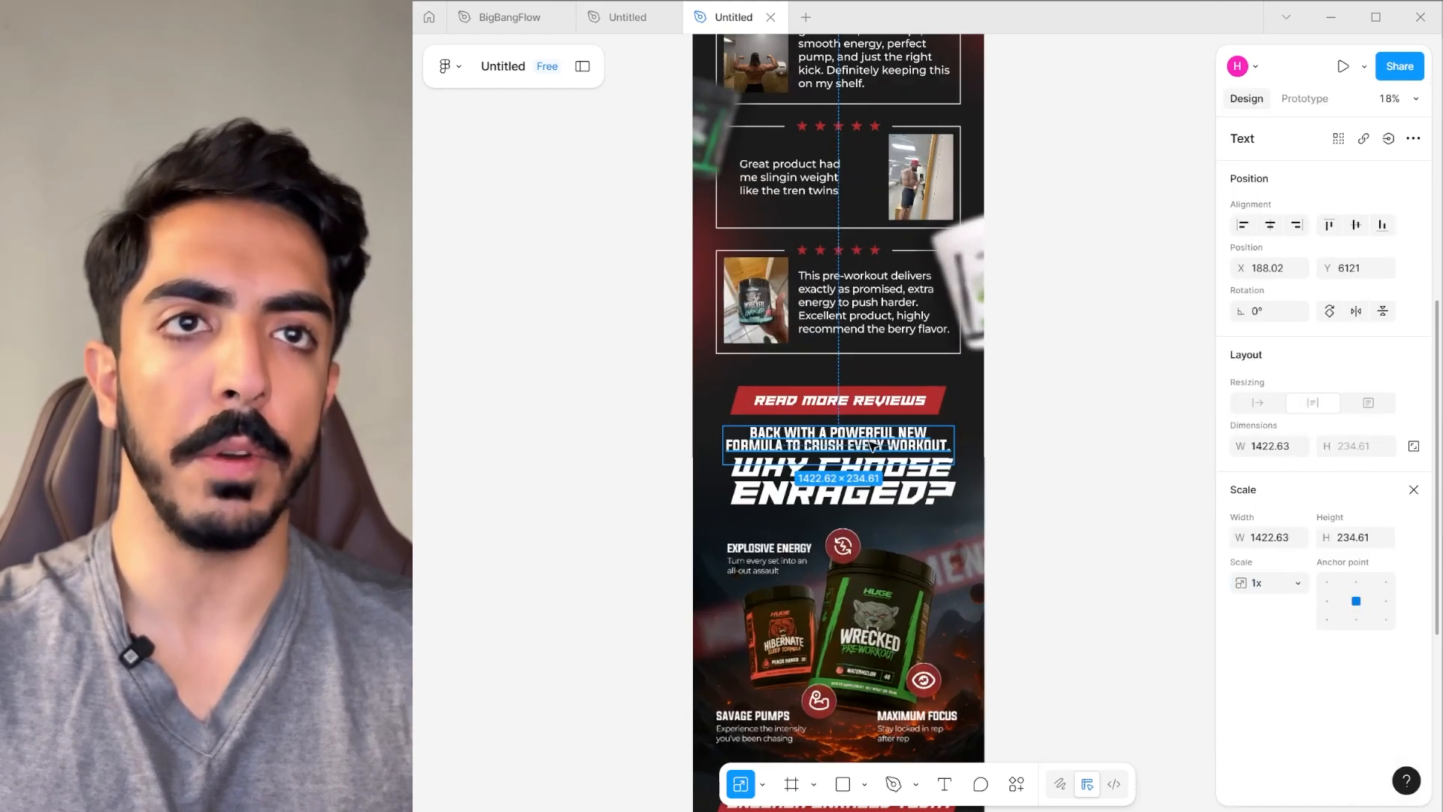
pyautogui.scroll(-2, 846, 444)
pyautogui.scroll(-4, 827, 376)
pyautogui.click(922, 512)
pyautogui.click(913, 512)
# Try scaling the email frame from its lower edge to about 1850 × 11276 and undo the scaling.
pyautogui.scroll(4, 895, 538)
pyautogui.scroll(-2, 887, 566)
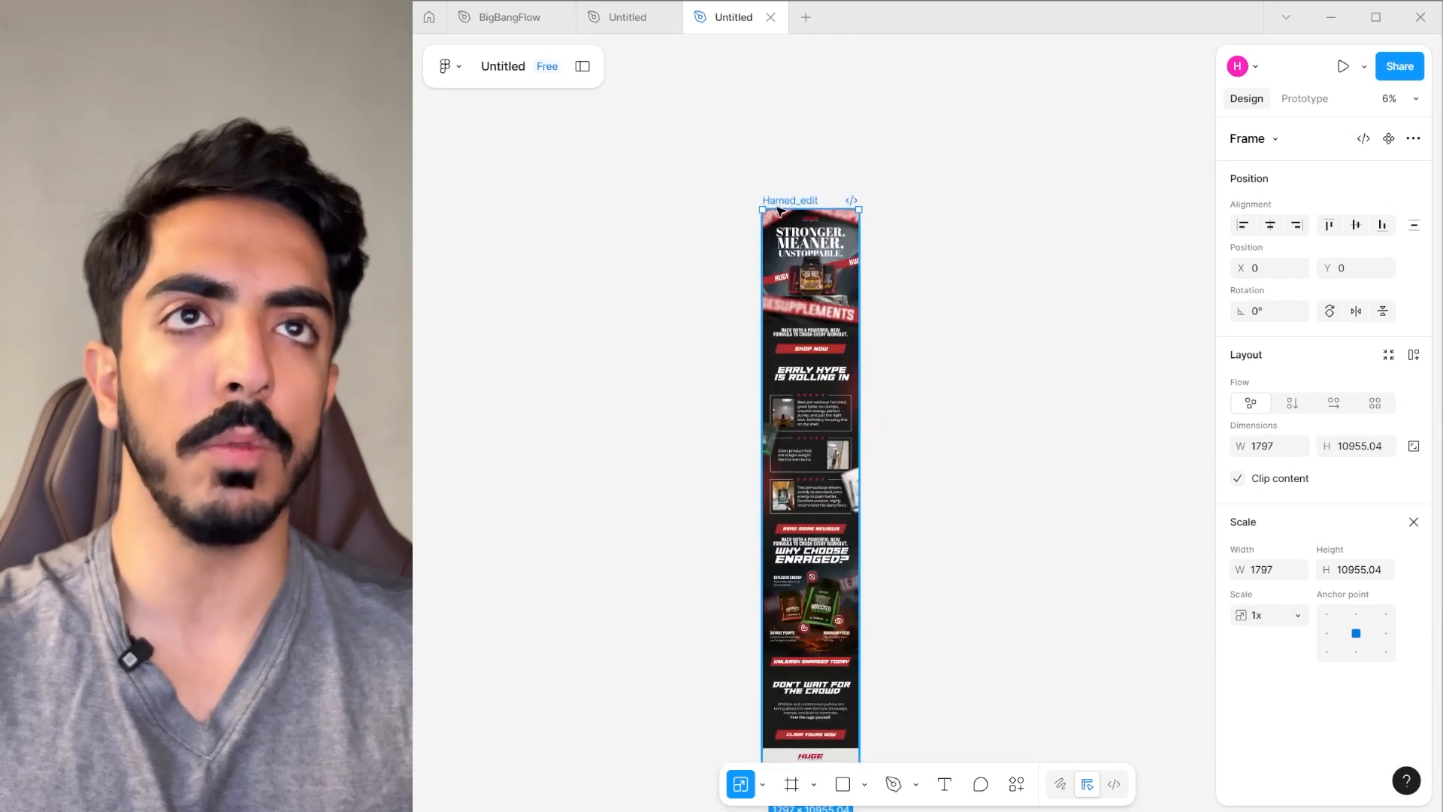
pyautogui.scroll(-4, 960, 489)
pyautogui.scroll(4, 940, 511)
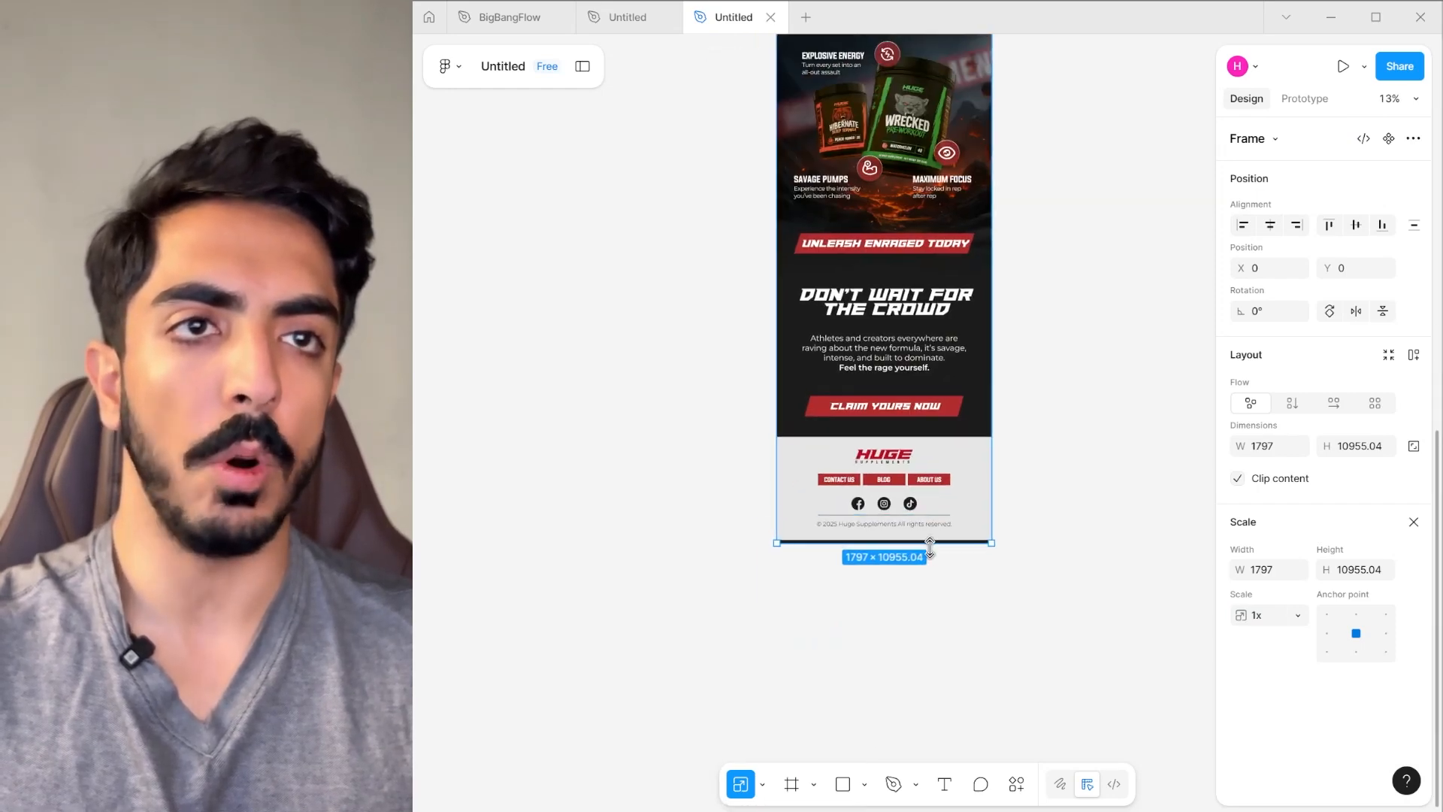
pyautogui.moveTo(914, 545); pyautogui.dragTo(912, 580)
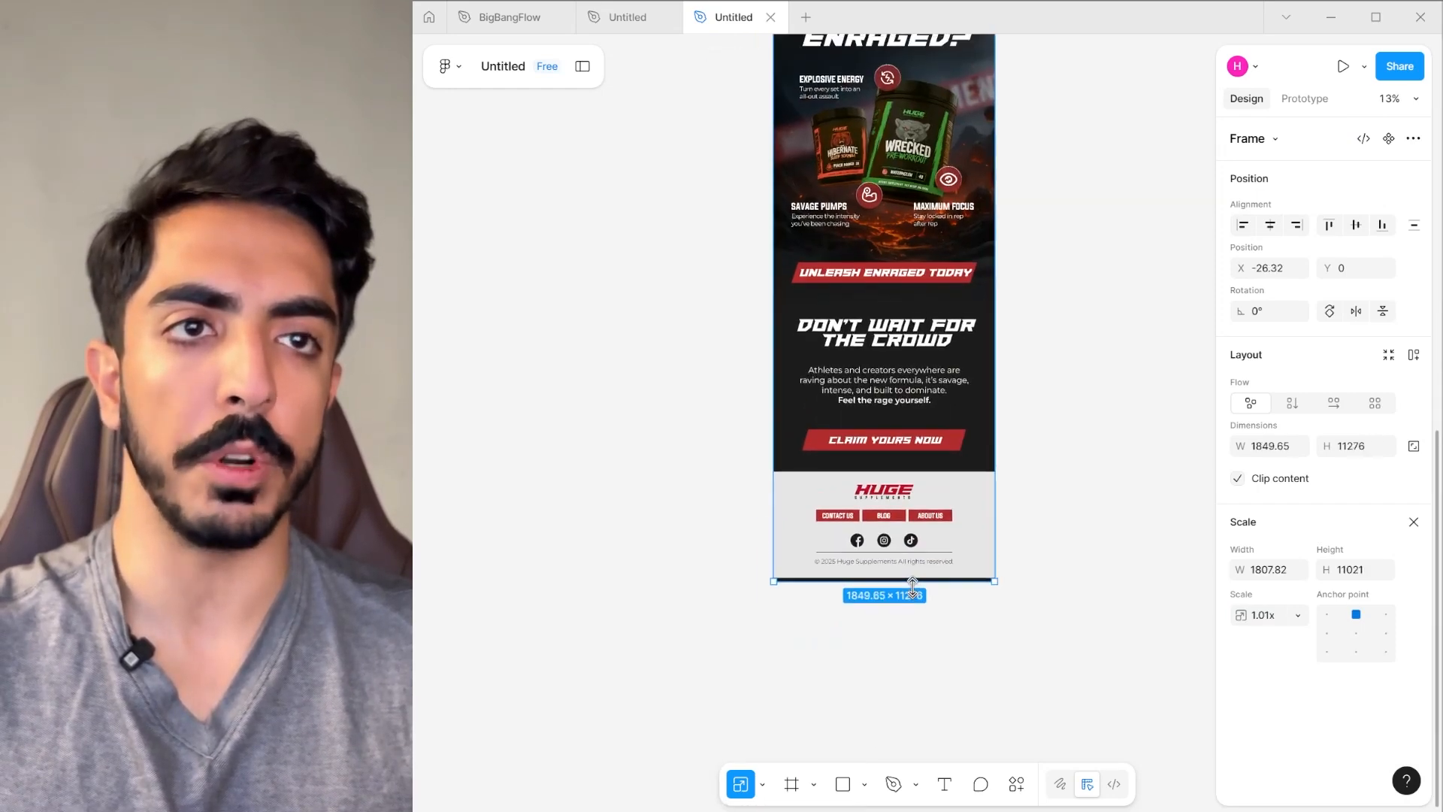
pyautogui.hotkey('ctrl', 'z')
# Switch back to the Move tool and extend the email frame downward to a height of about 12544 without scaling its content.
pyautogui.click(762, 784)
pyautogui.click(823, 705)
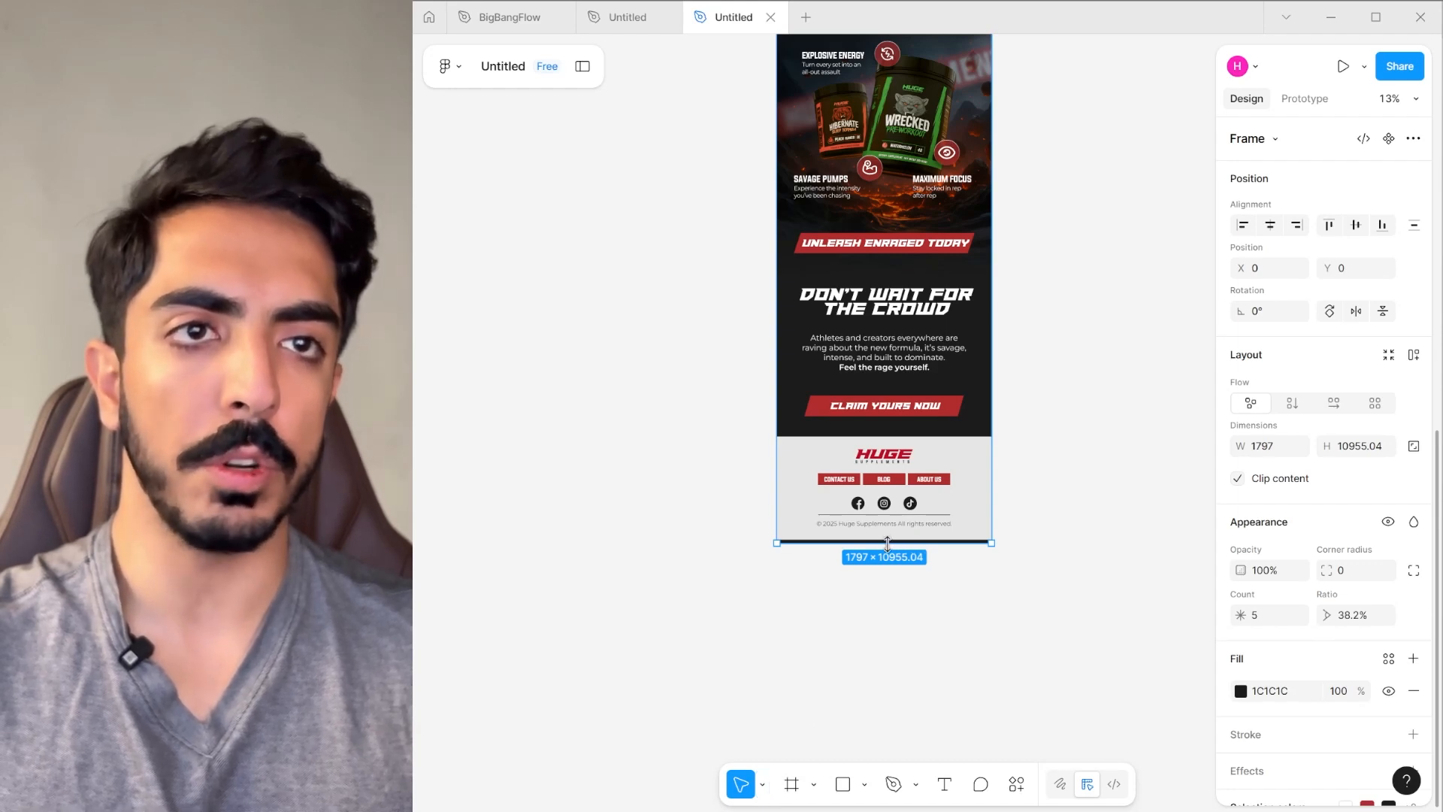
pyautogui.moveTo(888, 542); pyautogui.dragTo(888, 710)
pyautogui.scroll(-3, 938, 639)
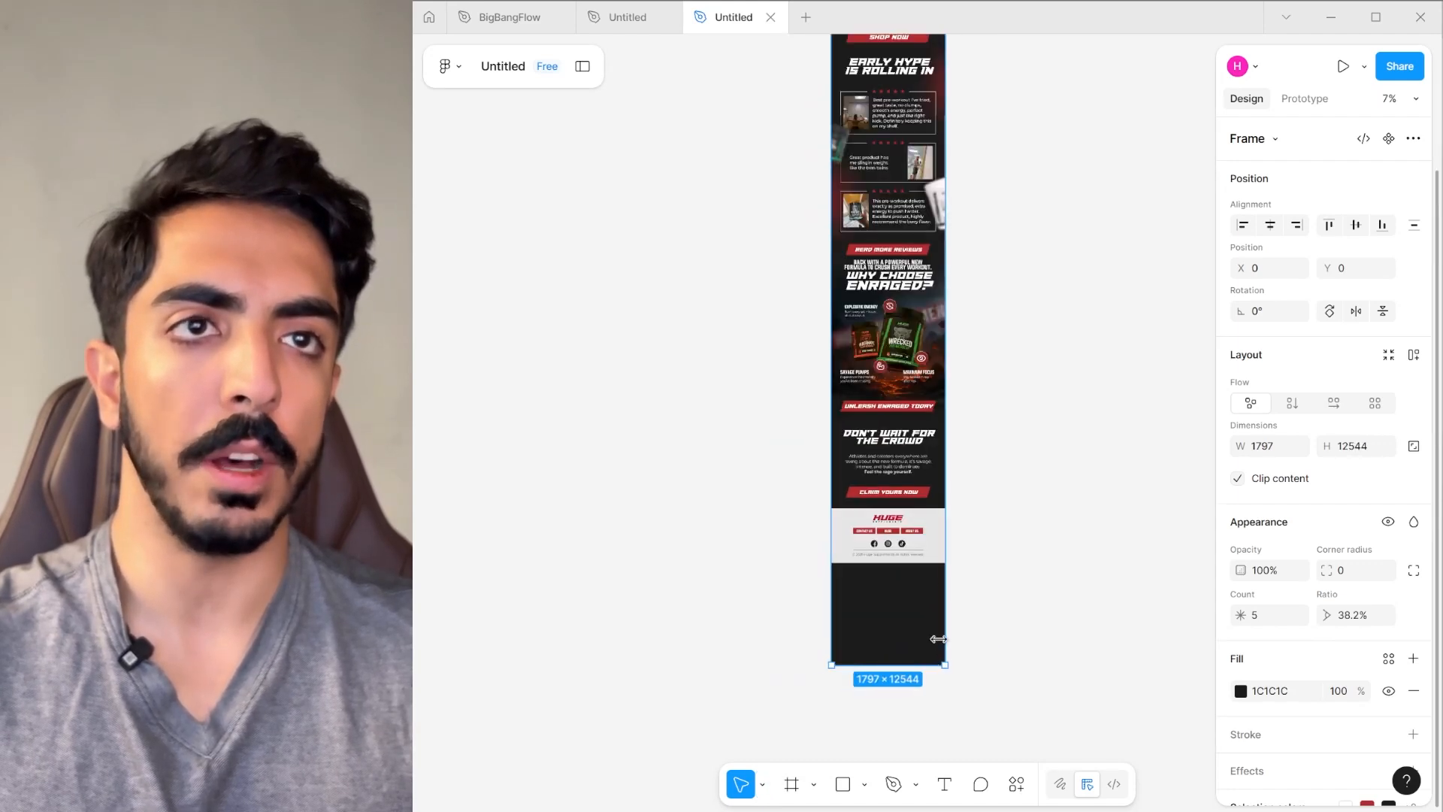
# Move the footer block down to the lower edge of the extended email frame.
pyautogui.scroll(3, 960, 577)
pyautogui.click(1012, 554)
pyautogui.moveTo(898, 513); pyautogui.dragTo(885, 646)
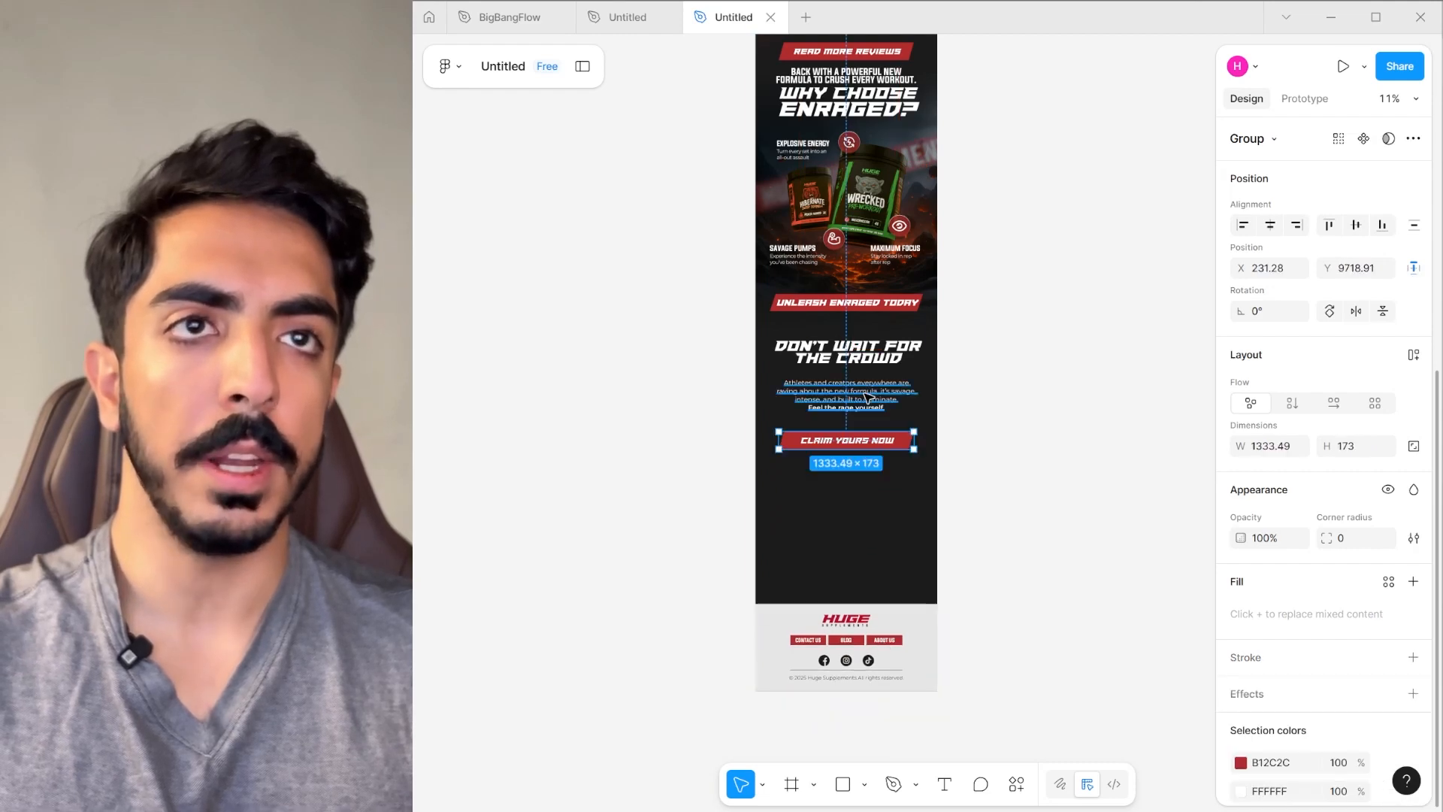
# Shift the content from "WHY CHOOSE ENRAGED?" through "CLAIM YOURS NOW" down and nudge the copied tagline into the gap above it.
pyautogui.keyDown('shift'); pyautogui.click(869, 392); pyautogui.keyUp('shift')
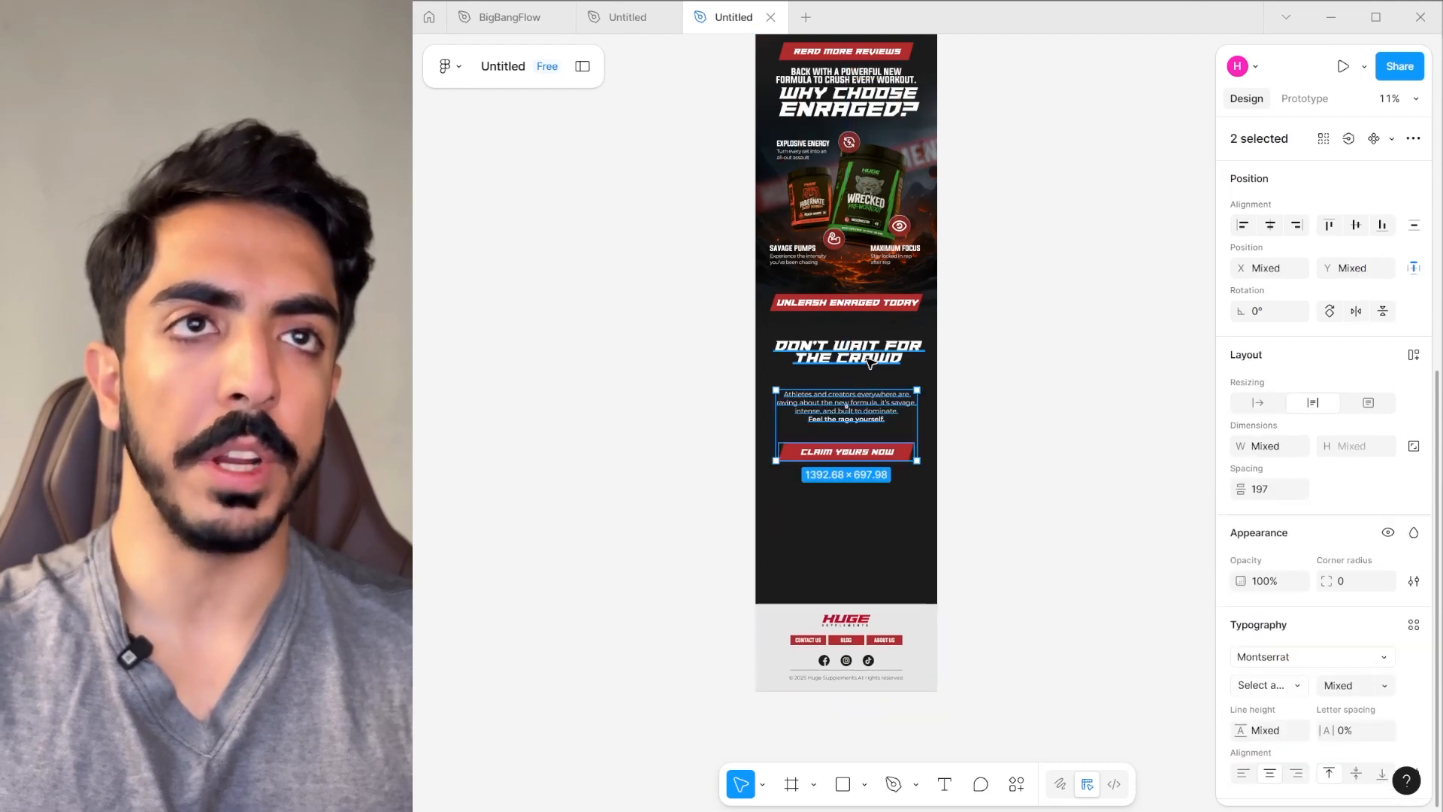
pyautogui.keyDown('shift'); pyautogui.click(872, 385); pyautogui.keyUp('shift')
pyautogui.keyDown('shift'); pyautogui.click(895, 349); pyautogui.keyUp('shift')
pyautogui.scroll(2, 998, 535)
pyautogui.moveTo(975, 556); pyautogui.dragTo(894, 488)
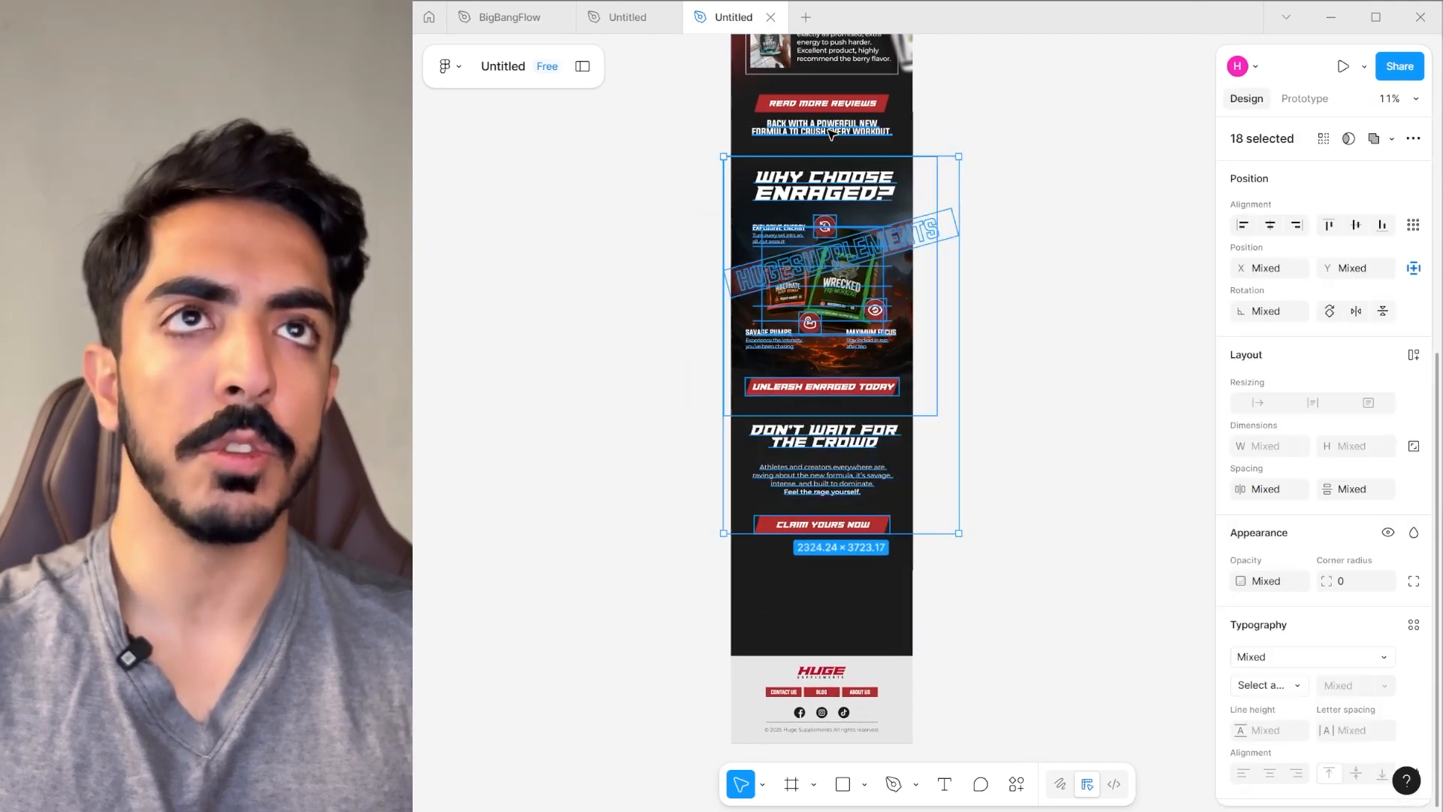
pyautogui.moveTo(831, 125); pyautogui.dragTo(833, 137)
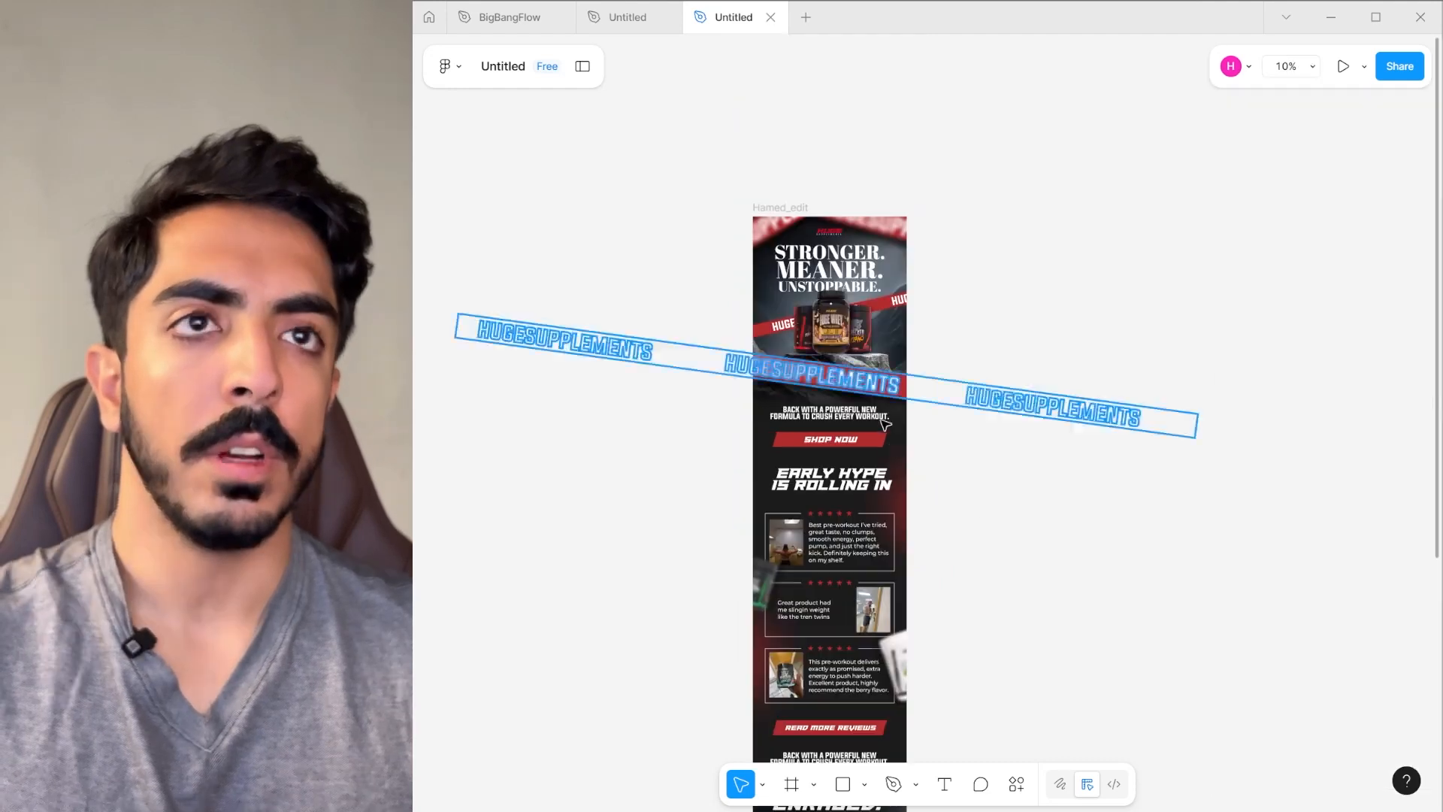
# Select the whole email frame from its name label and show the file's layer list.
pyautogui.moveTo(919, 329); pyautogui.dragTo(851, 233)
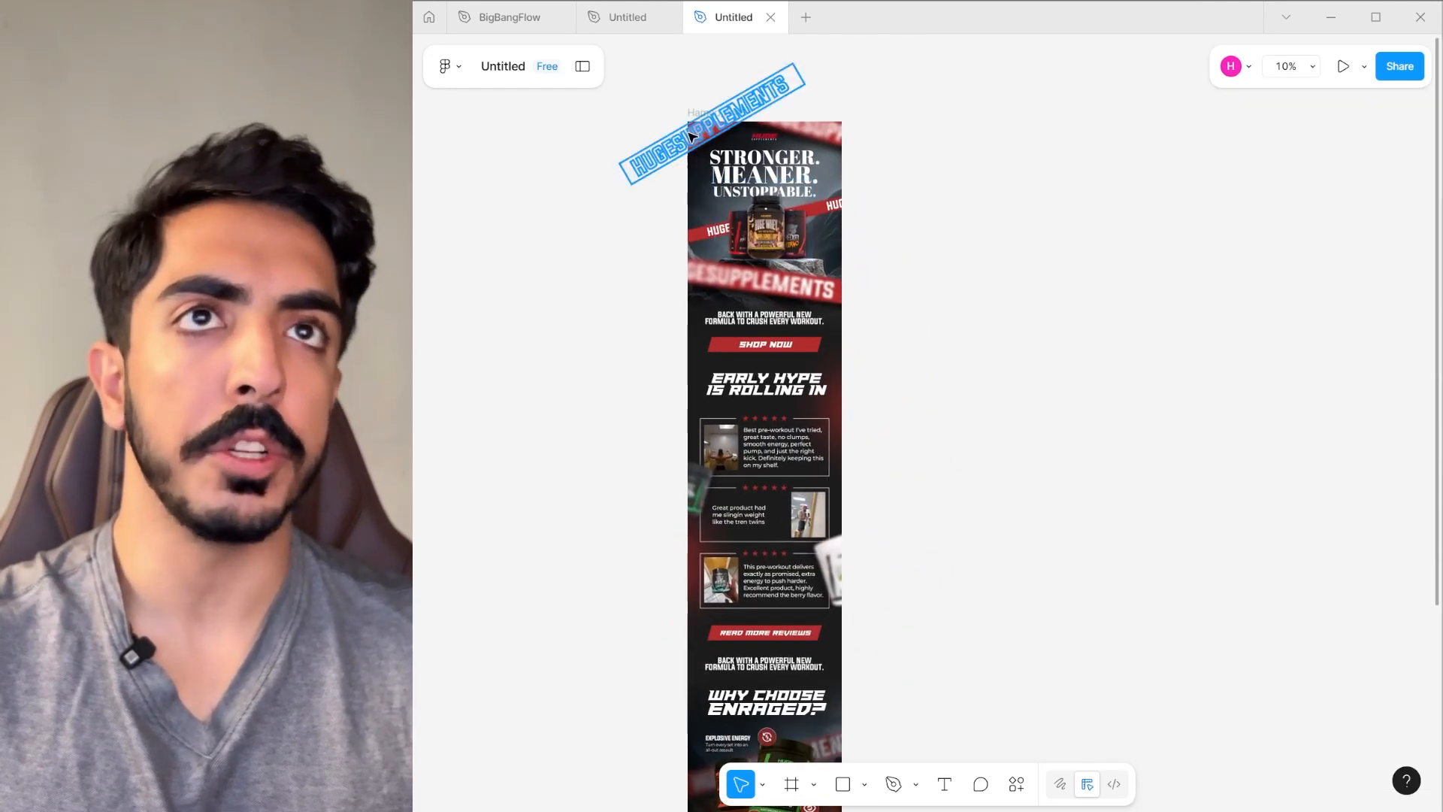
pyautogui.scroll(2, 690, 137)
pyautogui.click(703, 112)
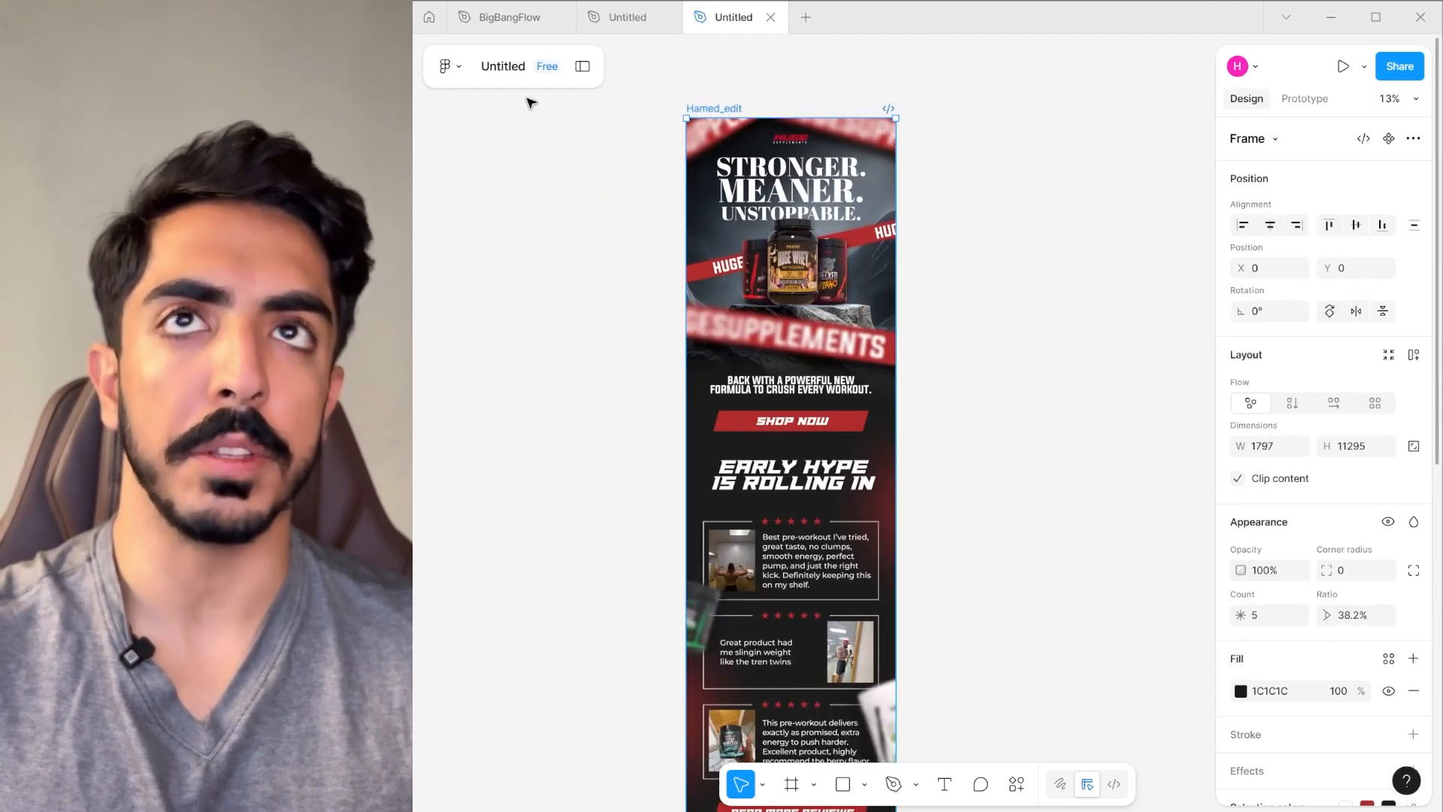
pyautogui.click(584, 67)
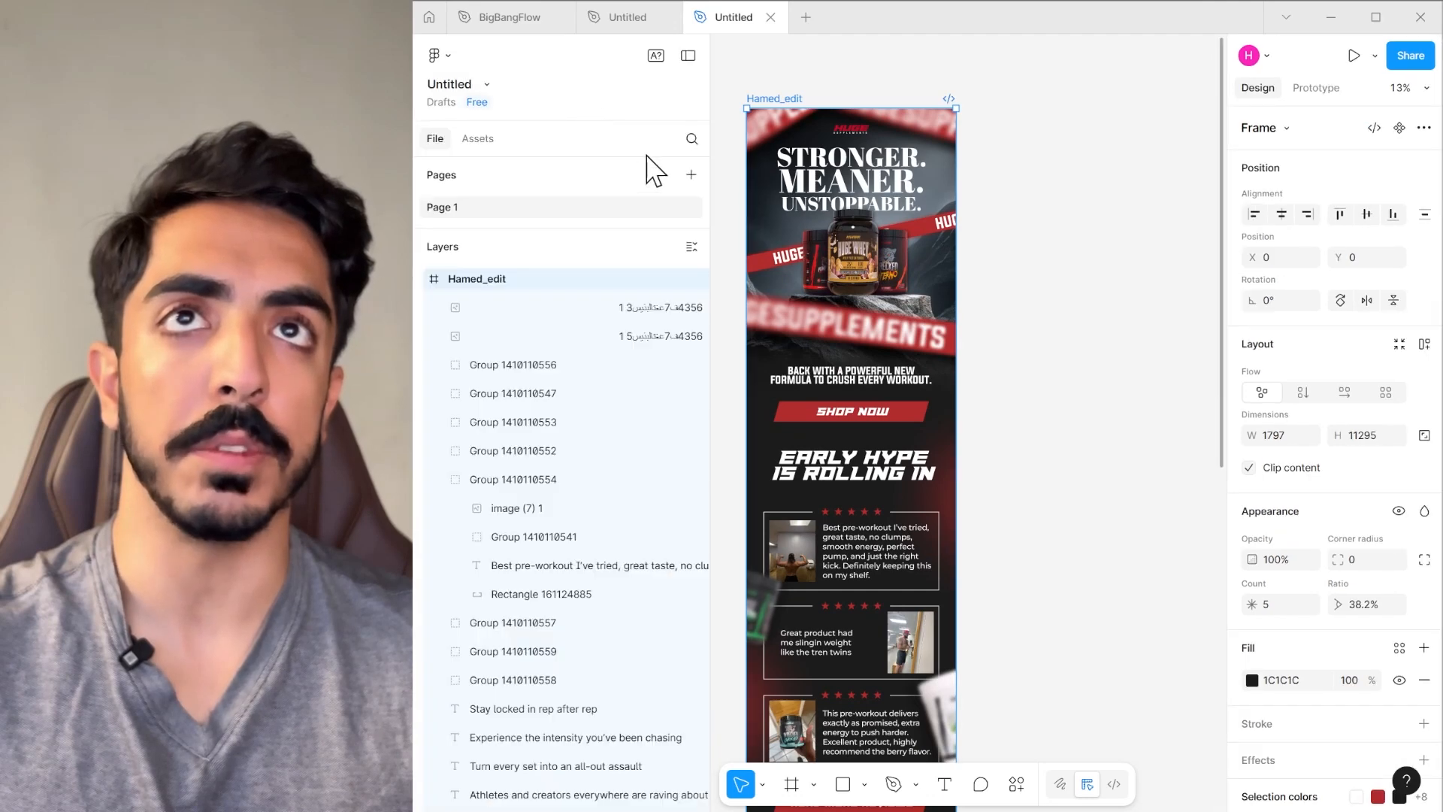
# Draw a slice over the hero section from the frame's upper edge to below "SHOP NOW", about 1797 × 2799.
pyautogui.click(813, 784)
pyautogui.click(838, 747)
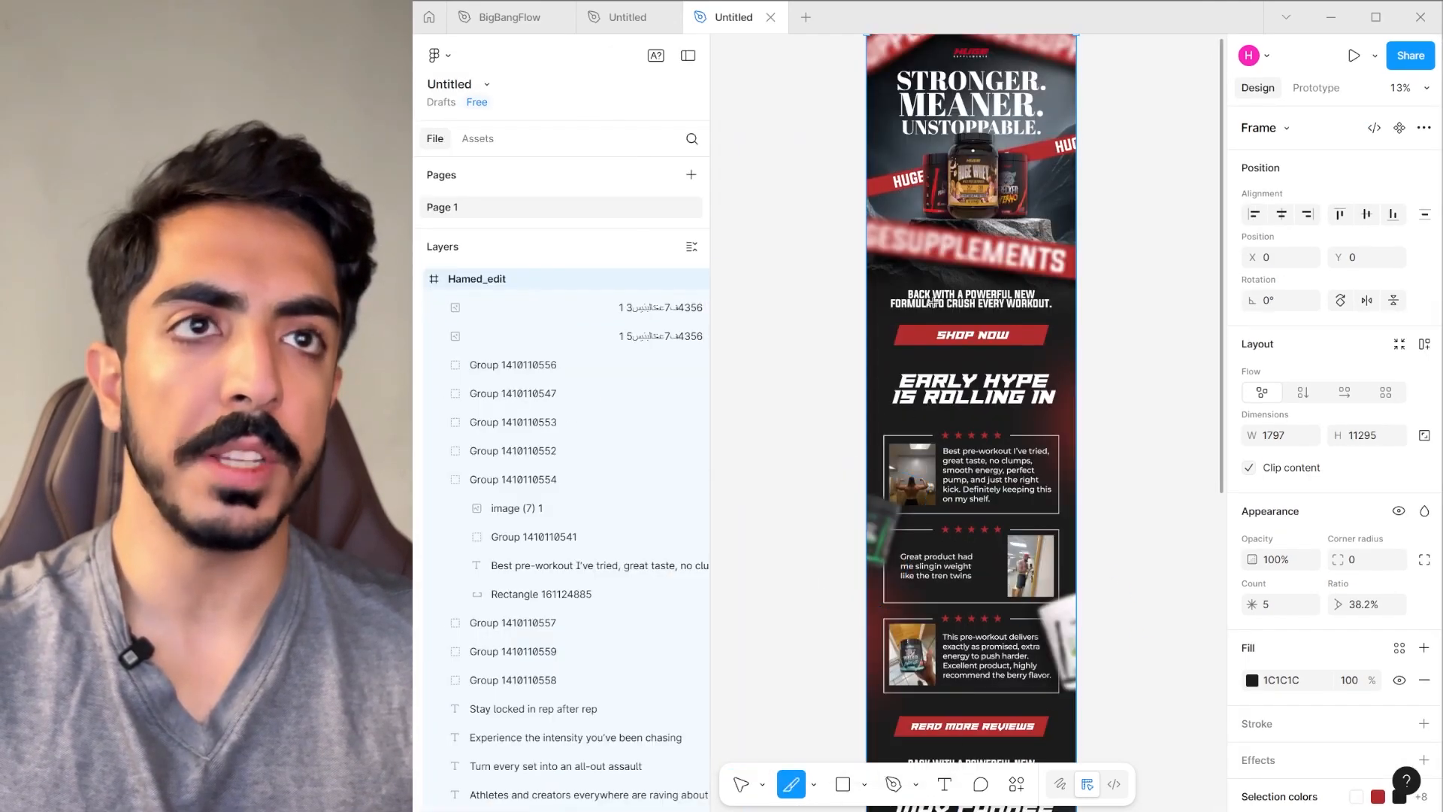
pyautogui.scroll(2, 815, 121)
pyautogui.scroll(2, 815, 122)
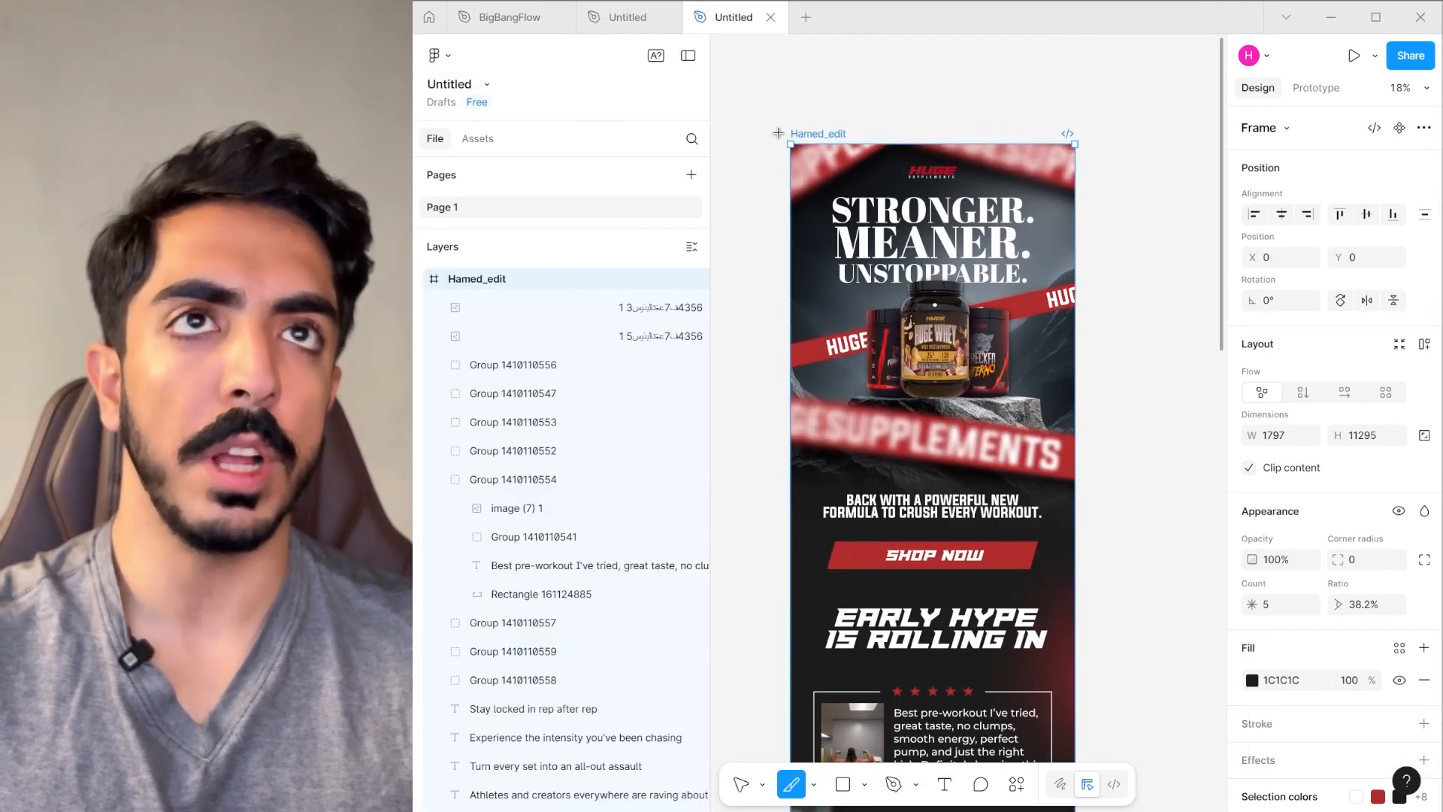
pyautogui.moveTo(788, 141); pyautogui.dragTo(1075, 586)
pyautogui.scroll(-3, 974, 310)
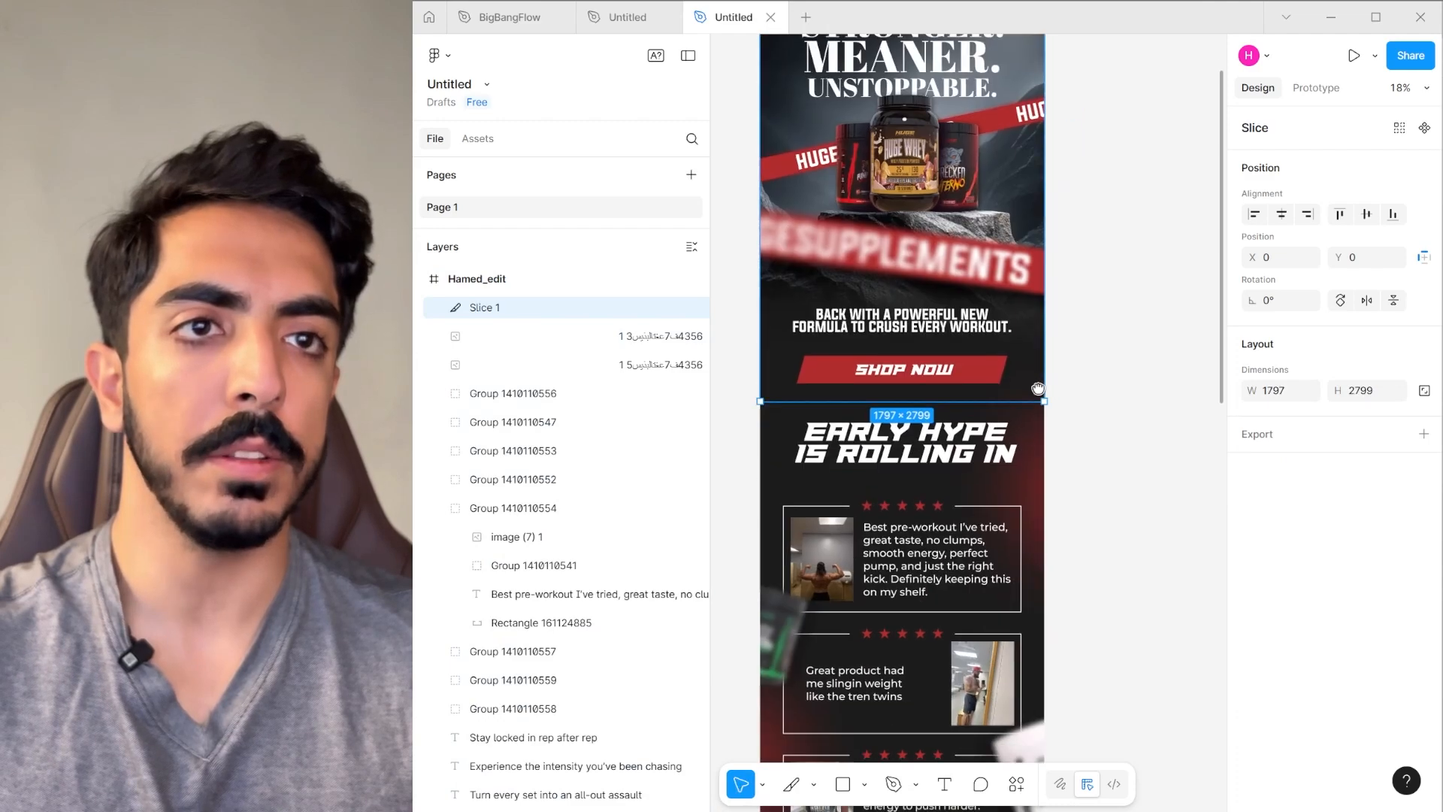
# Duplicate the hero slice, place the copy directly below it at Y 2799 and extend it to about 3361 high over the reviews.
pyautogui.scroll(3, 969, 305)
pyautogui.hotkey('ctrl', 'd')
pyautogui.moveTo(924, 192); pyautogui.dragTo(925, 542)
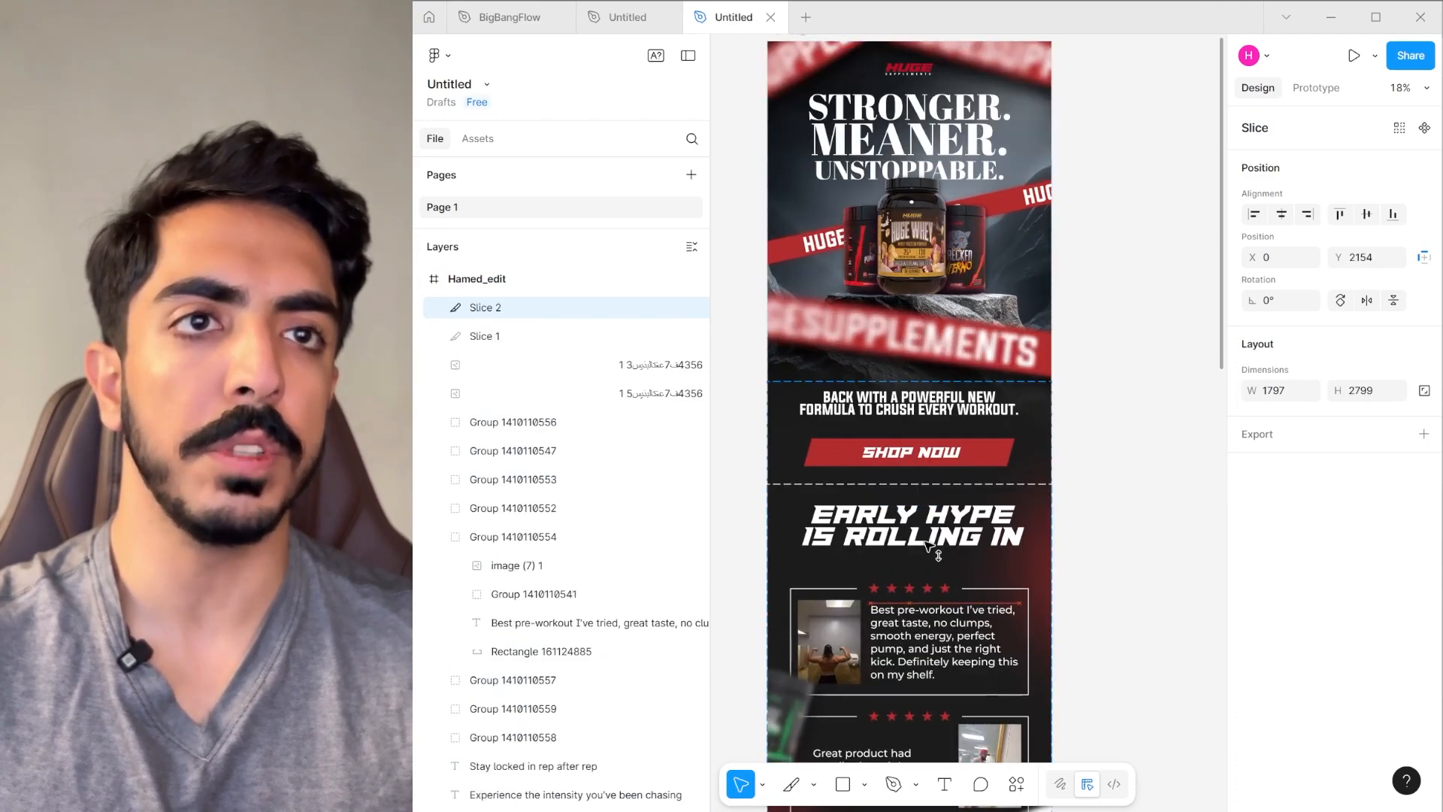
pyautogui.scroll(5, 775, 526)
pyautogui.moveTo(831, 522); pyautogui.dragTo(832, 508)
pyautogui.scroll(-7, 890, 444)
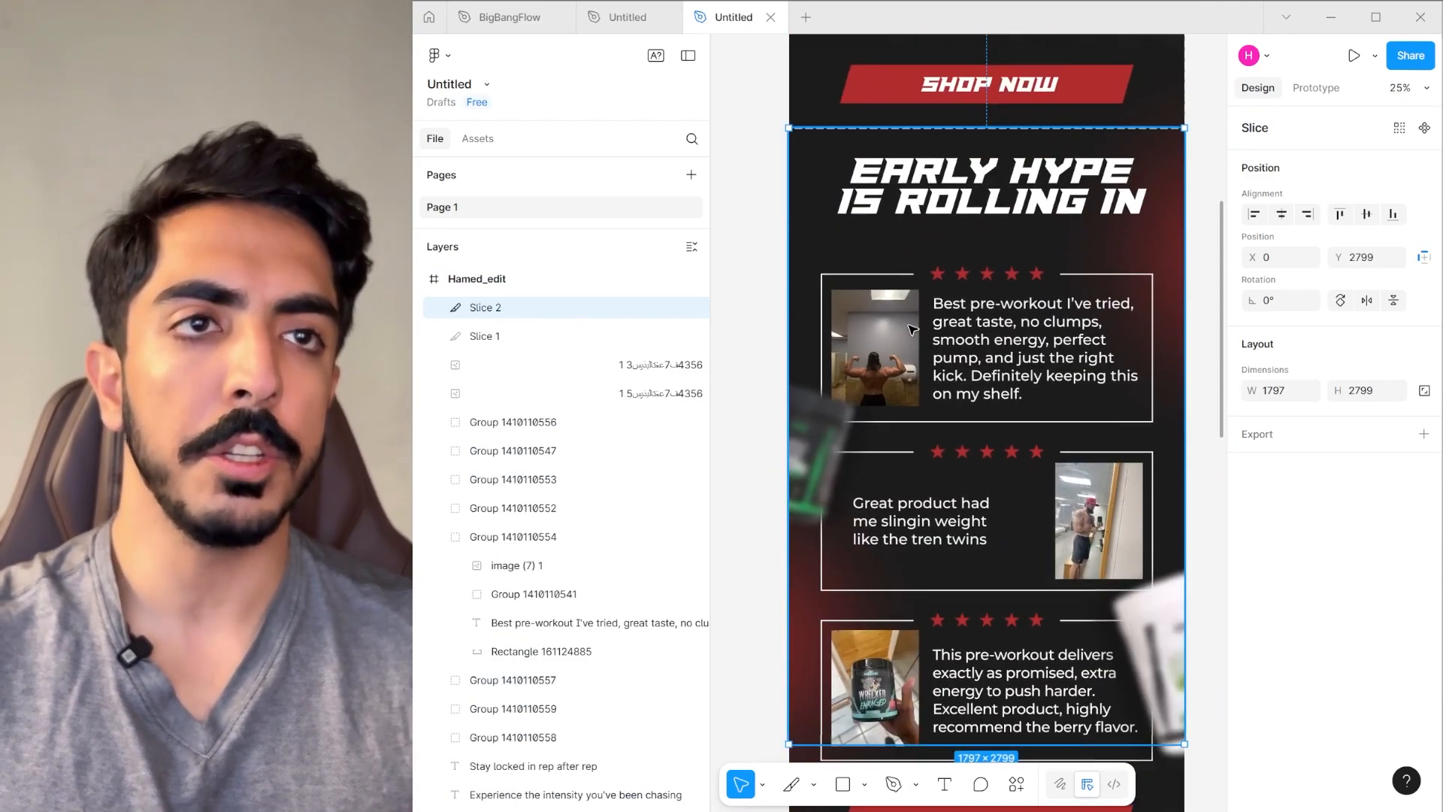
pyautogui.scroll(1, 936, 410)
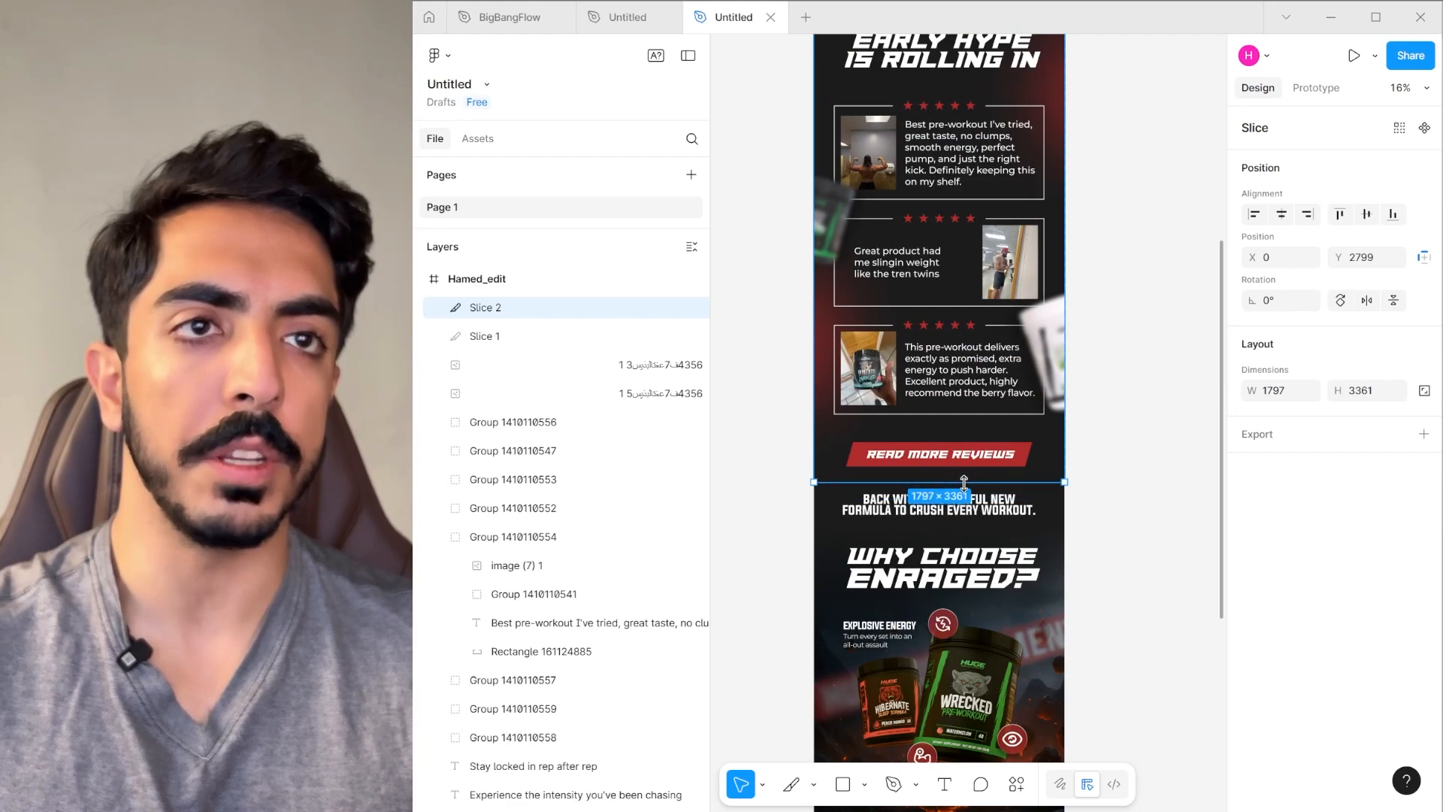
# Add duplicate slices over "WHY CHOOSE ENRAGED?" at Y 6160 and "DON'T WAIT FOR THE CROWD" at Y 9048, ending near the footer.
pyautogui.scroll(-3, 965, 483)
pyautogui.hotkey('ctrl', 'd')
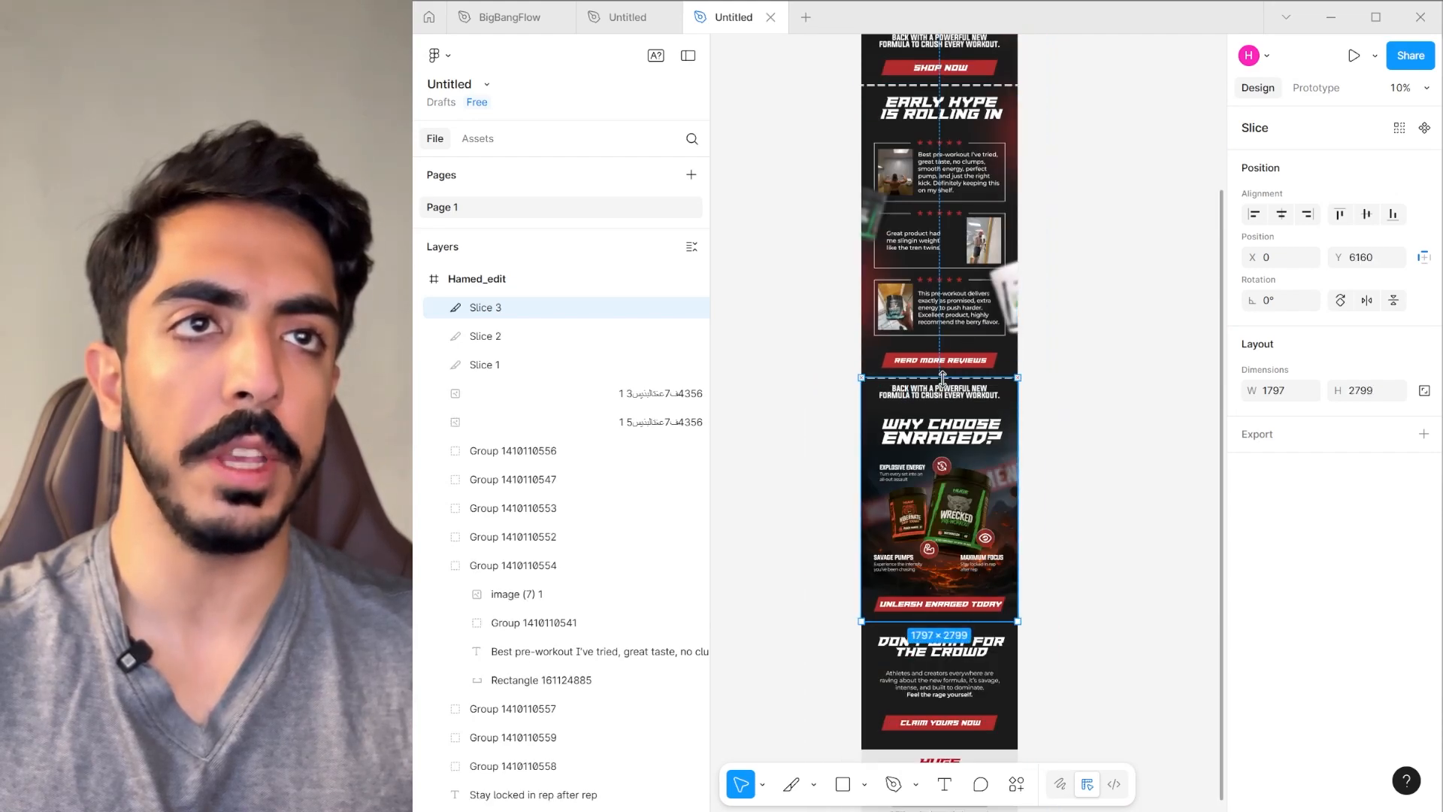
pyautogui.moveTo(943, 628); pyautogui.dragTo(943, 668)
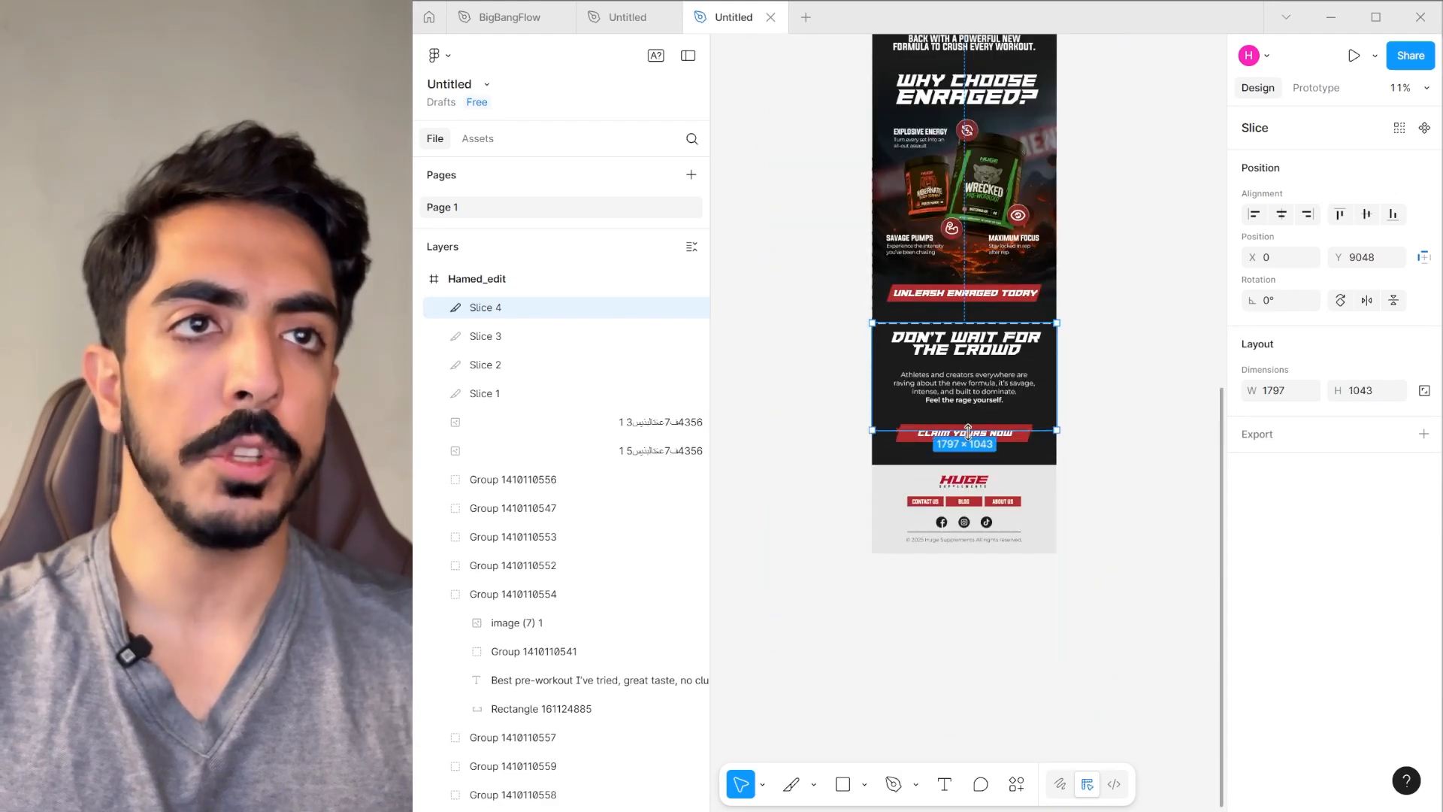
# Select all four slices and add an export setting in JPEG format.
pyautogui.keyDown('shift'); pyautogui.click(516, 389); pyautogui.keyUp('shift')
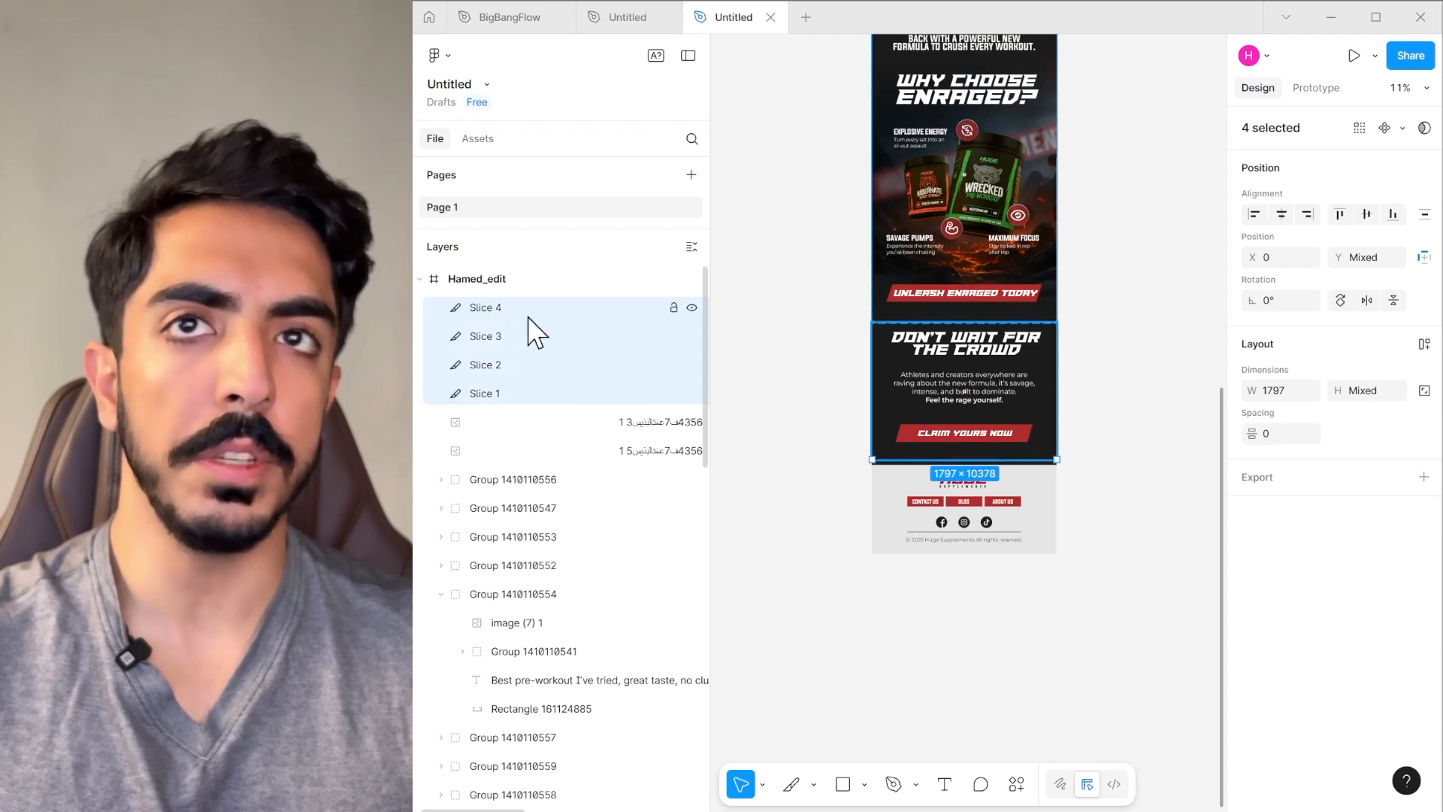
pyautogui.click(1424, 477)
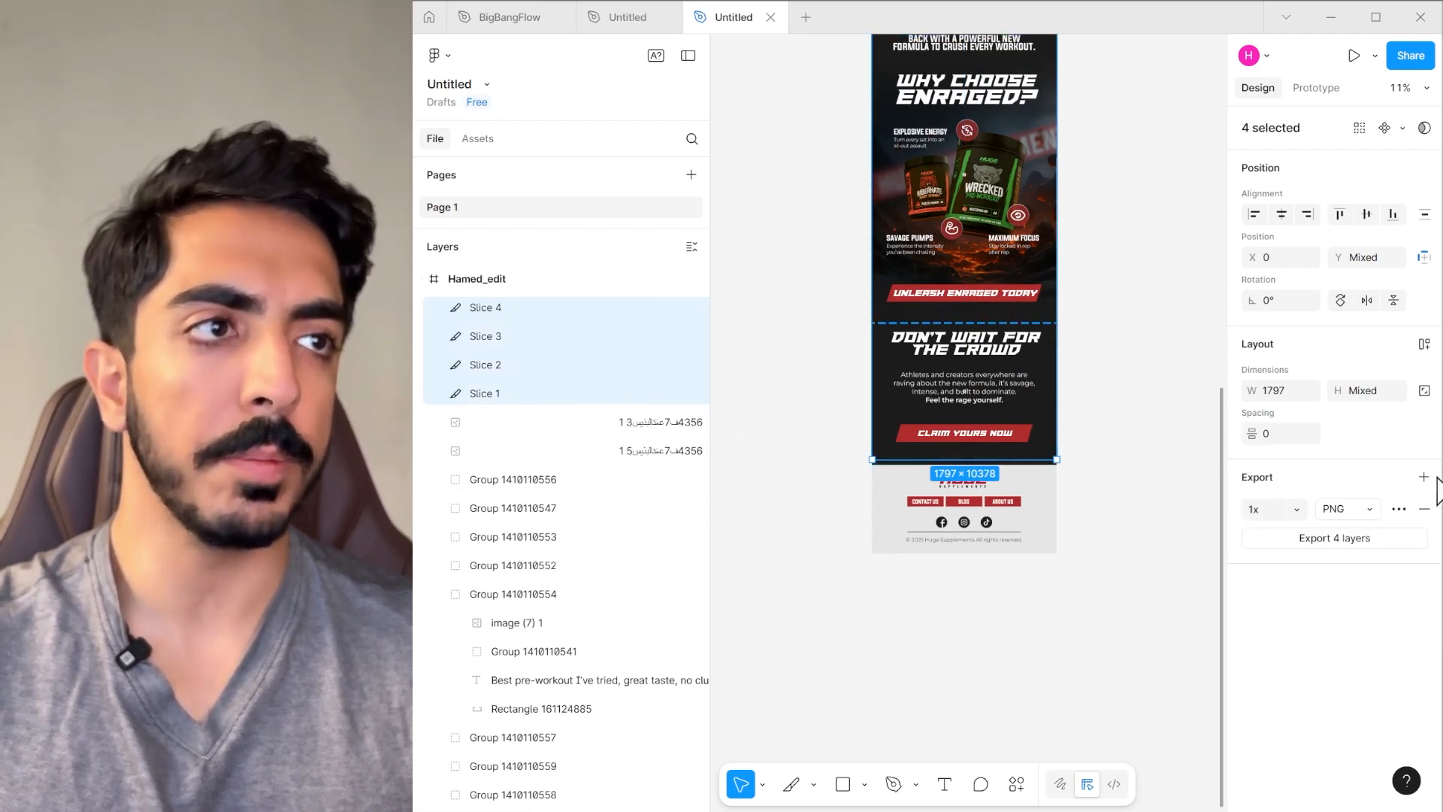
pyautogui.click(1345, 532)
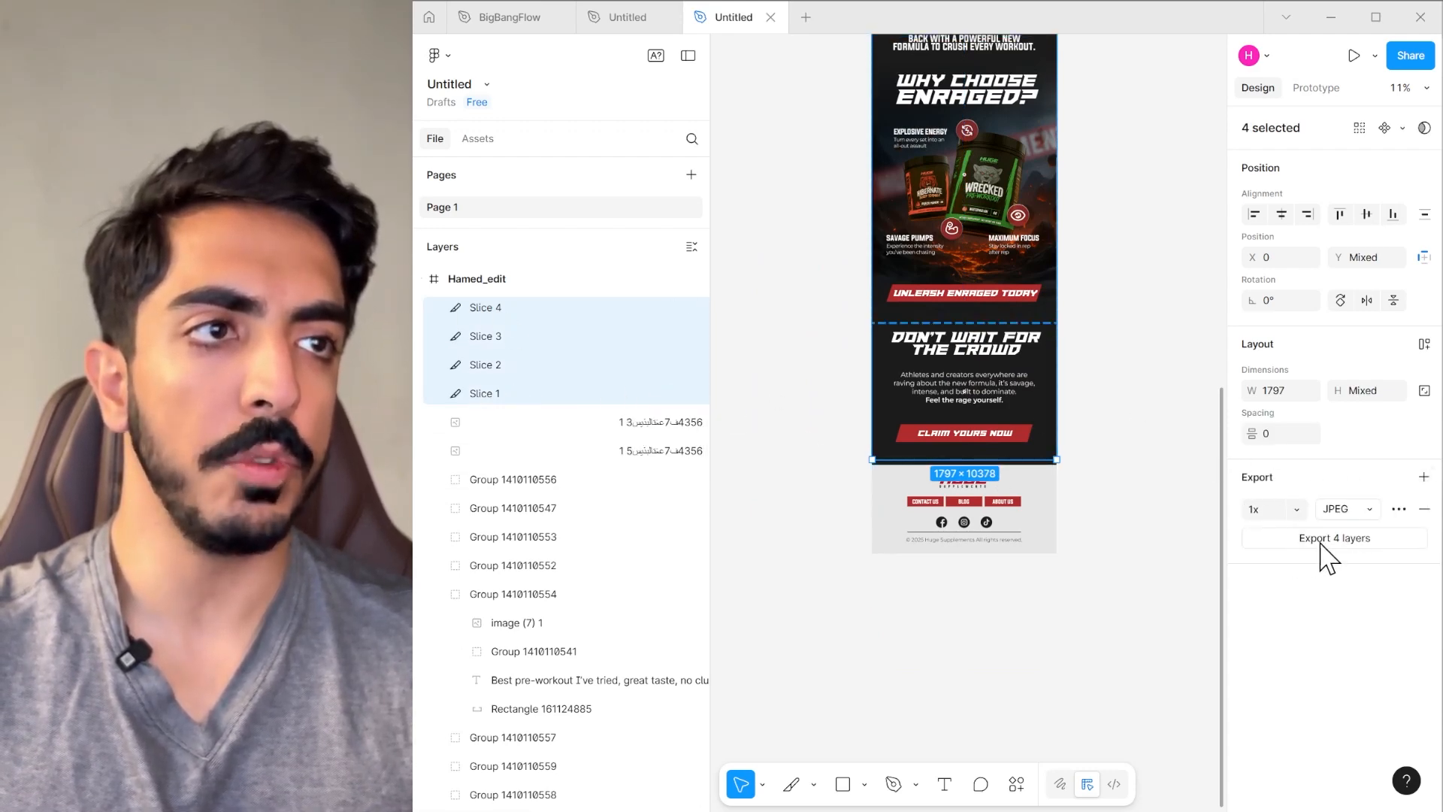
# Export the four selected slices at 1x scale into the Desktop folder.
pyautogui.click(1289, 511)
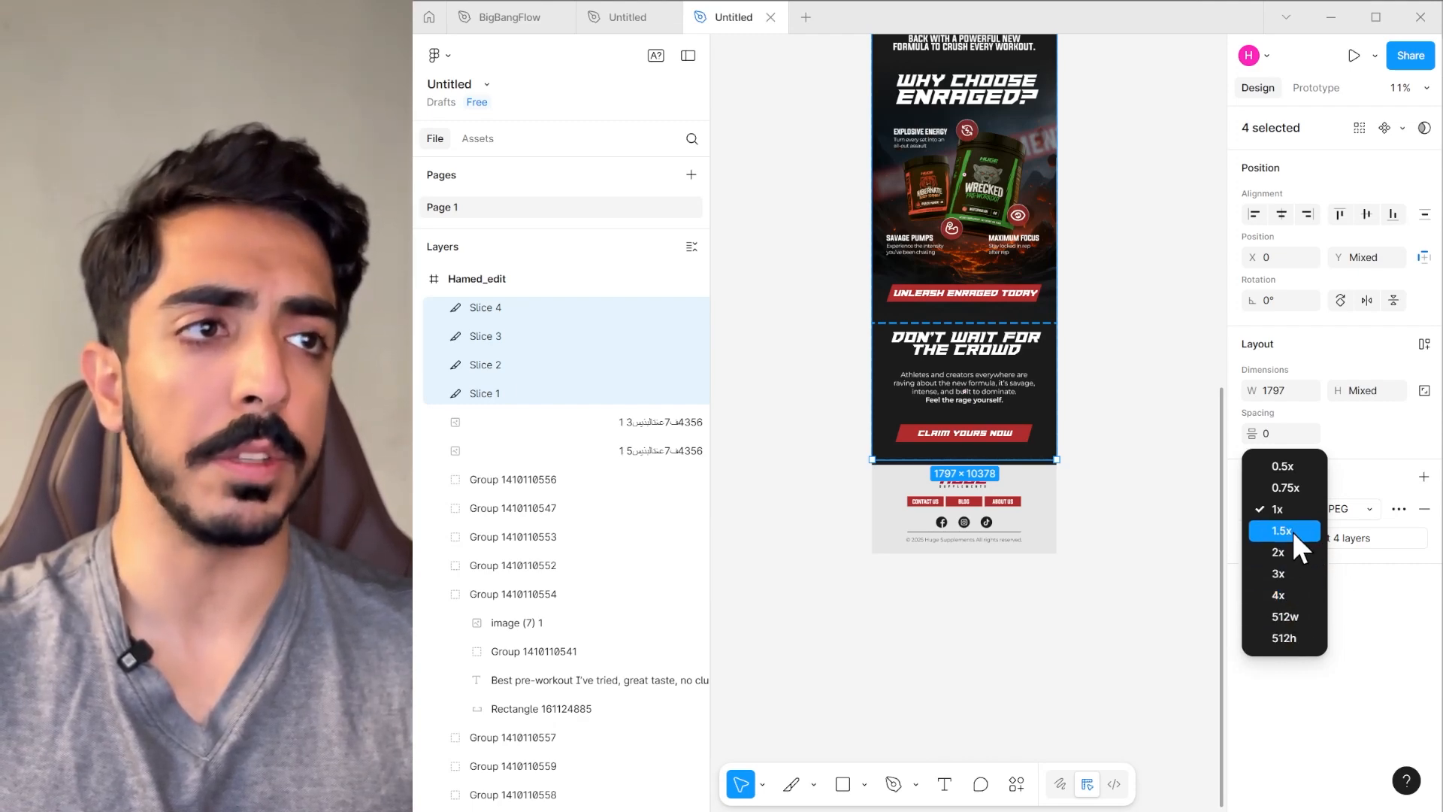
pyautogui.click(1186, 499)
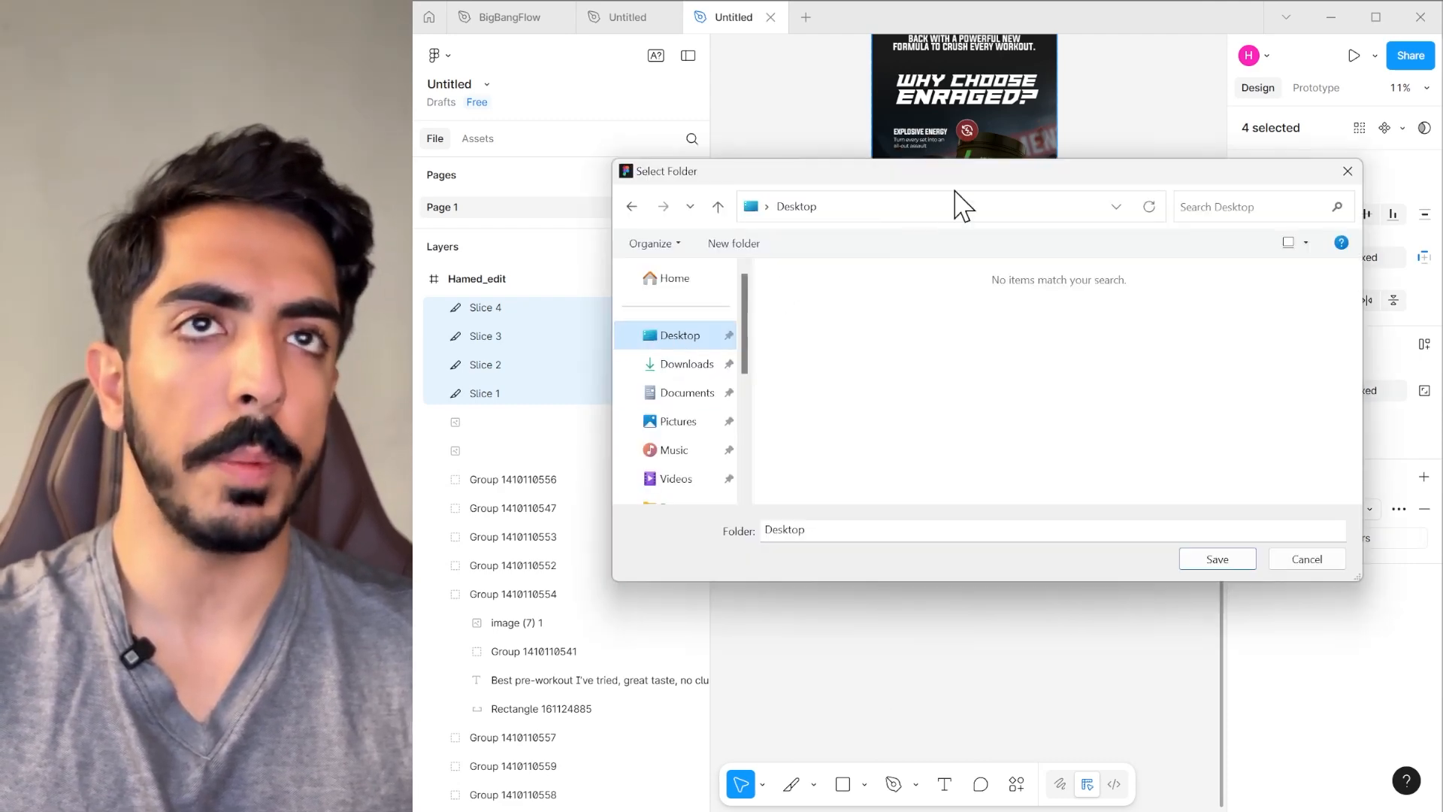
pyautogui.moveTo(1042, 174); pyautogui.dragTo(988, 127)
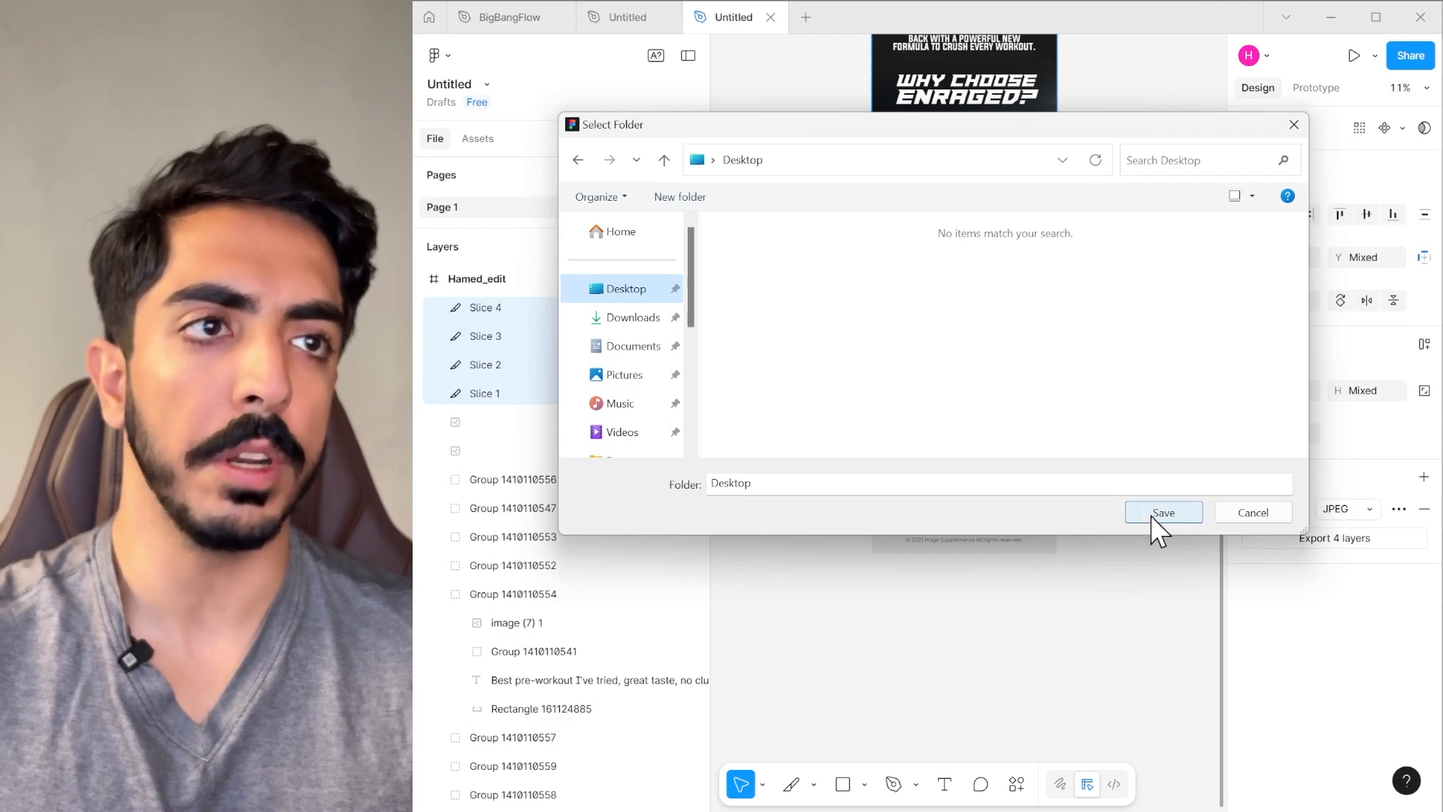
pyautogui.press('Return')
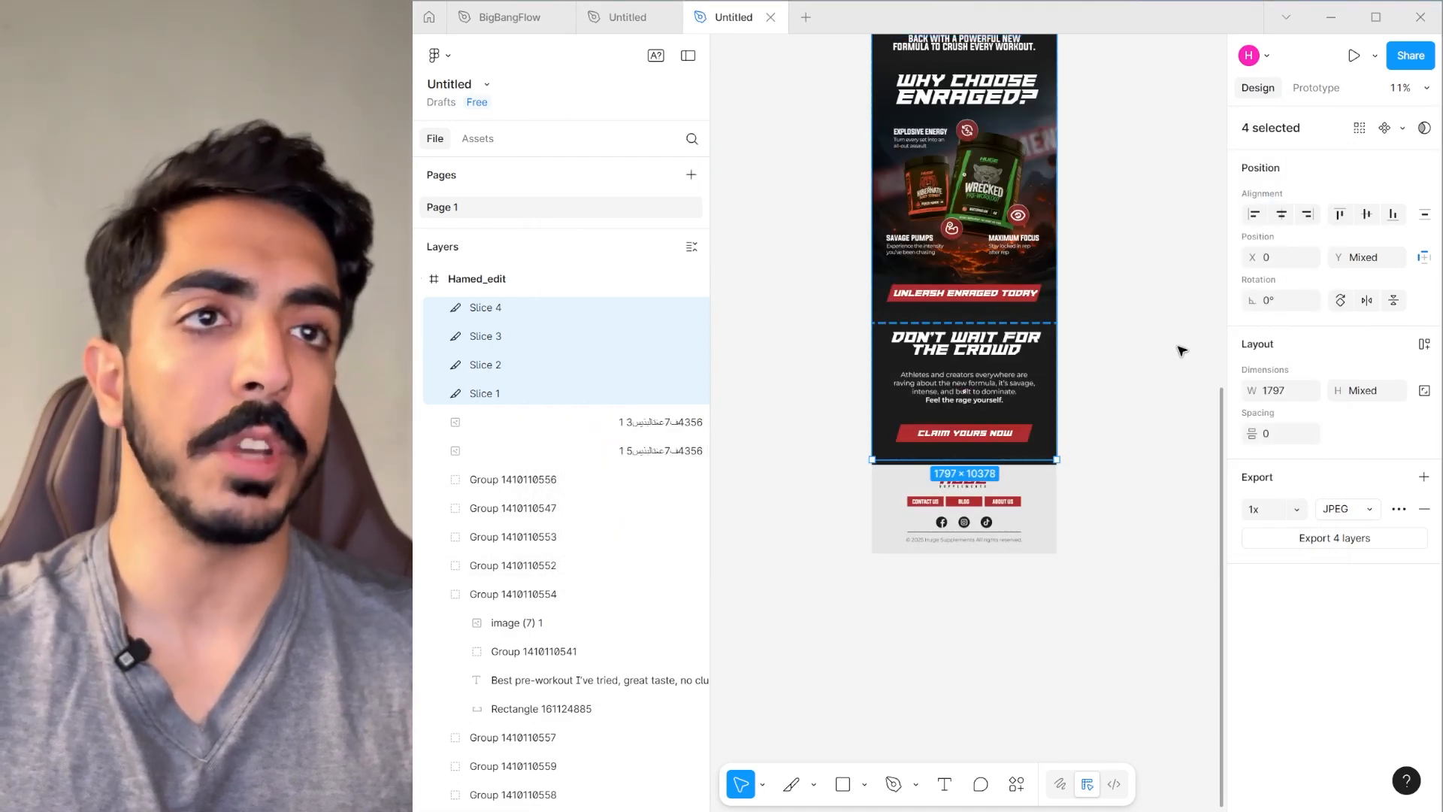
# Clear the slice selection and look over the sliced email sections.
pyautogui.scroll(10, 1182, 350)
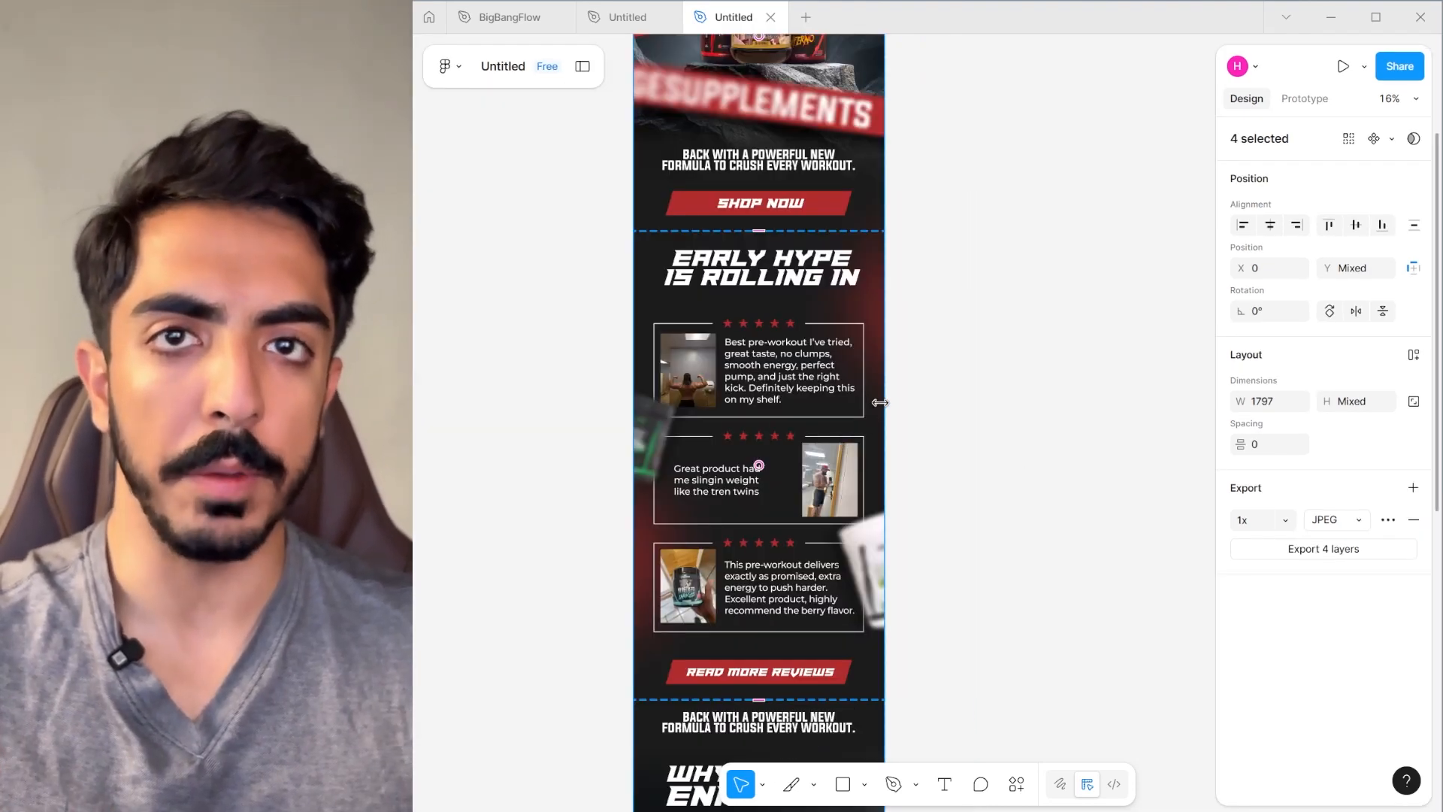
pyautogui.scroll(-5, 977, 443)
pyautogui.click(961, 512)
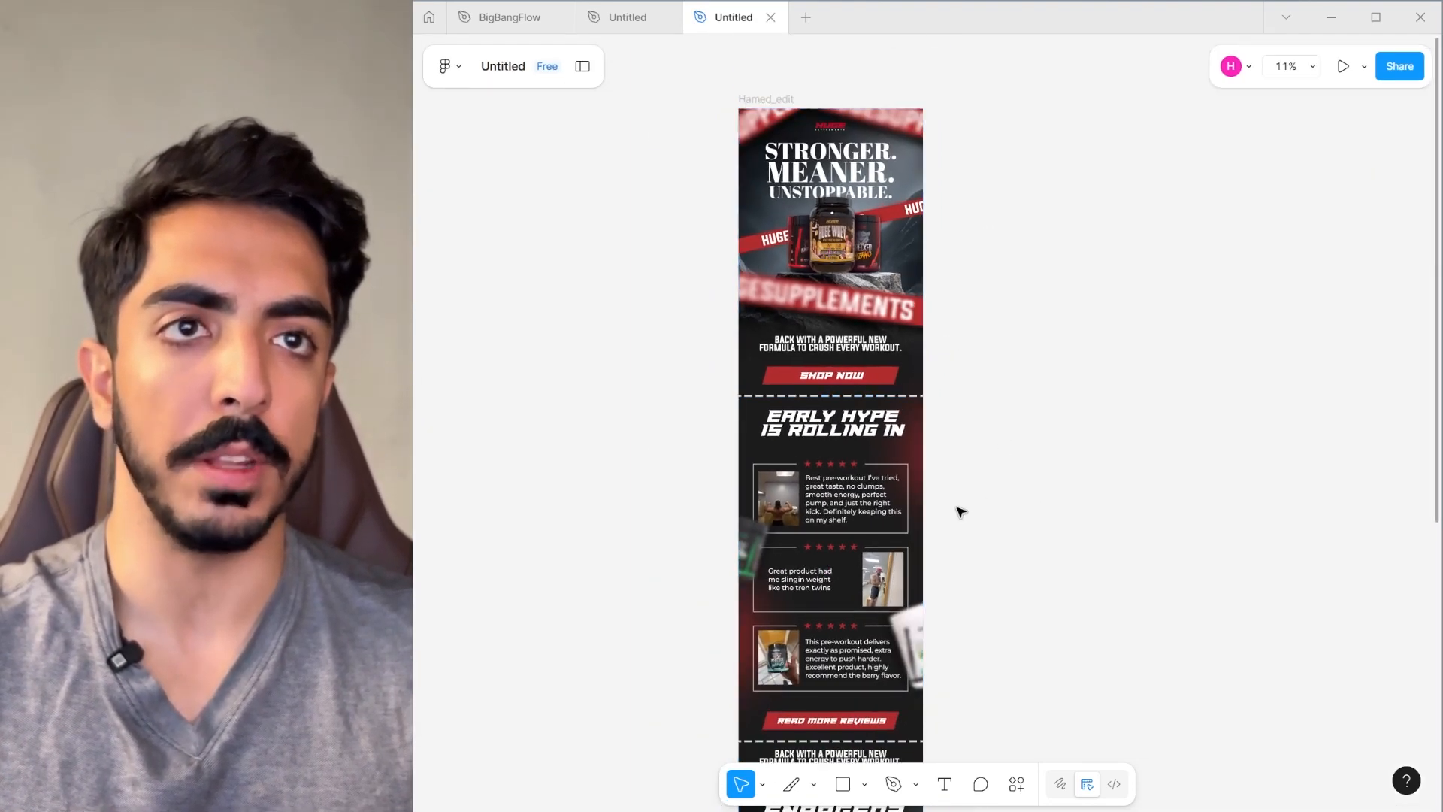
pyautogui.scroll(-2, 865, 451)
pyautogui.scroll(3, 785, 413)
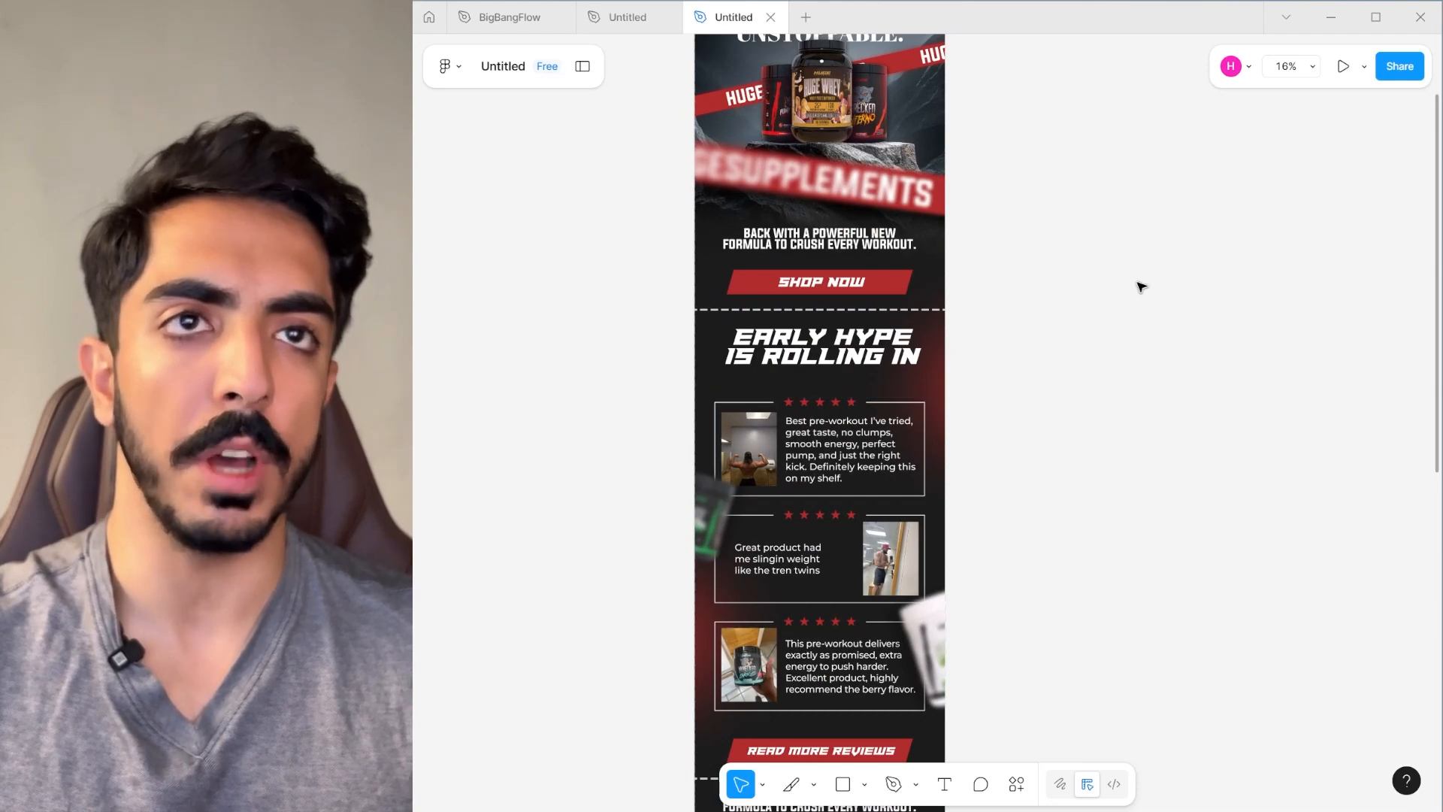
# Bring the pumpkin, eyeball, green hand and Northern Knife logo PNGs from the desktop onto the canvas beside the email, and deselect them.
pyautogui.click(1331, 17)
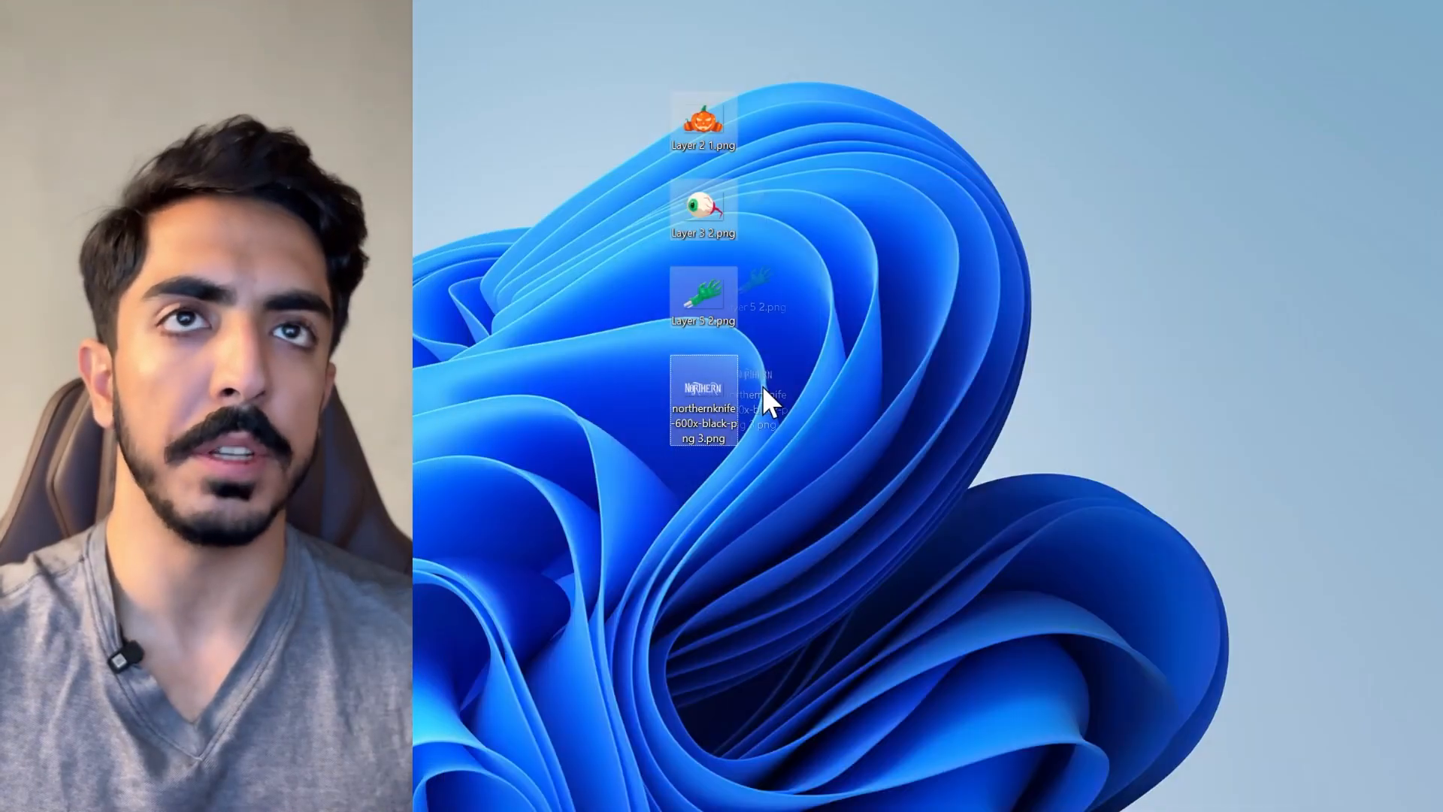
pyautogui.moveTo(762, 385); pyautogui.dragTo(764, 387)
pyautogui.moveTo(953, 82); pyautogui.dragTo(750, 473)
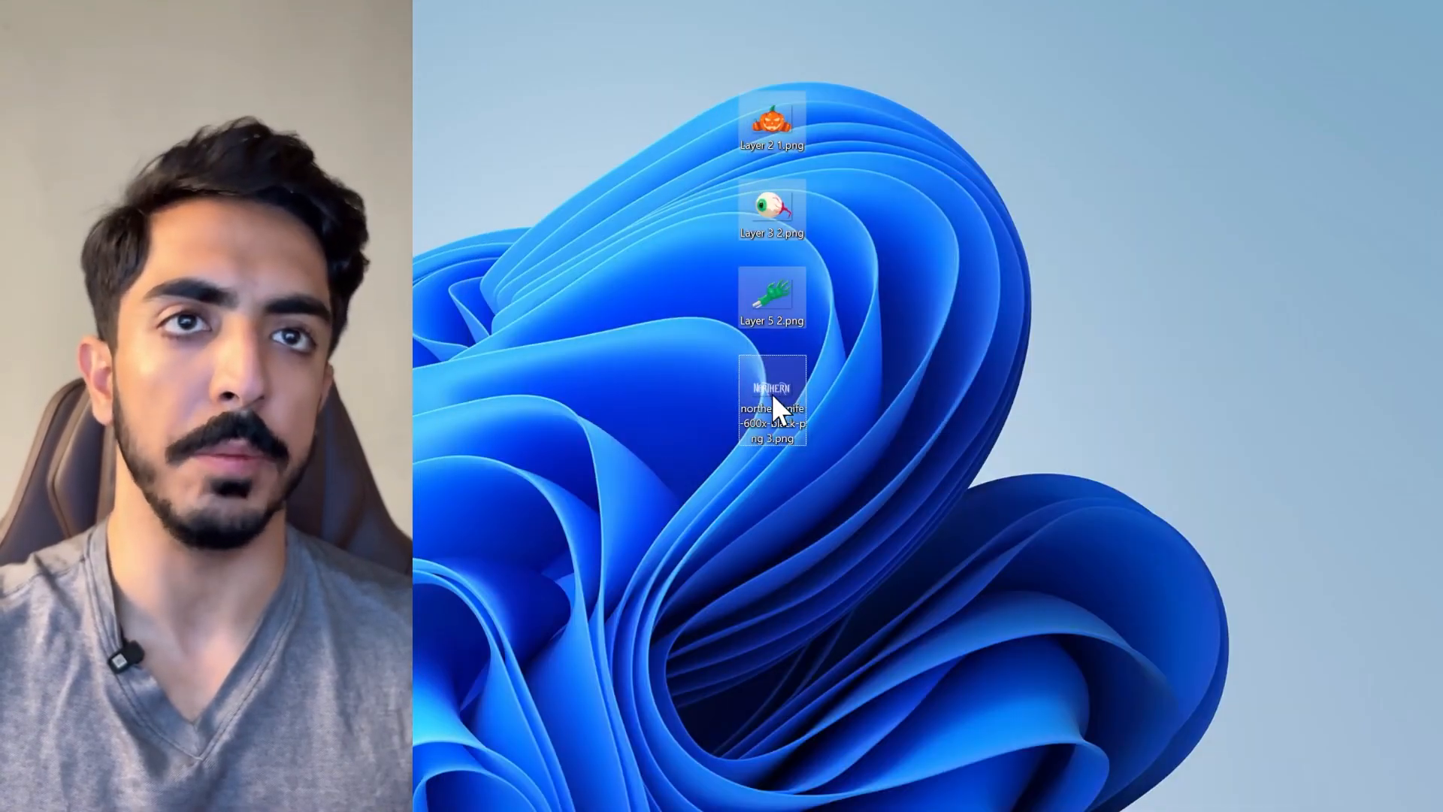
pyautogui.moveTo(910, 80); pyautogui.dragTo(662, 558)
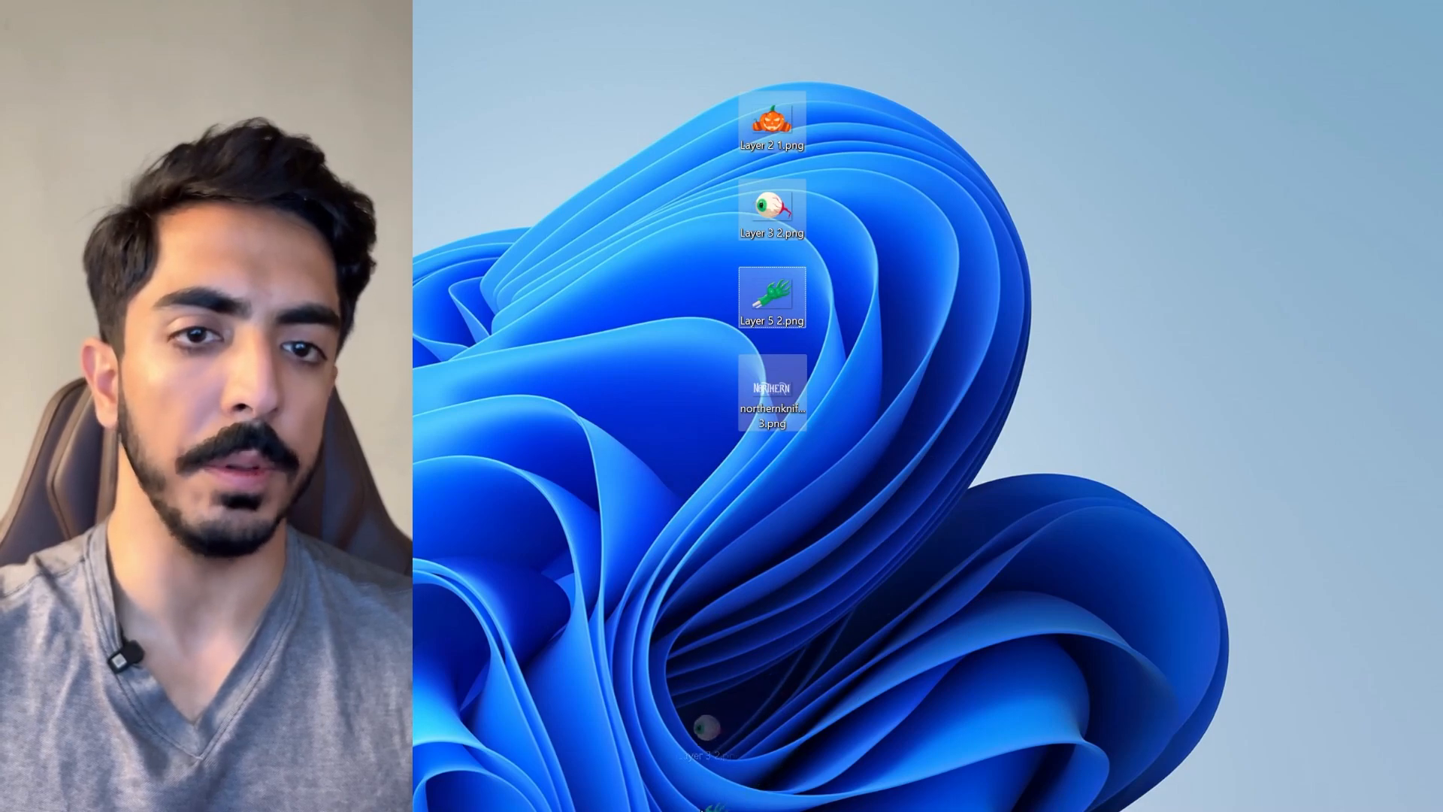
pyautogui.moveTo(707, 808); pyautogui.dragTo(820, 380)
pyautogui.moveTo(772, 707); pyautogui.dragTo(963, 228)
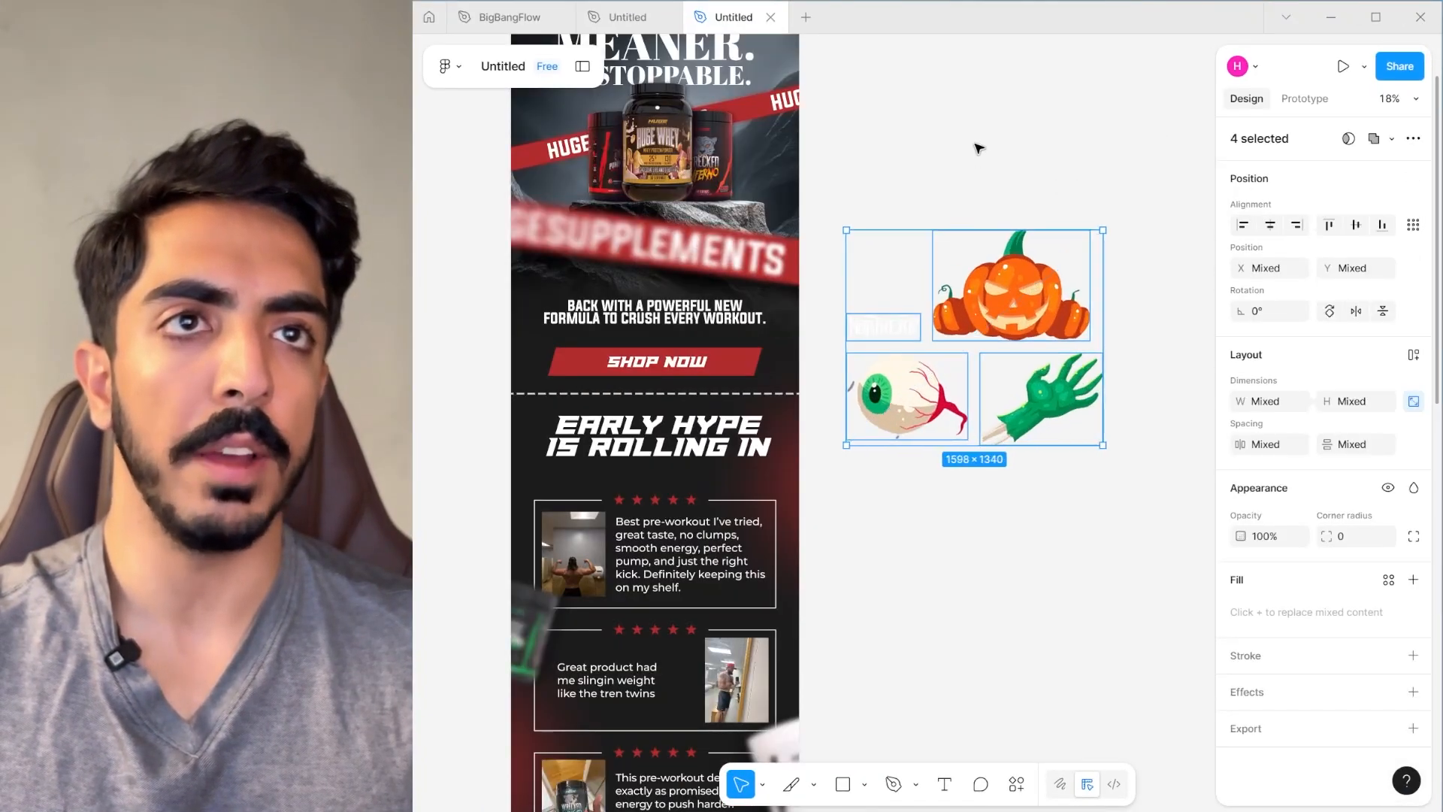
pyautogui.click(977, 146)
# Move the eyeball image into the email, partly cut off by the frame's right edge beside the customer reviews.
pyautogui.scroll(-4, 1034, 251)
pyautogui.scroll(3, 1052, 237)
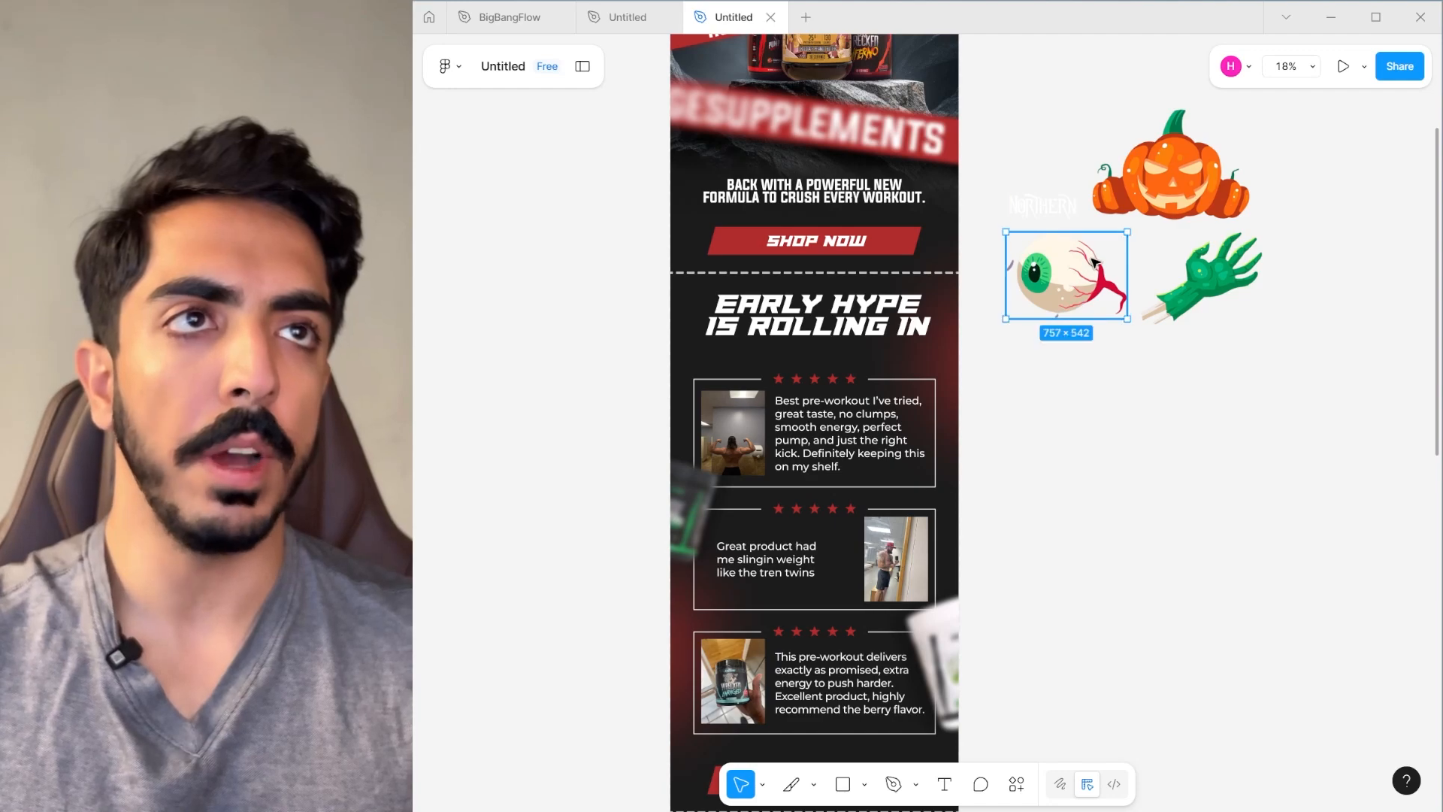
pyautogui.moveTo(1095, 261); pyautogui.dragTo(976, 608)
pyautogui.scroll(4, 881, 445)
pyautogui.scroll(-5, 810, 463)
# Move the pumpkin image from beside the email into the email frame.
pyautogui.moveTo(997, 504); pyautogui.dragTo(1045, 152)
pyautogui.scroll(-1, 1044, 152)
pyautogui.moveTo(1019, 221); pyautogui.dragTo(826, 674)
pyautogui.moveTo(859, 652); pyautogui.dragTo(844, 489)
pyautogui.scroll(2, 893, 353)
# Place the Northern Knife logo above the hero headline and delete the old HUGE Supplements logo there.
pyautogui.moveTo(857, 171); pyautogui.dragTo(810, 78)
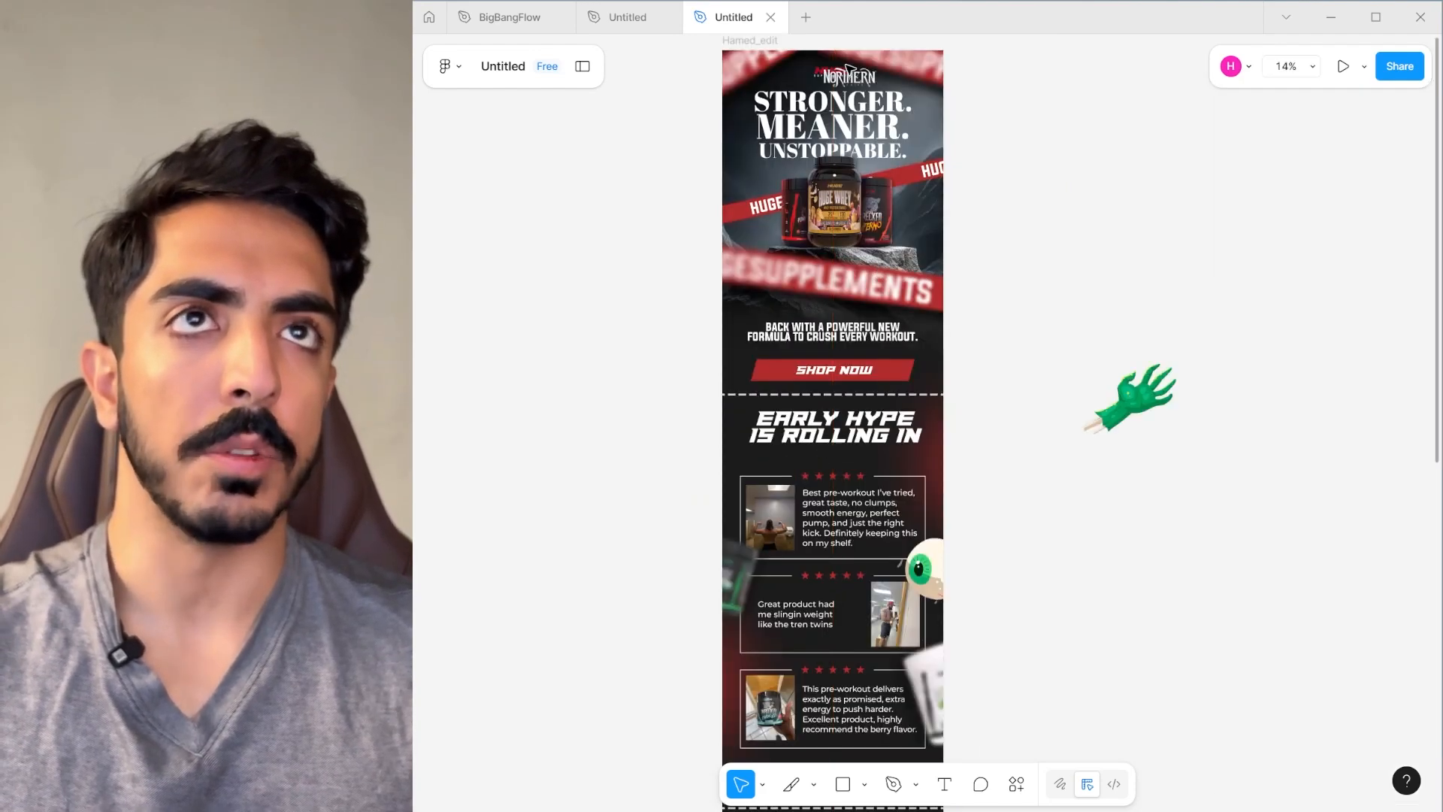
pyautogui.scroll(3, 810, 78)
pyautogui.moveTo(811, 78); pyautogui.dragTo(831, 414)
pyautogui.scroll(3, 876, 439)
pyautogui.click(918, 394)
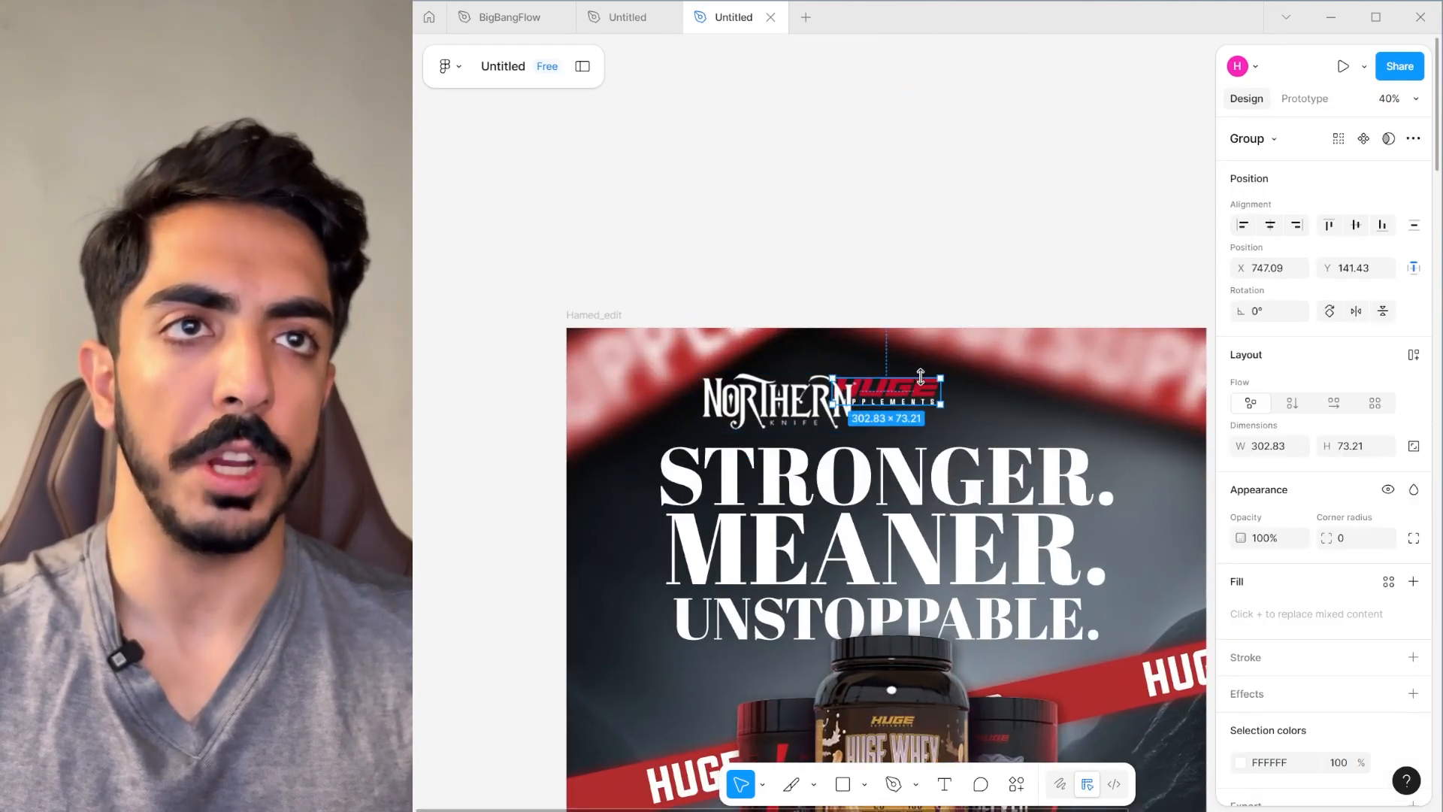
pyautogui.press('Delete')
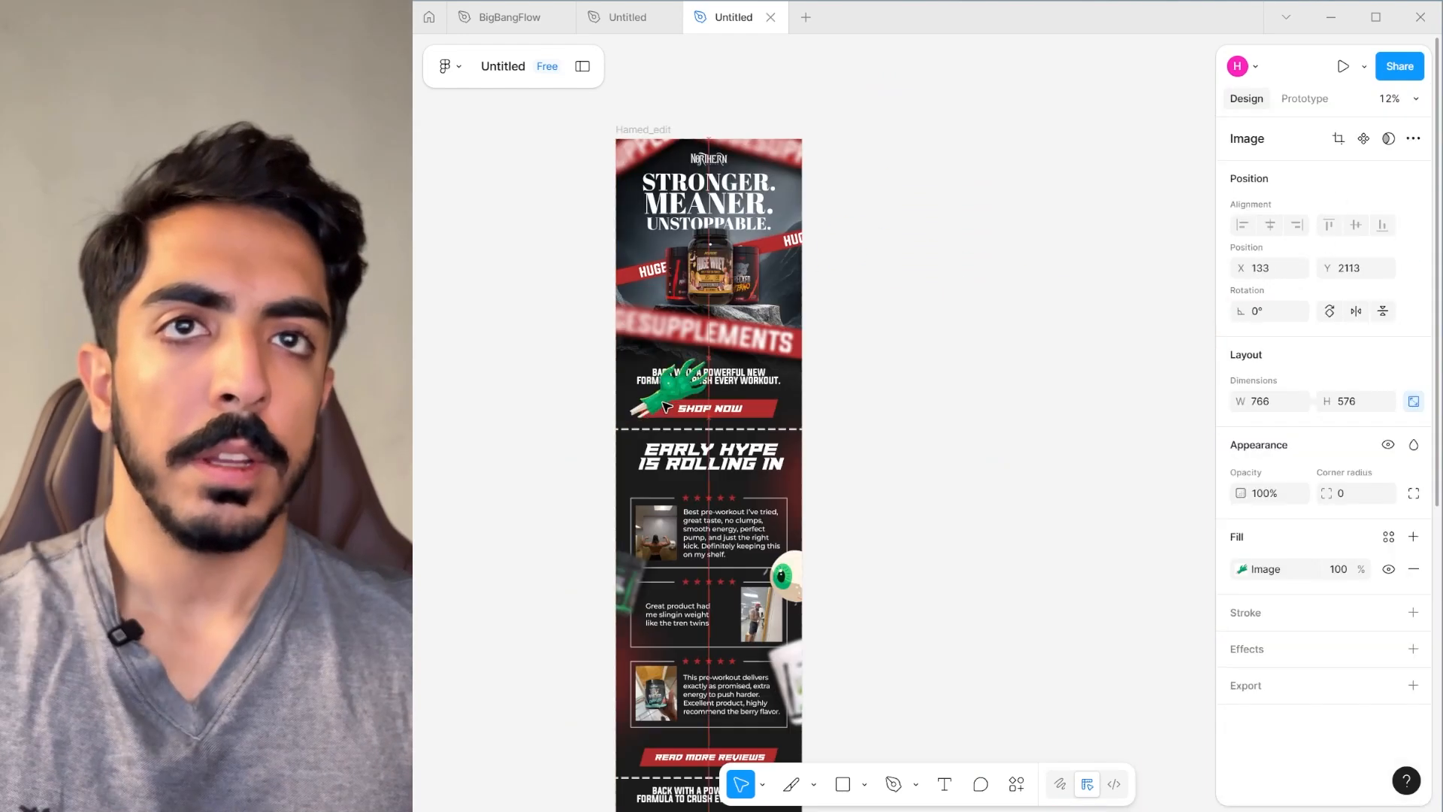
# Move the green hand image to the email's left edge beside the SHOP NOW button, partly cut off by the frame, and deselect it.
pyautogui.moveTo(685, 382); pyautogui.dragTo(645, 431)
pyautogui.scroll(4, 649, 440)
pyautogui.moveTo(756, 397)
pyautogui.mouseDown()
pyautogui.moveTo(720, 413)
pyautogui.moveTo(740, 412)
pyautogui.mouseUp()
pyautogui.scroll(-3, 779, 398)
pyautogui.click(980, 351)
pyautogui.moveTo(999, 348); pyautogui.dragTo(1070, 364)
pyautogui.moveTo(1067, 441); pyautogui.dragTo(1094, 401)
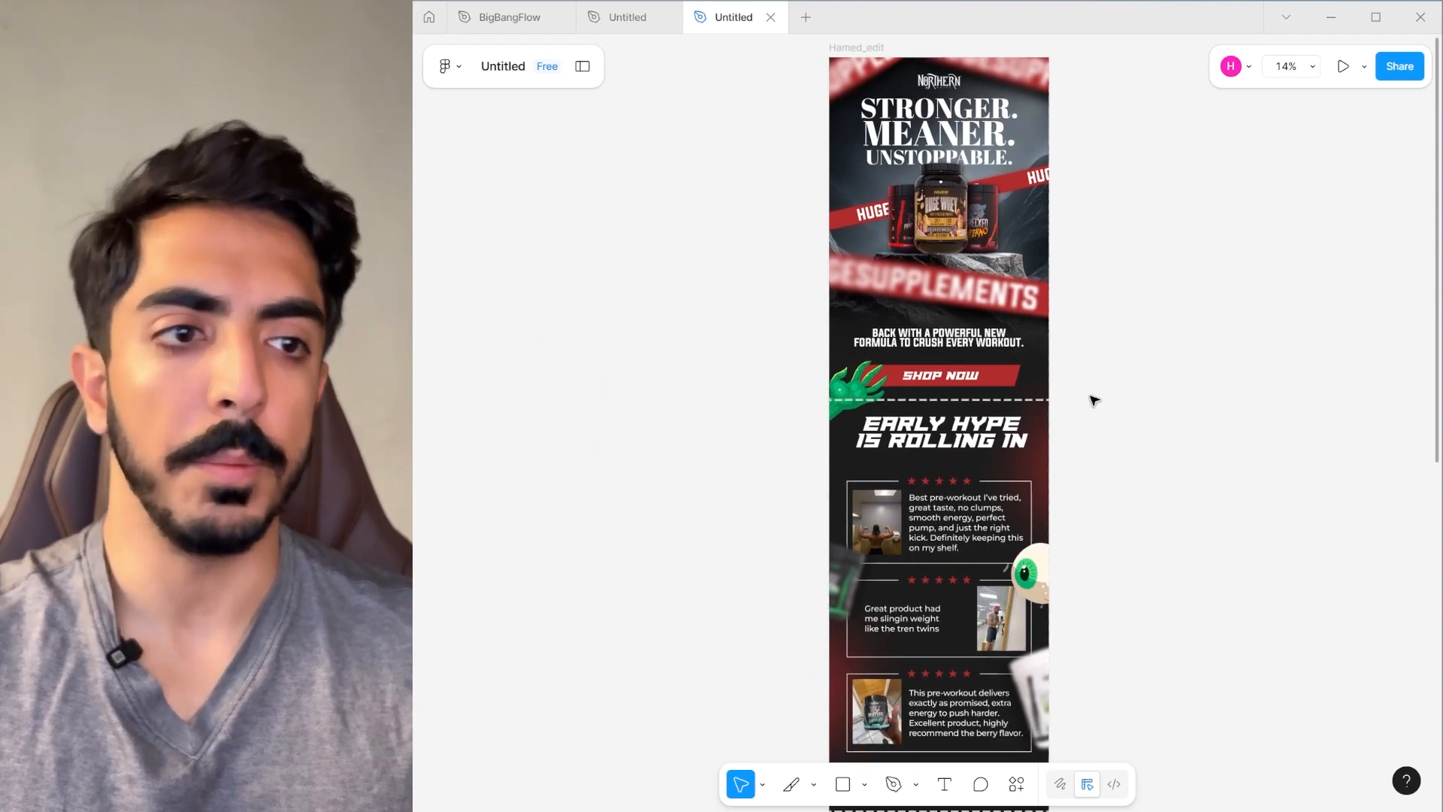
# Replace the first customer review's text with "This is the best supplment in the whole world".
pyautogui.moveTo(964, 478); pyautogui.dragTo(876, 374)
pyautogui.scroll(4, 869, 386)
pyautogui.moveTo(904, 444); pyautogui.dragTo(870, 342)
pyautogui.click(869, 342)
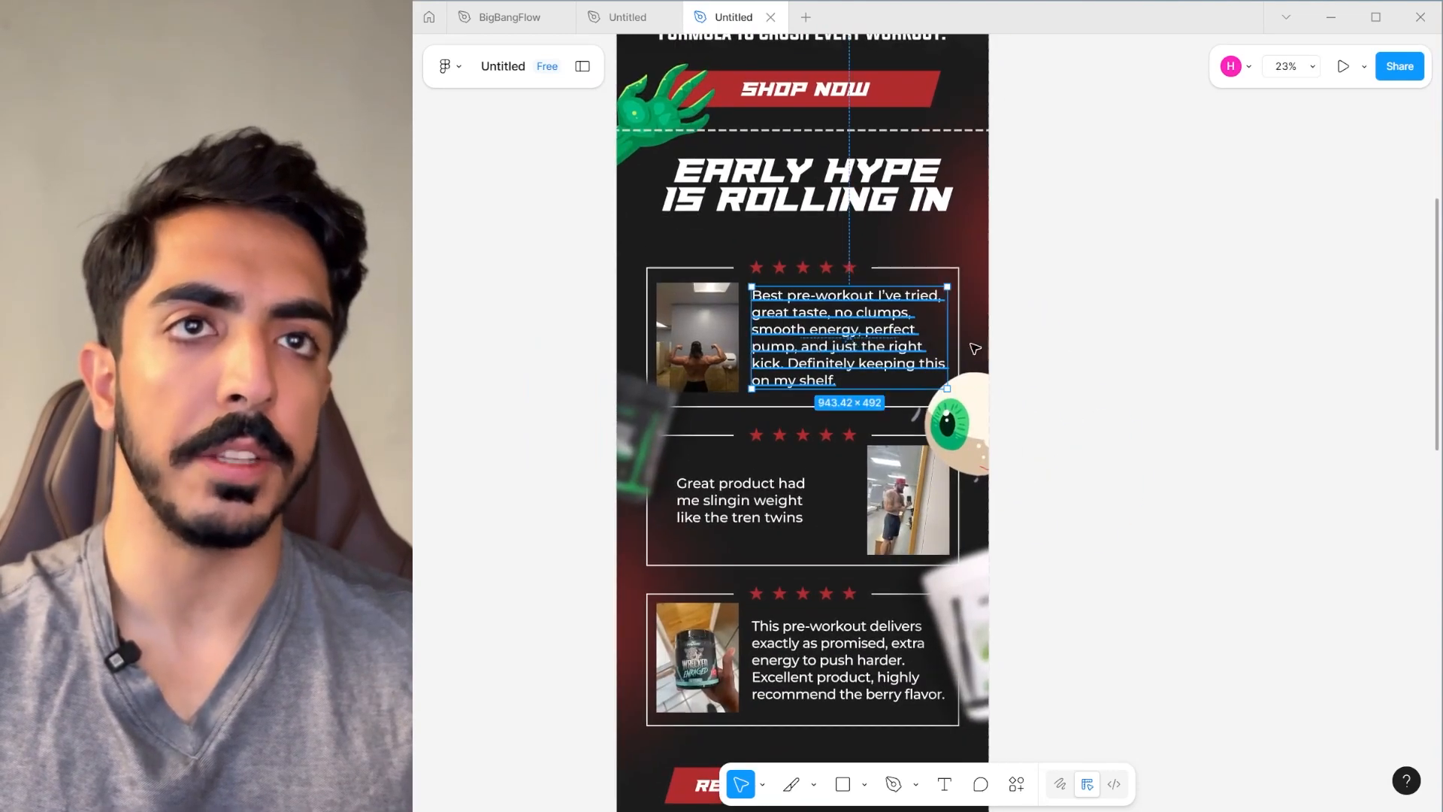
pyautogui.moveTo(1000, 351); pyautogui.dragTo(985, 426)
pyautogui.click(946, 785)
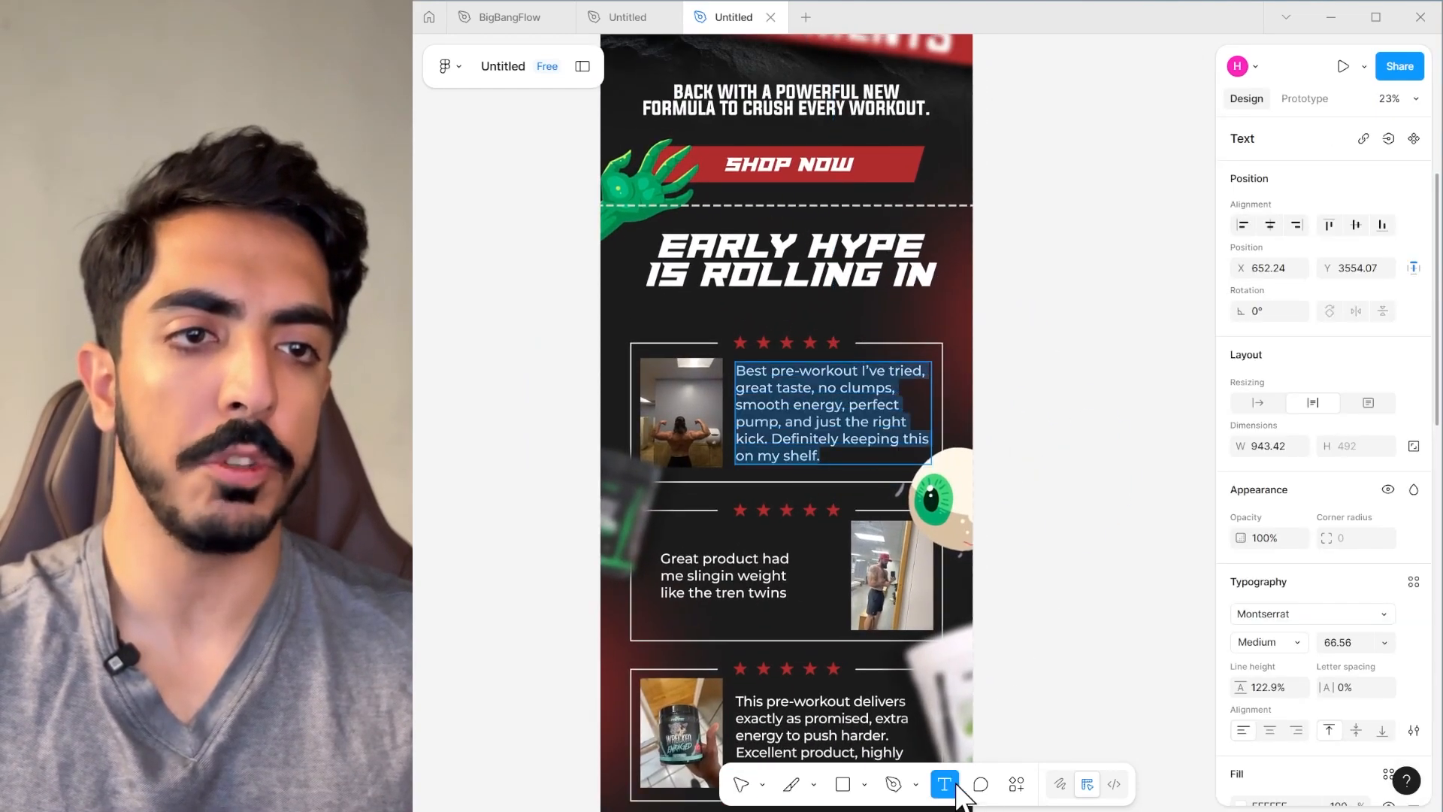
pyautogui.scroll(3, 792, 391)
pyautogui.moveTo(821, 455); pyautogui.dragTo(863, 406)
pyautogui.moveTo(756, 398); pyautogui.dragTo(676, 359)
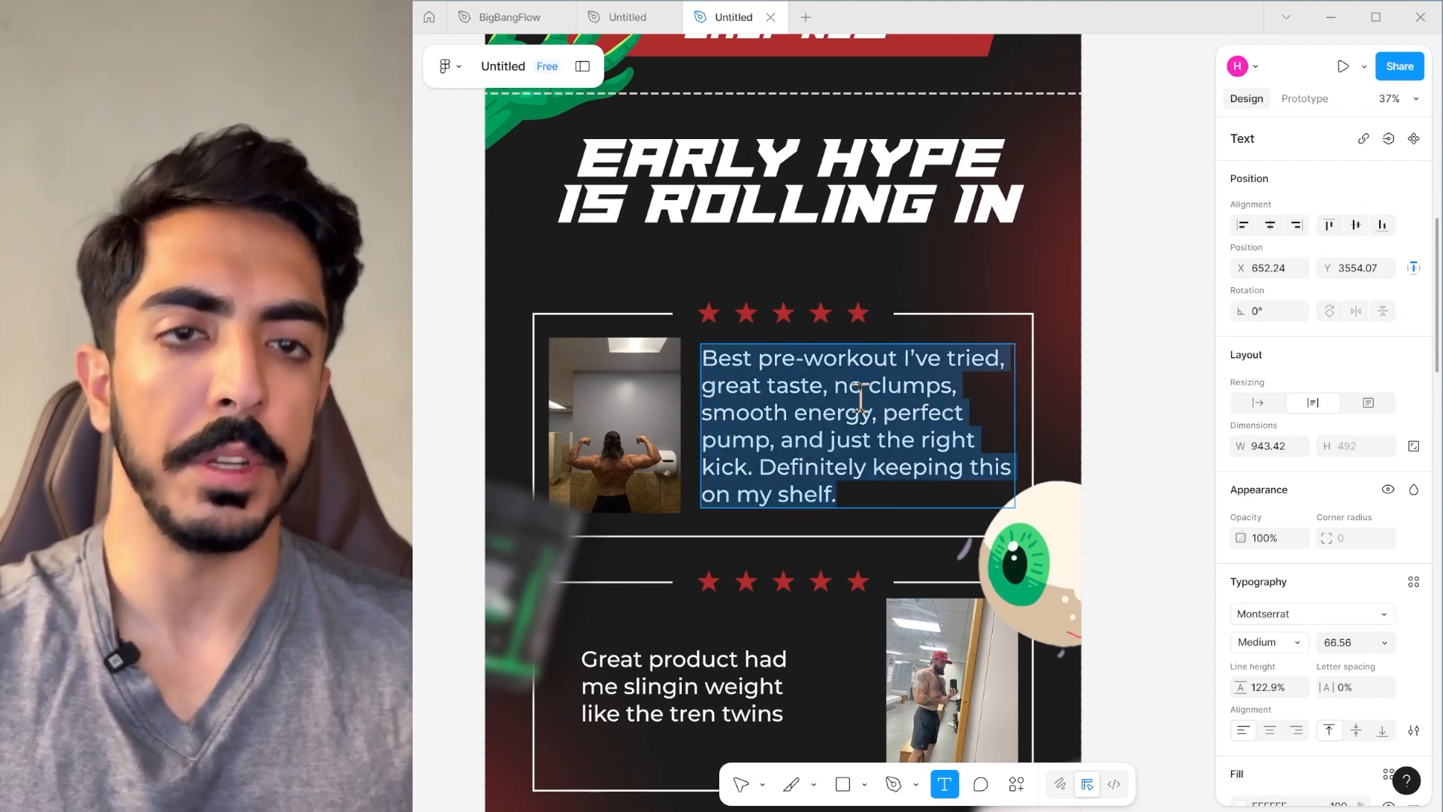
pyautogui.write('This is the best supplment')
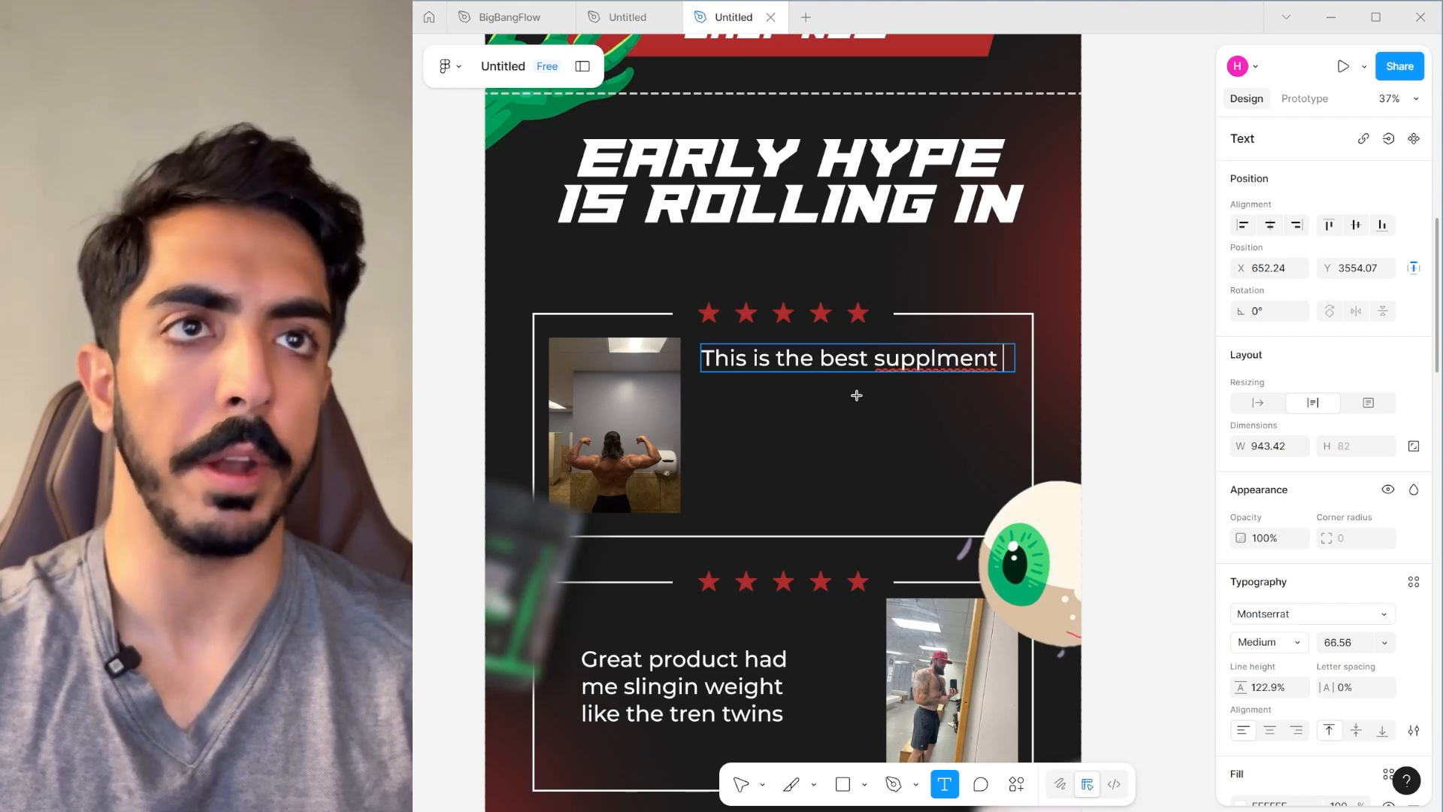
pyautogui.write('in th')
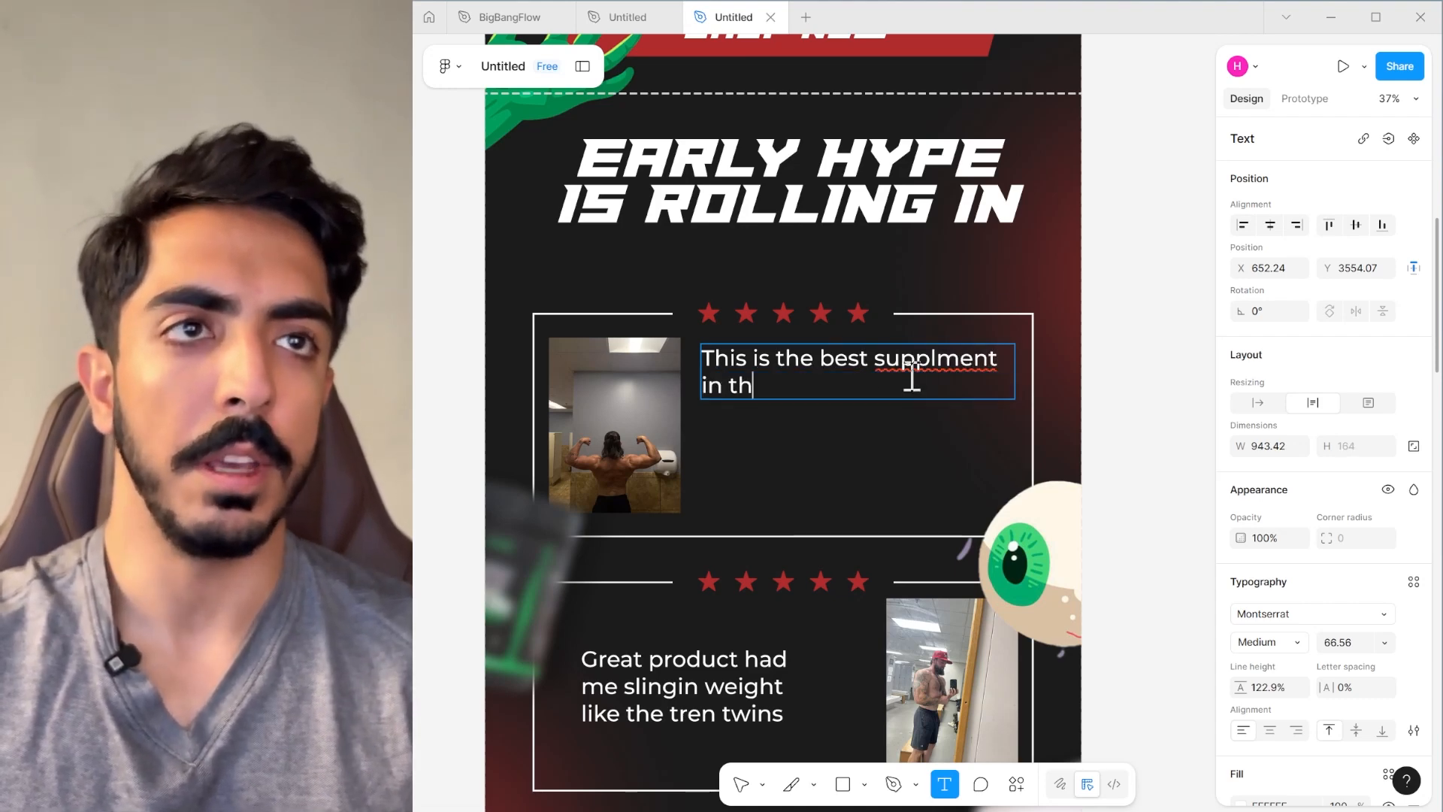
pyautogui.write('e whole worls')
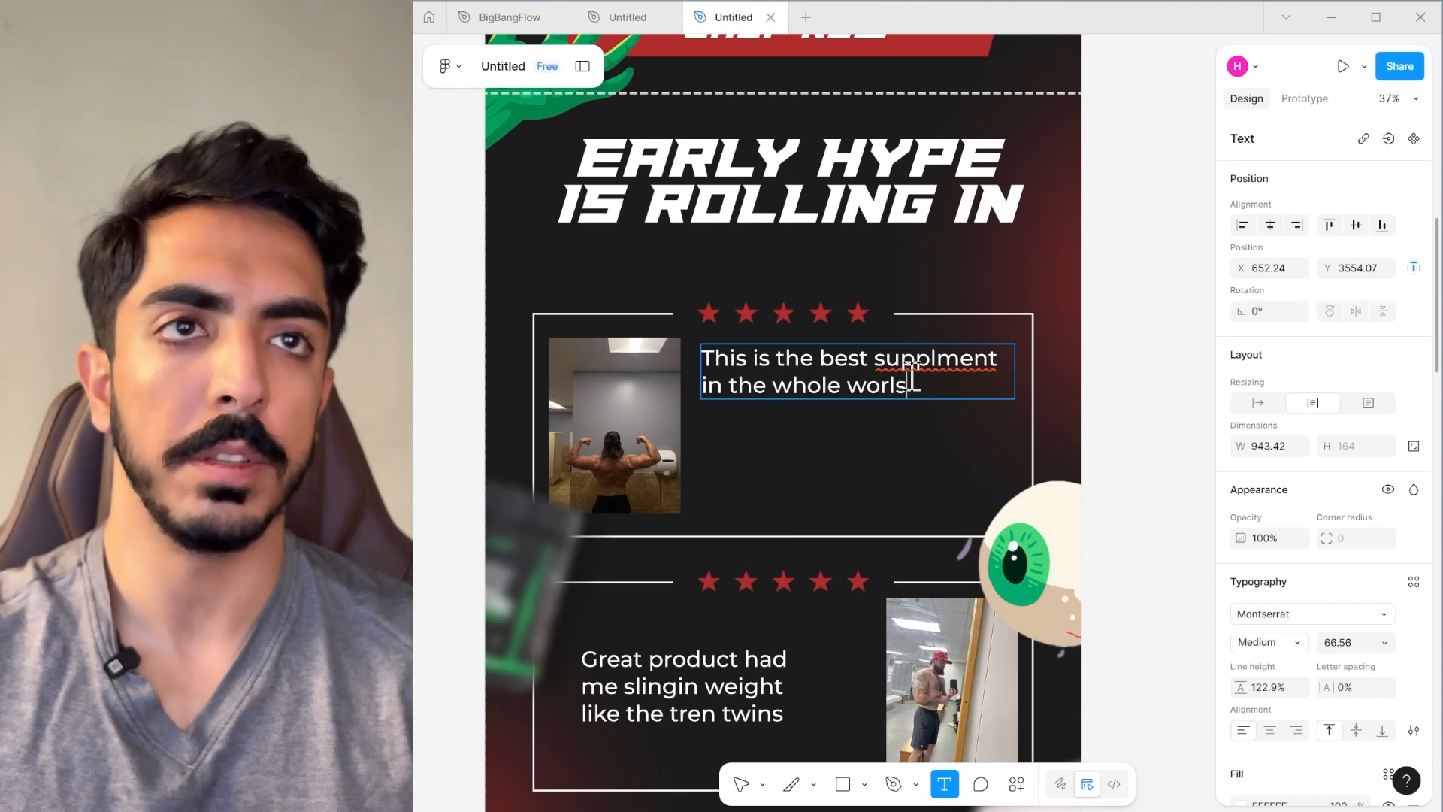
pyautogui.press('BackSpace')
pyautogui.write('d')
pyautogui.rightClick(908, 376)
pyautogui.click(1151, 273)
pyautogui.click(1166, 260)
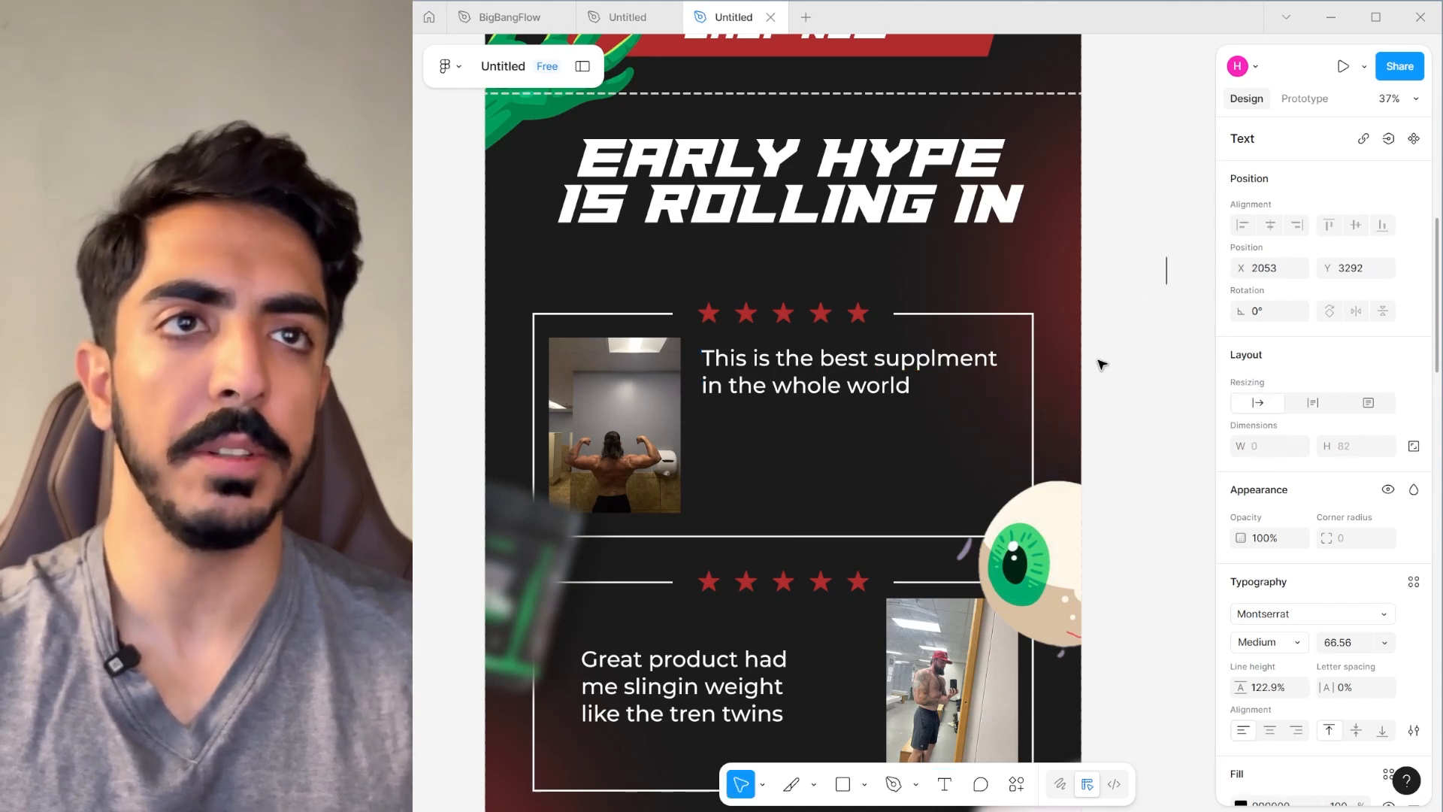
# Move the first review's text down beside its photo and resize its text box to about 813 × 325.
pyautogui.moveTo(1146, 258); pyautogui.dragTo(1093, 309)
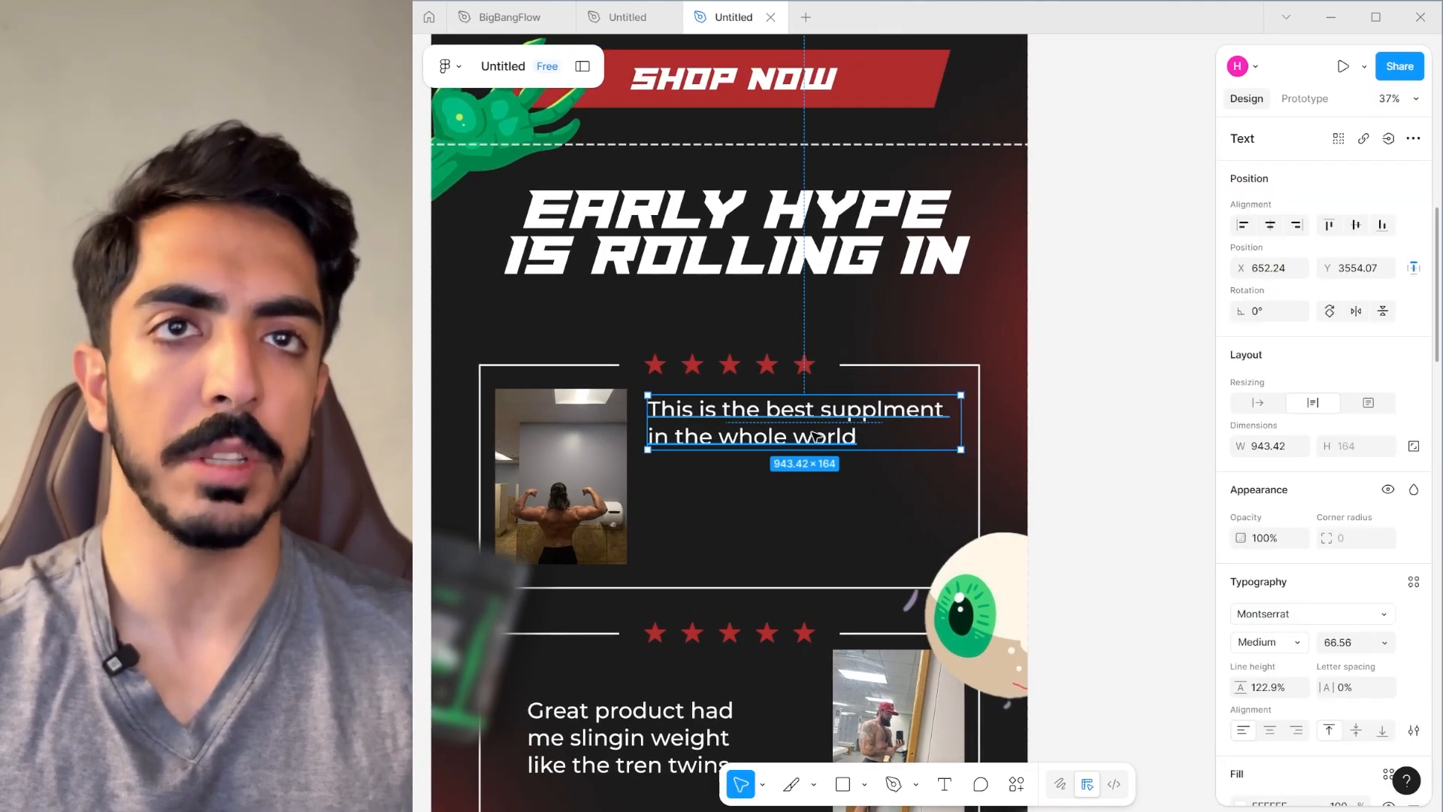
pyautogui.moveTo(839, 423); pyautogui.dragTo(858, 480)
pyautogui.scroll(-3, 862, 485)
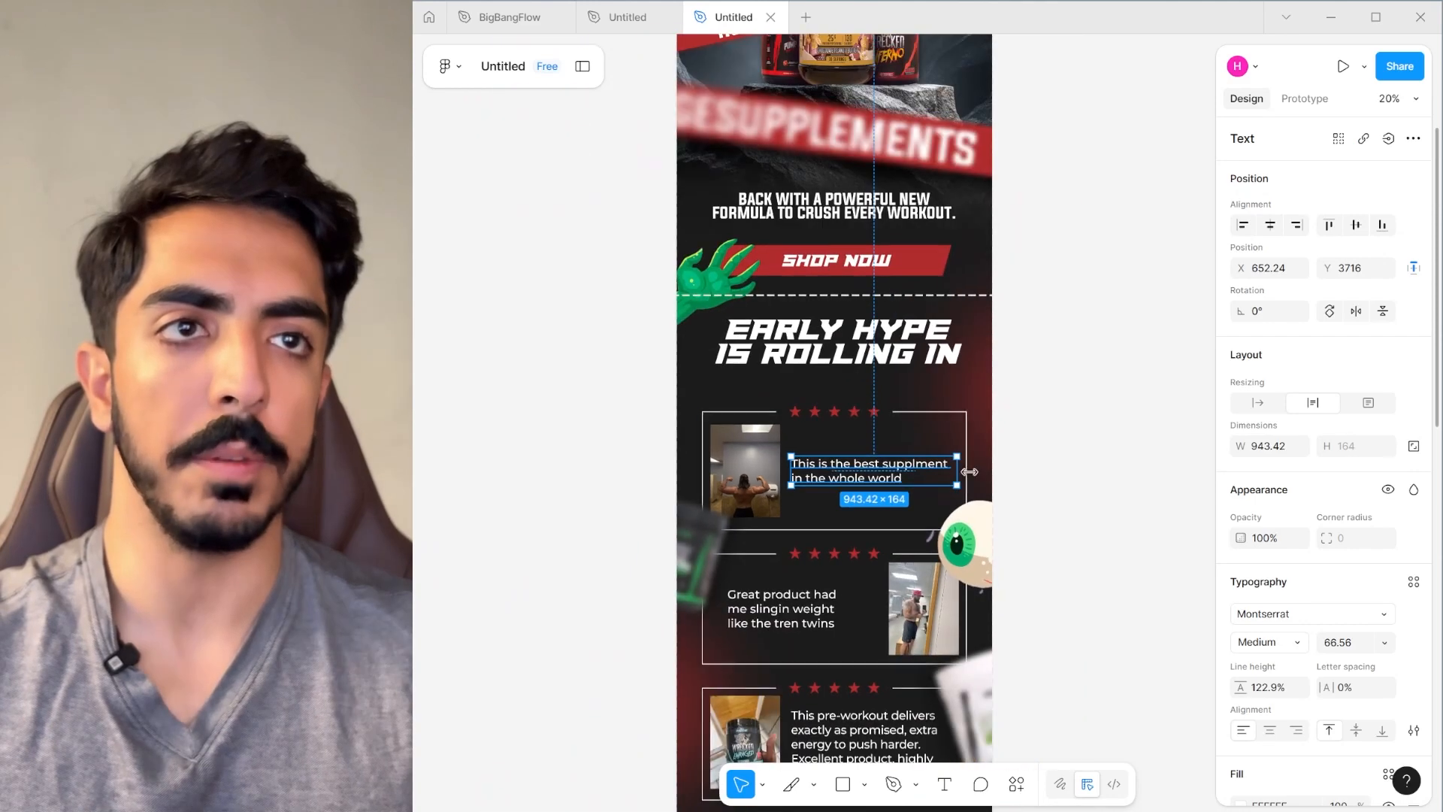
pyautogui.moveTo(957, 471)
pyautogui.mouseDown()
pyautogui.moveTo(895, 470)
pyautogui.moveTo(934, 470)
pyautogui.mouseUp()
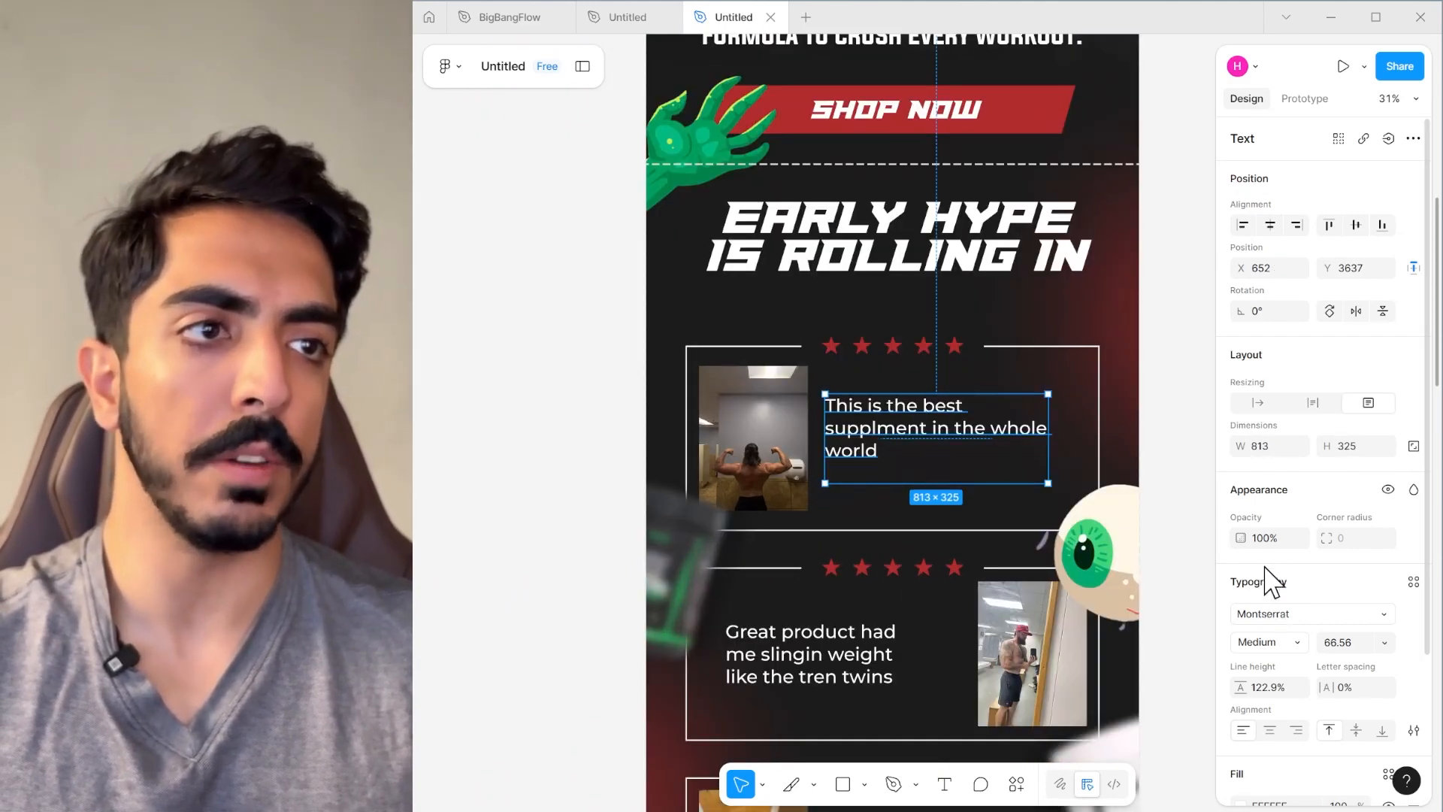
# Set the first review's text to the Moul font and widen its text box to about 832.
pyautogui.click(1278, 614)
pyautogui.click(1068, 754)
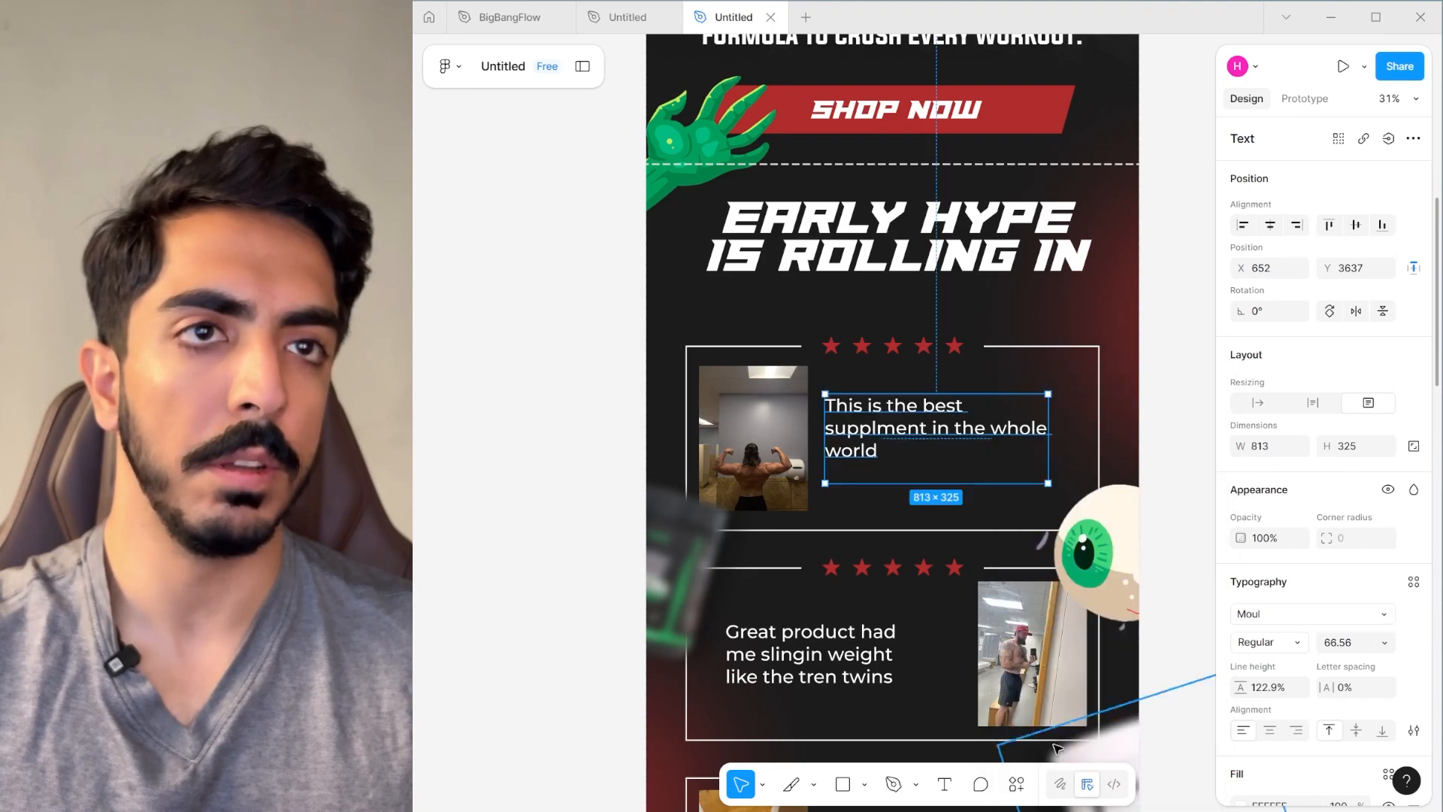
pyautogui.hscroll(1, 877, 524)
pyautogui.scroll(2, 877, 477)
pyautogui.moveTo(1018, 419); pyautogui.dragTo(1027, 420)
# Try the Ms Madi font on the first review's text.
pyautogui.click(1302, 615)
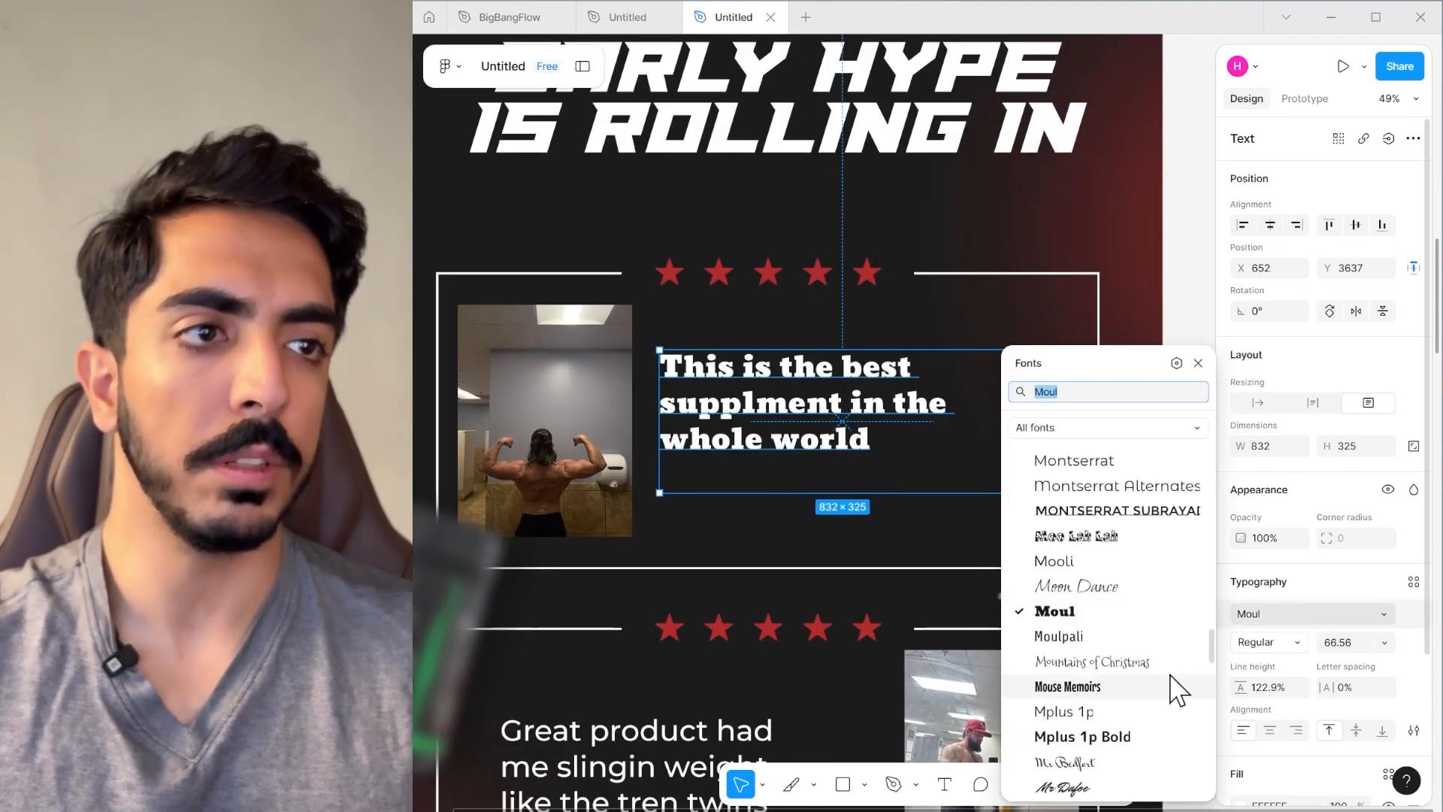
pyautogui.scroll(-5, 1178, 691)
pyautogui.click(1067, 526)
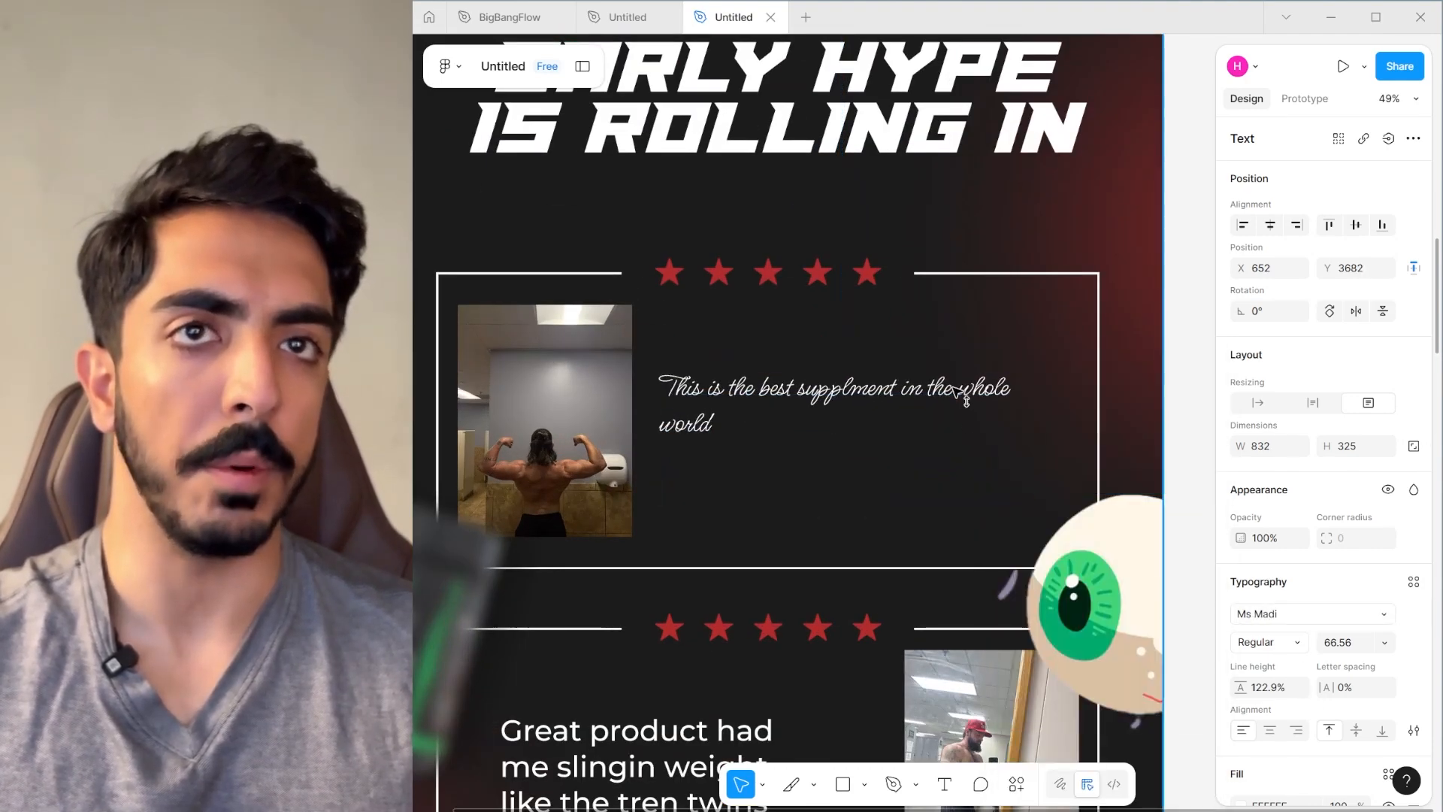
# Change the first review's text to the Mulish font and deselect it.
pyautogui.click(1290, 615)
pyautogui.click(1067, 784)
pyautogui.scroll(-3, 831, 496)
pyautogui.click(1087, 433)
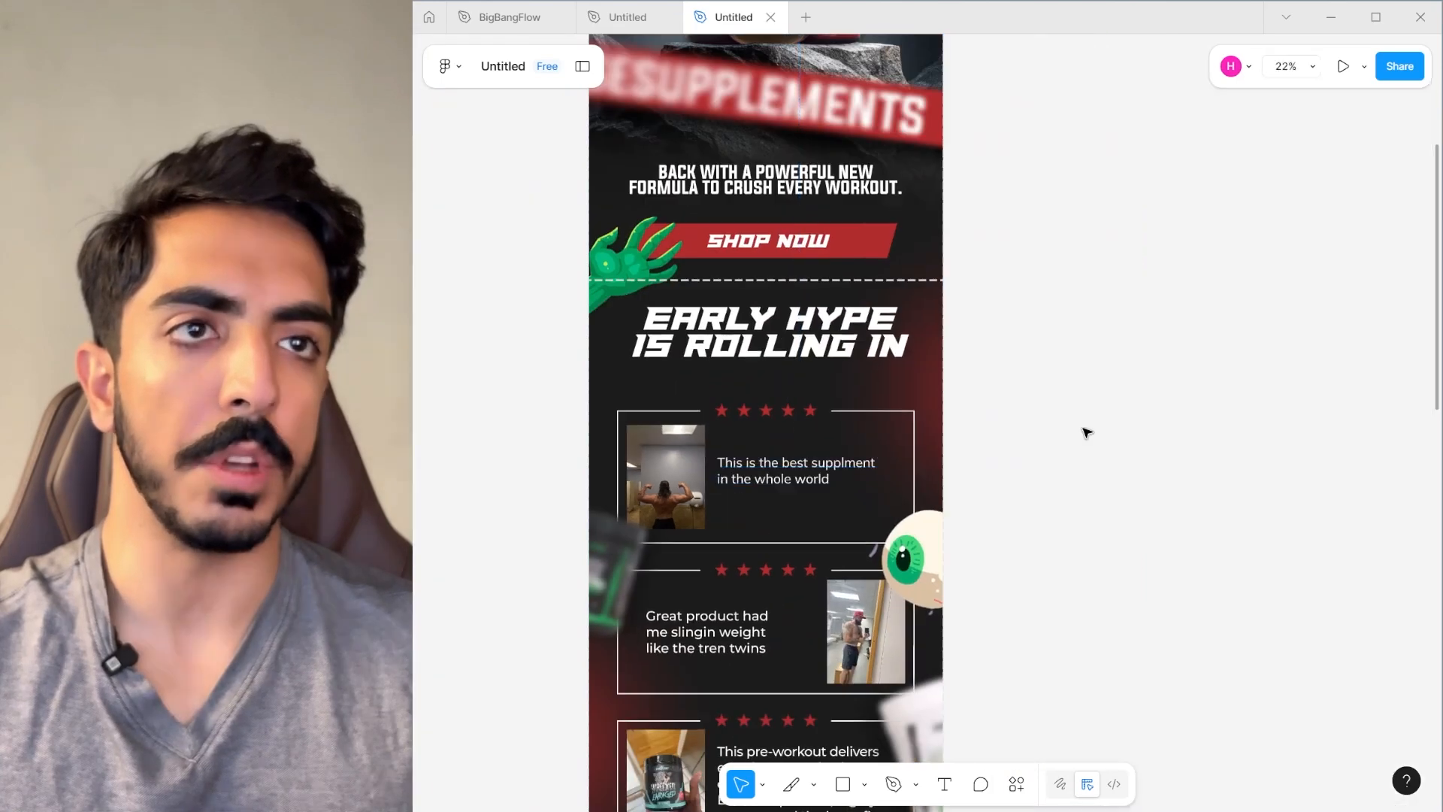
# Select the text inside the first review's group and increase its font size to 84.56.
pyautogui.hscroll(-2, 1067, 444)
pyautogui.scroll(-1, 1047, 451)
pyautogui.scroll(3, 1002, 451)
pyautogui.click(857, 462)
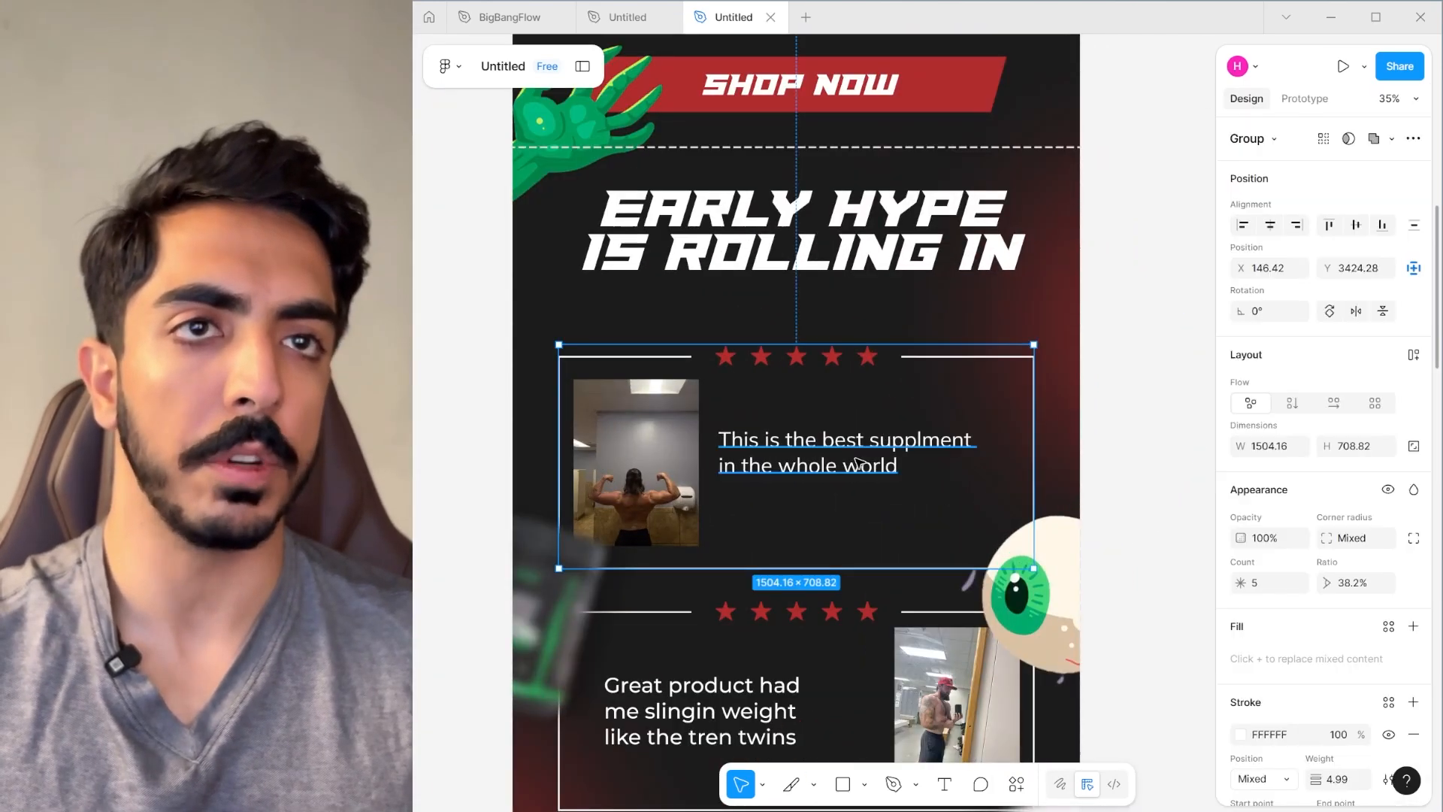
pyautogui.doubleClick(857, 463)
pyautogui.click(1347, 643)
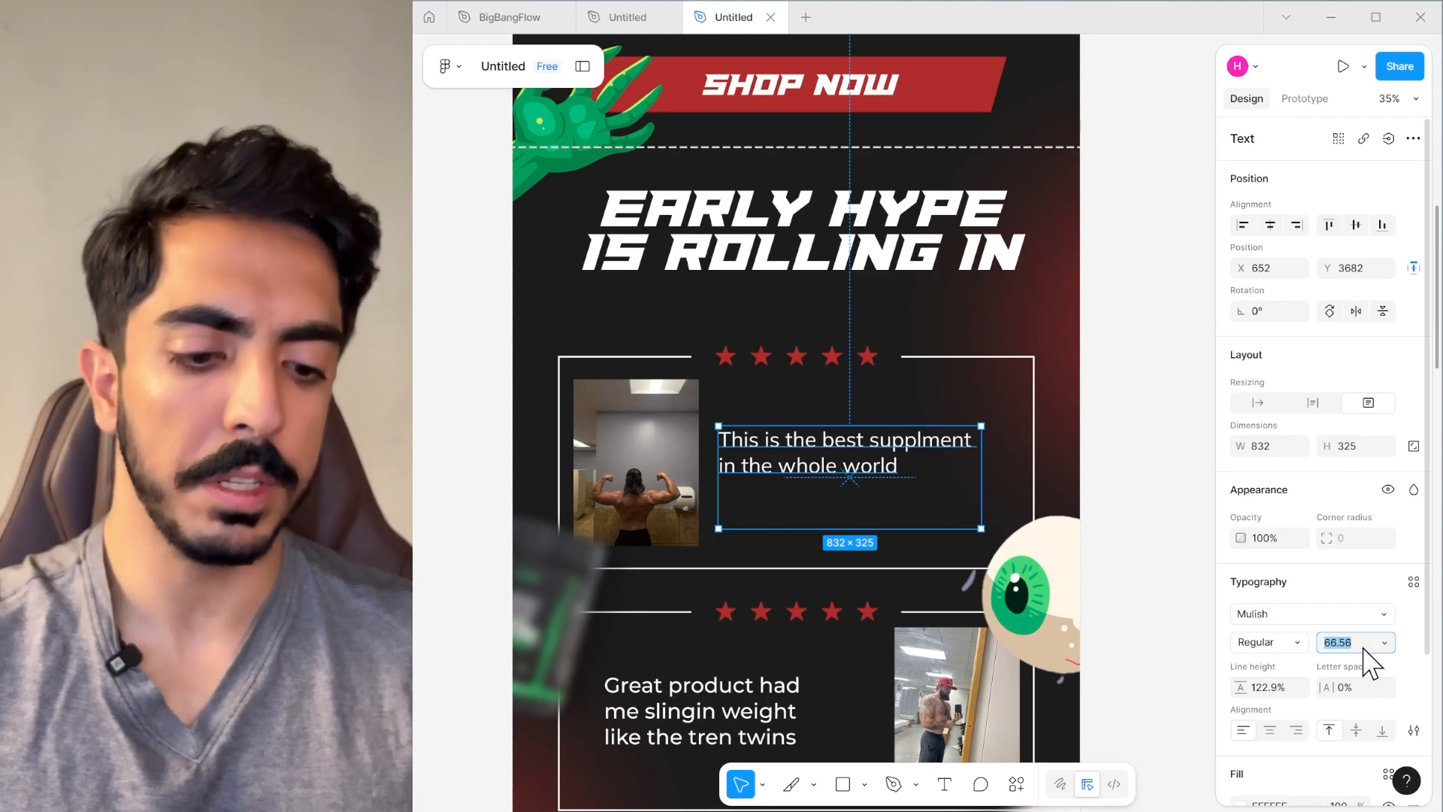
pyautogui.press('Up')
pyautogui.press('Up')
pyautogui.press('Up')
pyautogui.press('Up')
pyautogui.press('Up')
pyautogui.press('Up')
pyautogui.press('Up')
pyautogui.press('Up')
pyautogui.press('Up')
pyautogui.press('Up')
pyautogui.press('Up')
pyautogui.press('Up')
pyautogui.press('Up')
pyautogui.press('Up')
pyautogui.press('Up')
pyautogui.press('Up')
pyautogui.press('Up')
pyautogui.press('Up')
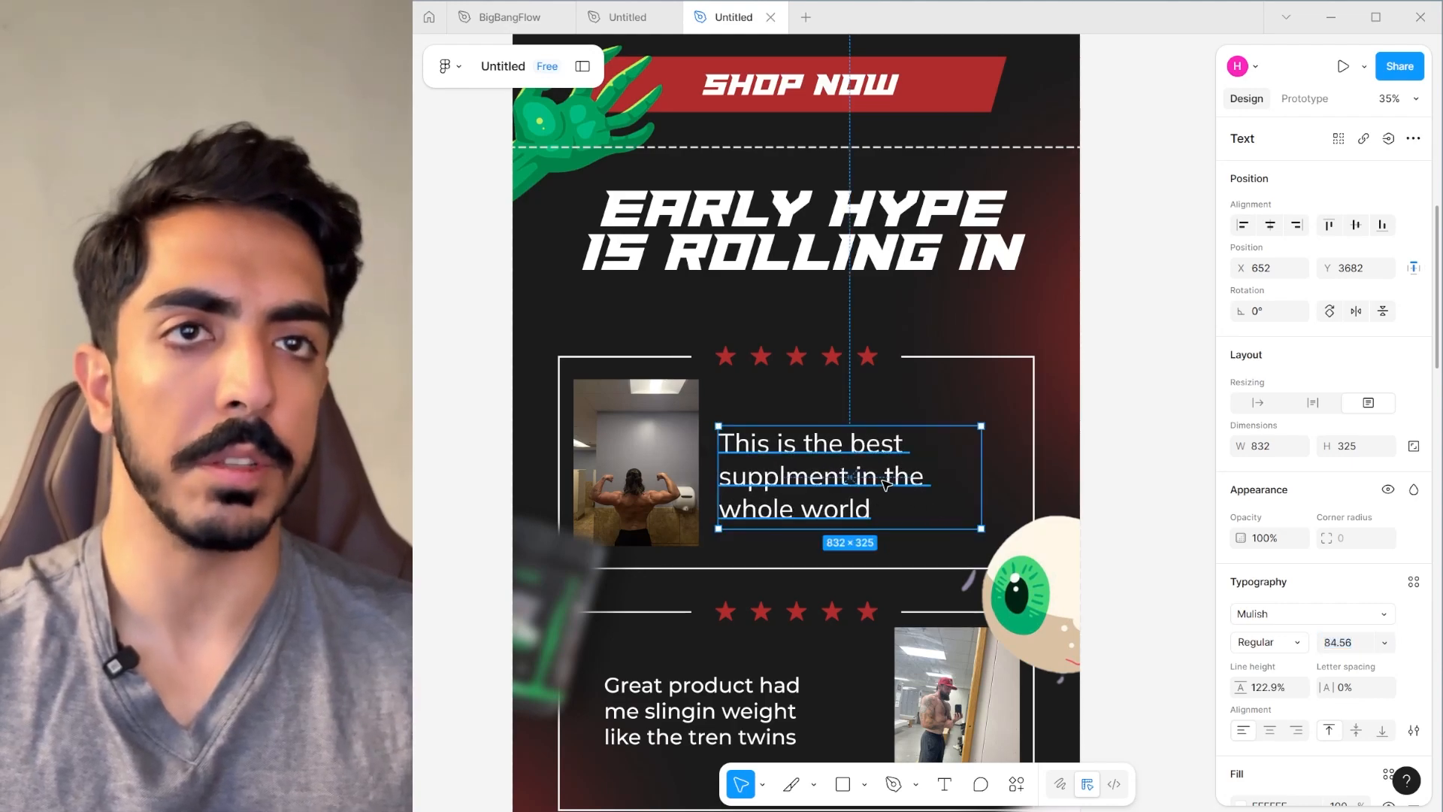
# Raise the first review's text slightly inside its box, open its fill colour picker, and deselect the text.
pyautogui.scroll(-2, 1198, 516)
pyautogui.hscroll(2, 1198, 515)
pyautogui.scroll(-2, 1368, 590)
pyautogui.click(1241, 716)
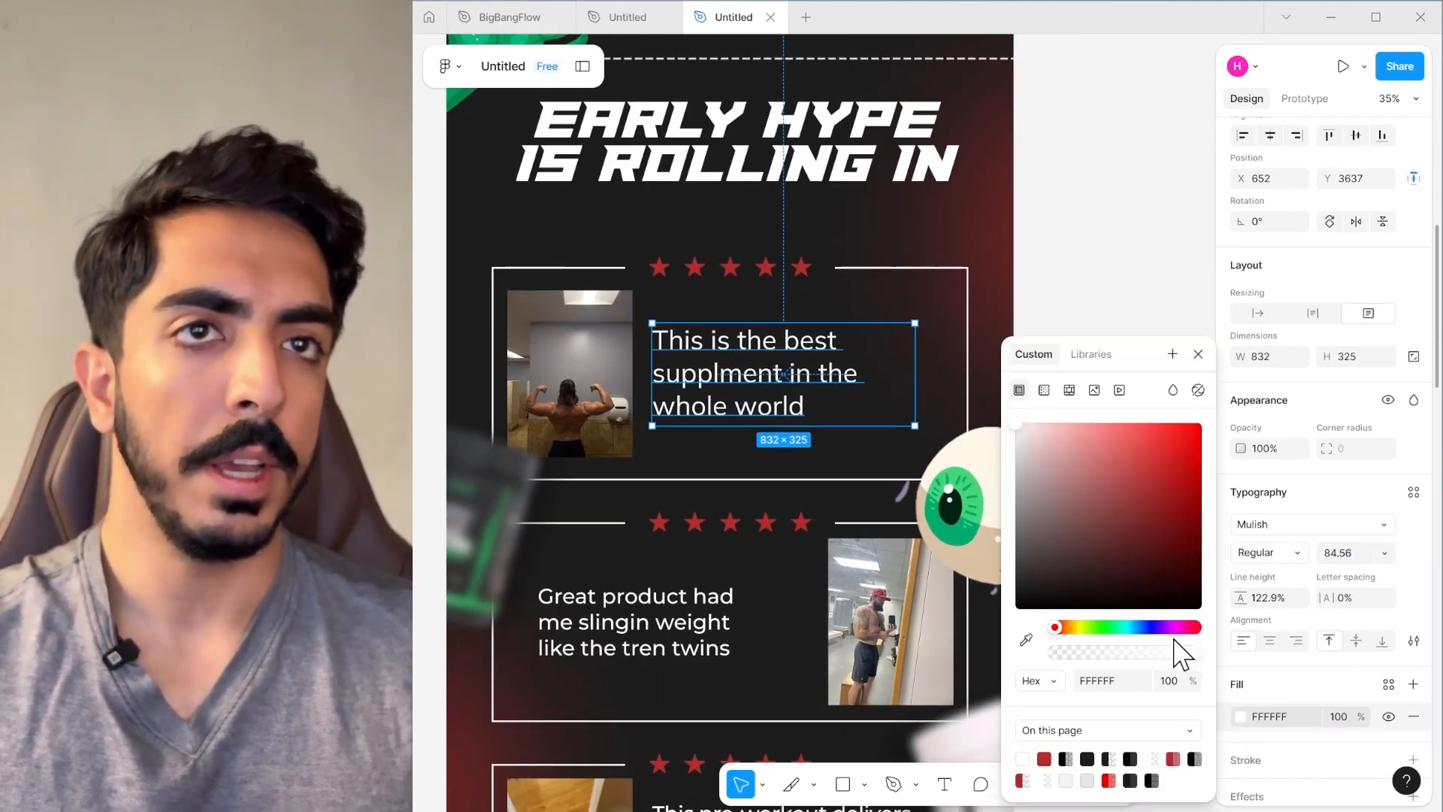
pyautogui.moveTo(1120, 534); pyautogui.dragTo(953, 460)
pyautogui.click(1132, 169)
# Try moving the third customer review block and undo the change.
pyautogui.scroll(-5, 1085, 376)
pyautogui.click(744, 427)
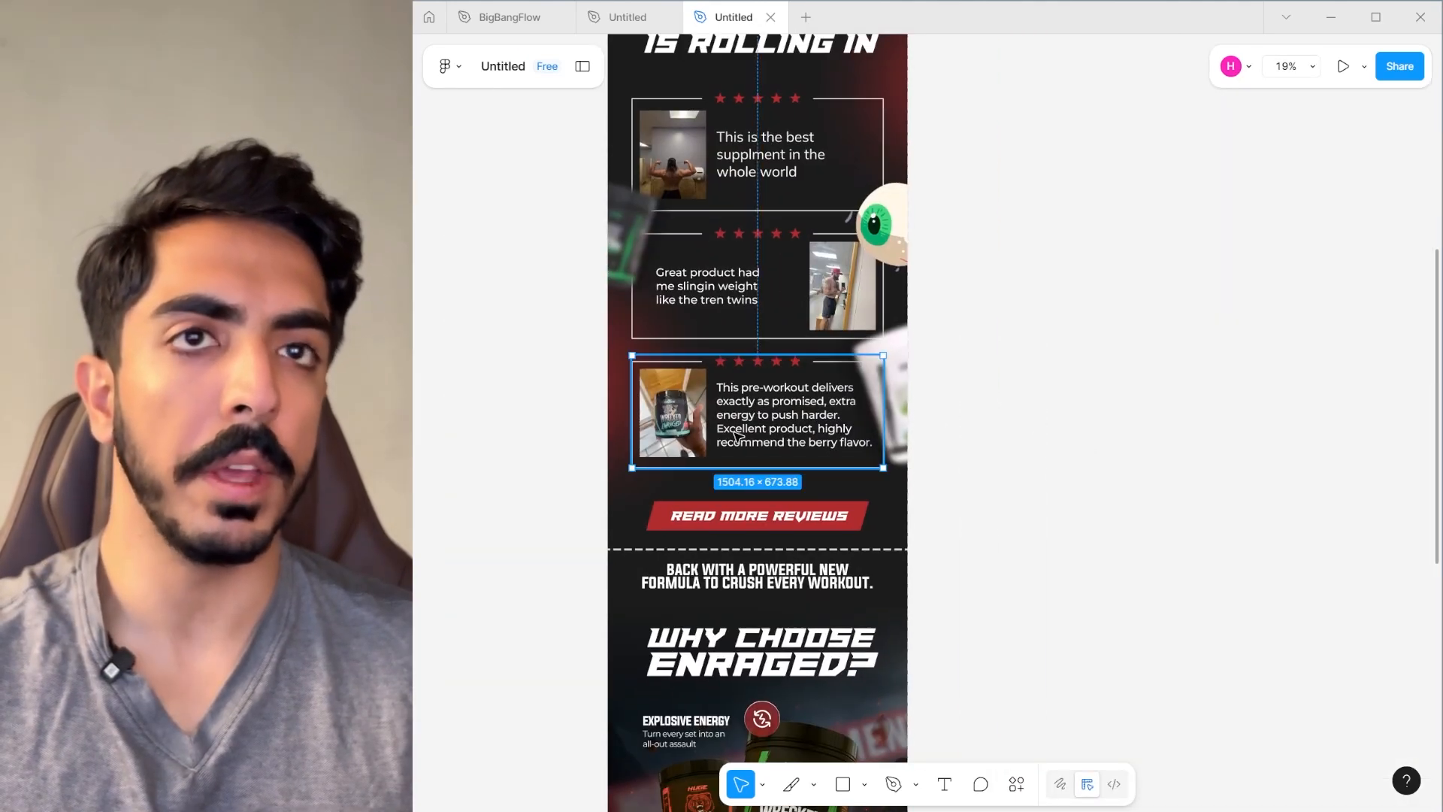
pyautogui.scroll(2, 744, 406)
pyautogui.scroll(-2, 786, 410)
pyautogui.moveTo(785, 406); pyautogui.dragTo(799, 487)
pyautogui.scroll(4, 832, 476)
pyautogui.scroll(-3, 881, 359)
pyautogui.scroll(-1, 968, 424)
pyautogui.scroll(2, 863, 381)
pyautogui.hscroll(2, 697, 441)
pyautogui.scroll(3, 731, 451)
pyautogui.hotkey('ctrl', 'z')
pyautogui.hotkey('ctrl', 'z')
pyautogui.scroll(-1, 722, 440)
pyautogui.hscroll(-1, 706, 445)
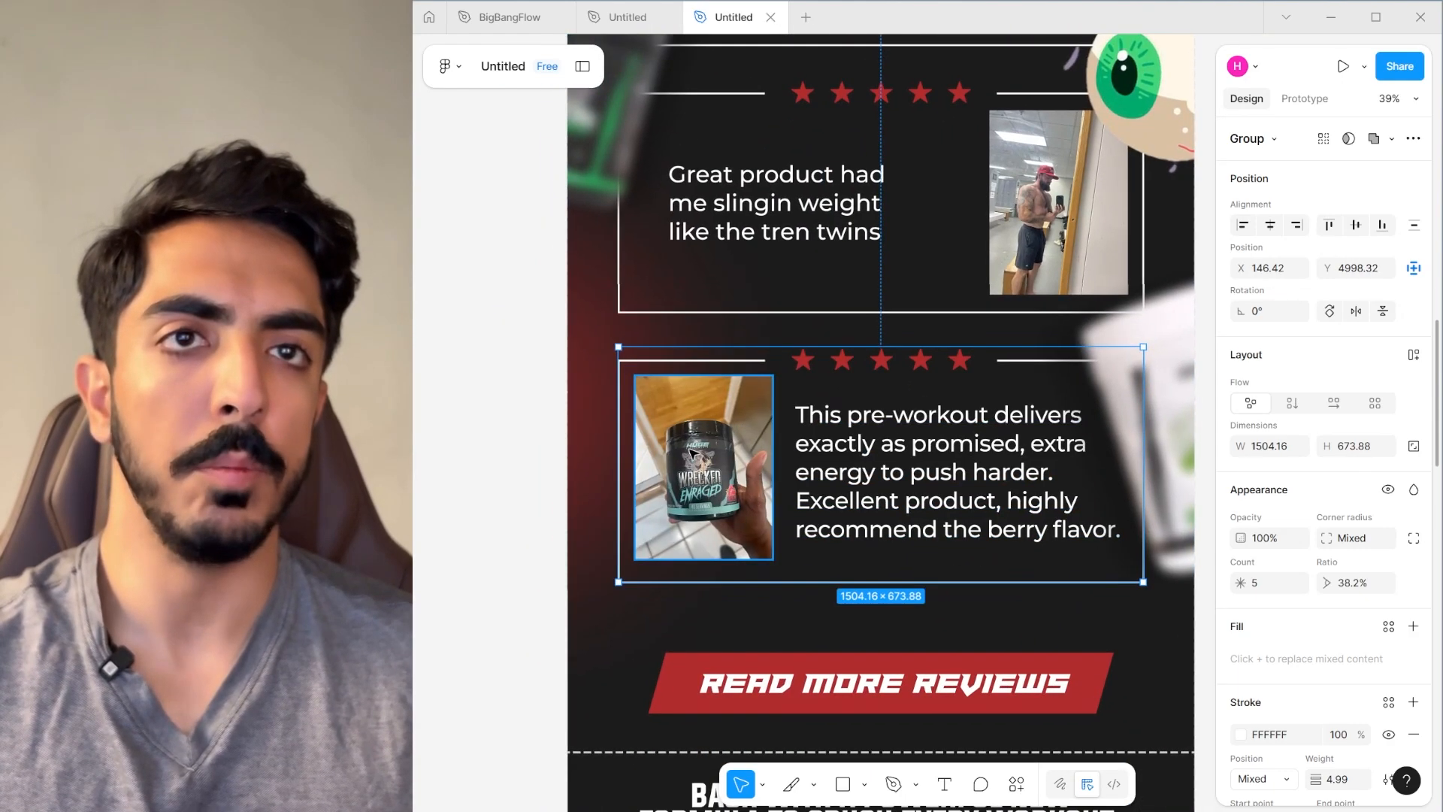
# Show the layers list, expand the third review's group, and examine its photo, text and star layers one by one.
pyautogui.scroll(-3, 756, 420)
pyautogui.click(1067, 391)
pyautogui.hscroll(-1, 827, 425)
pyautogui.scroll(2, 778, 434)
pyautogui.click(777, 435)
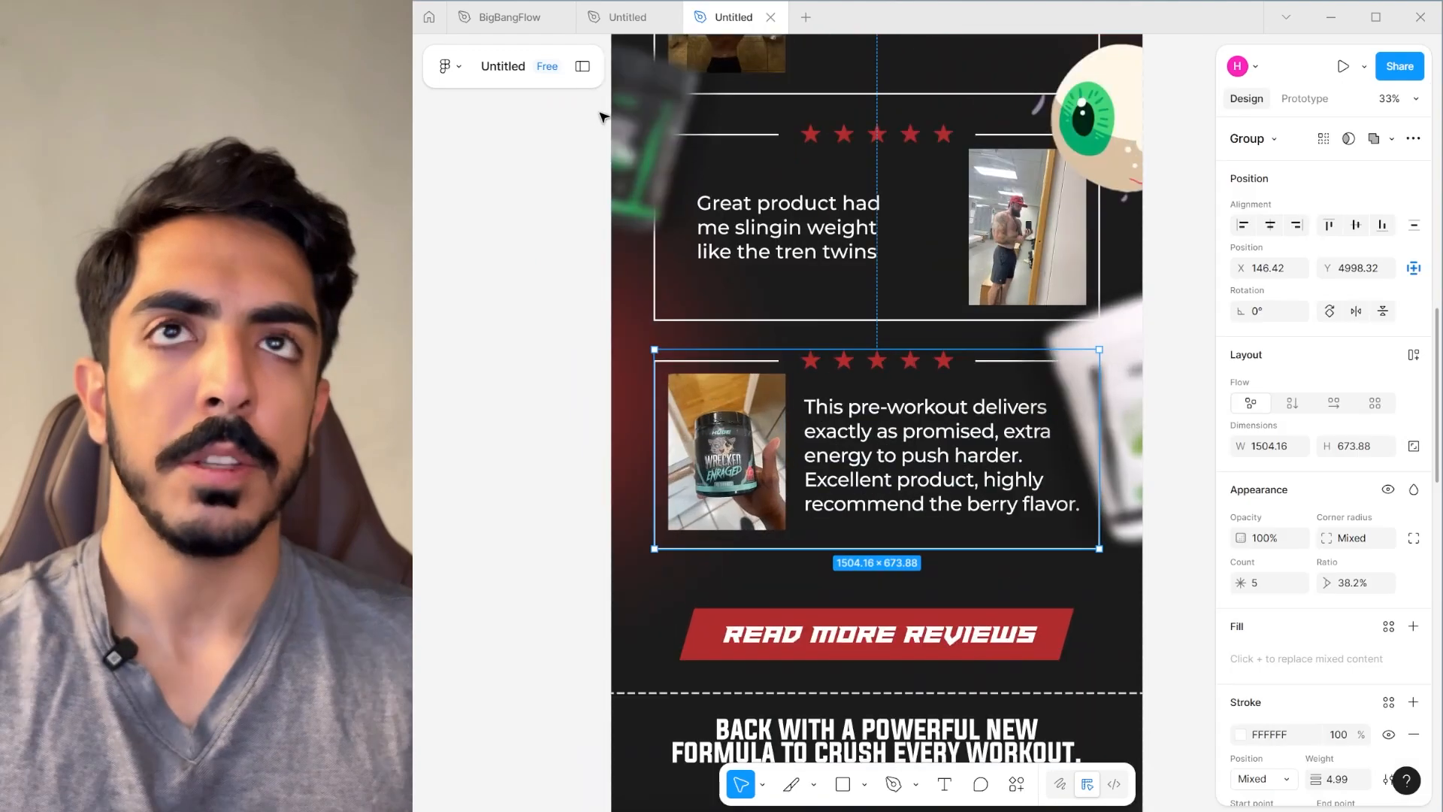
pyautogui.click(582, 66)
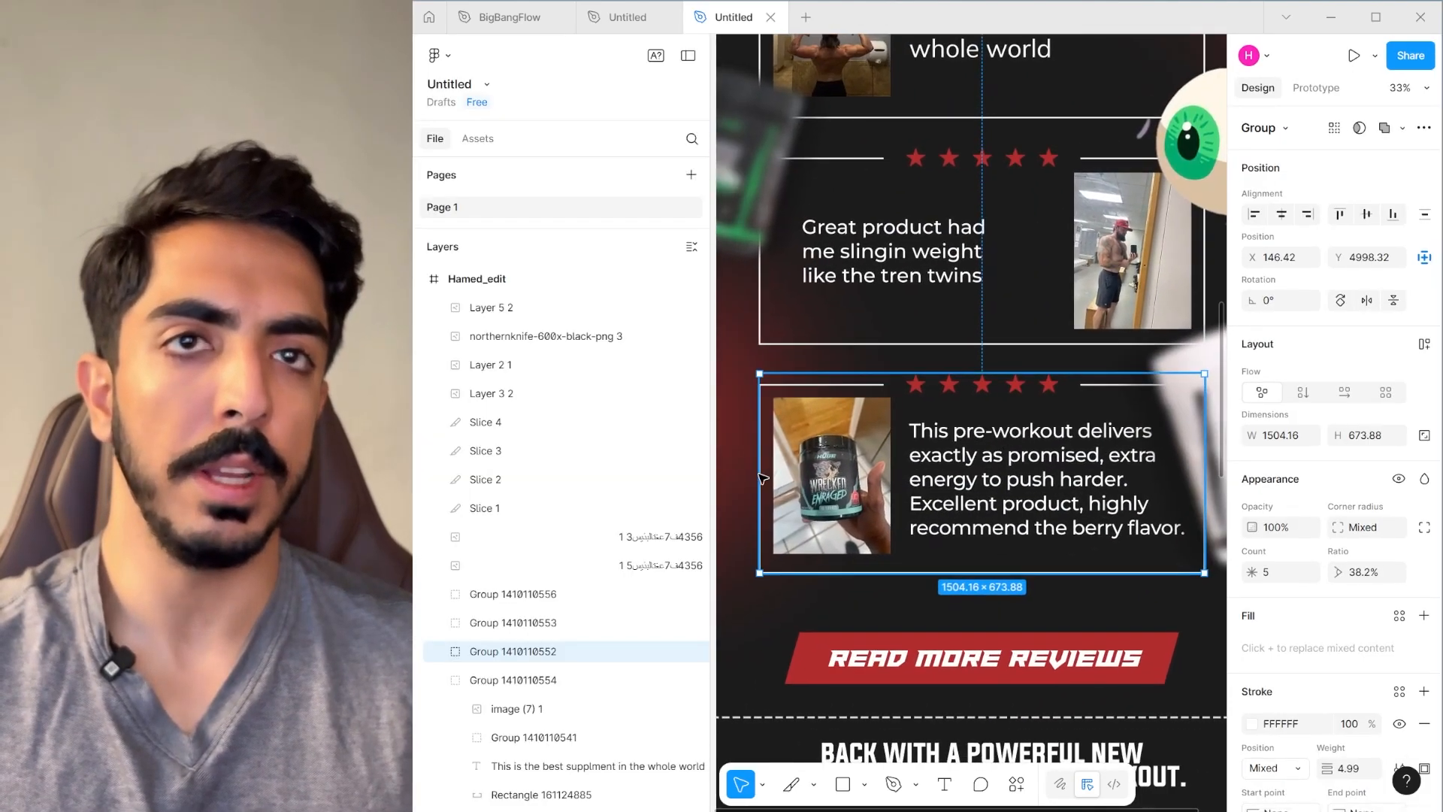
pyautogui.scroll(-5, 493, 499)
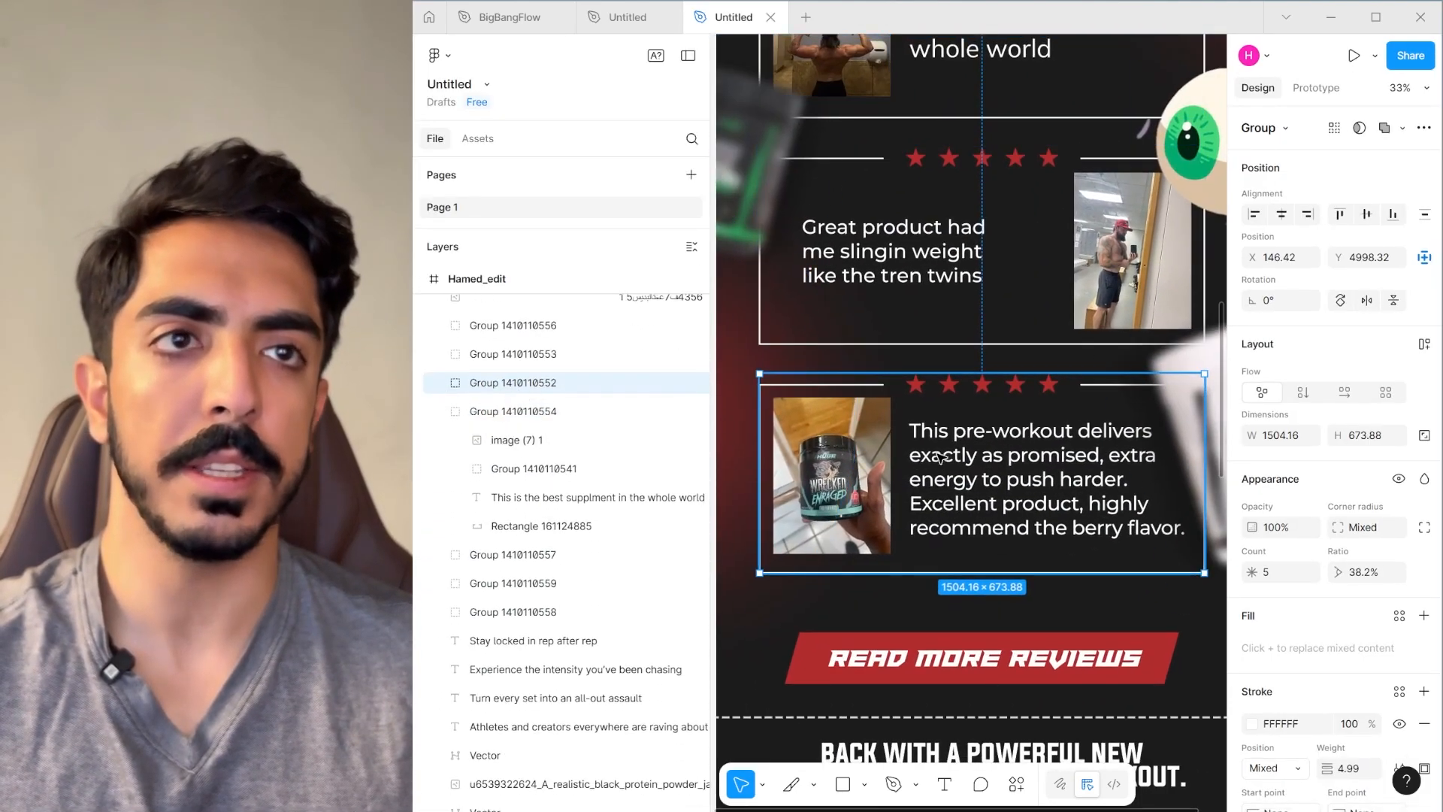
pyautogui.click(443, 383)
pyautogui.click(553, 412)
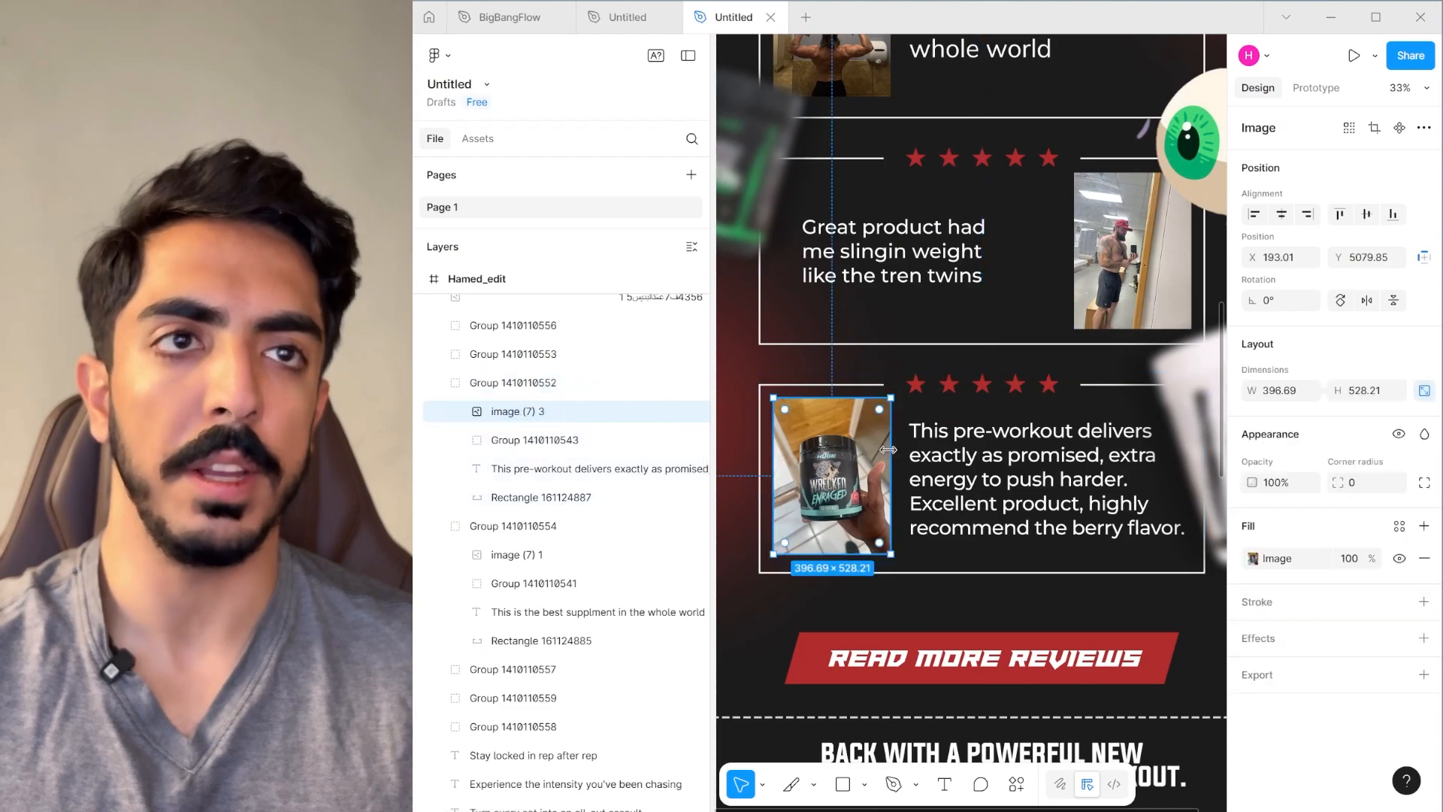
pyautogui.click(1007, 496)
pyautogui.click(981, 384)
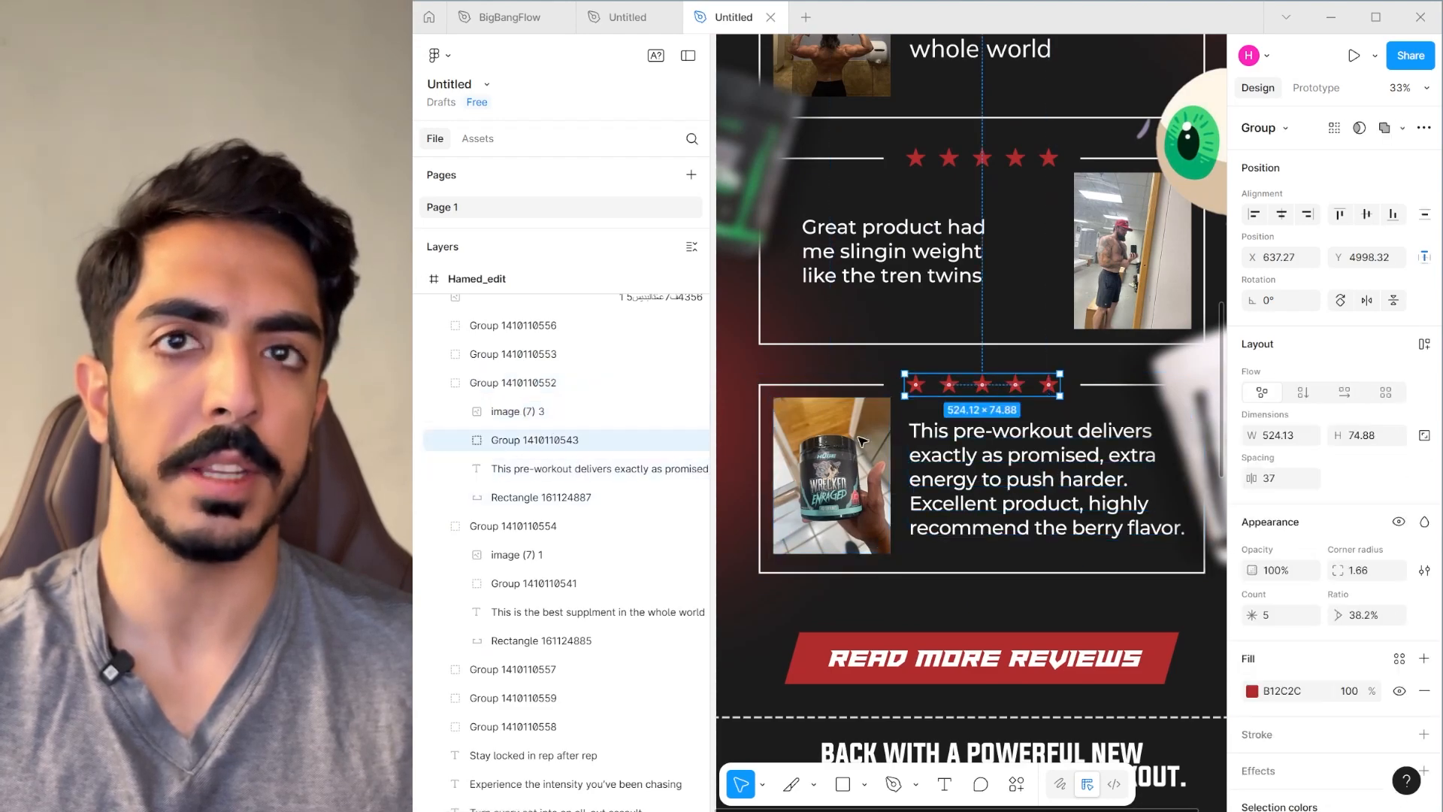
# Ungroup the third customer review block from the layers list.
pyautogui.scroll(1, 969, 487)
pyautogui.click(540, 384)
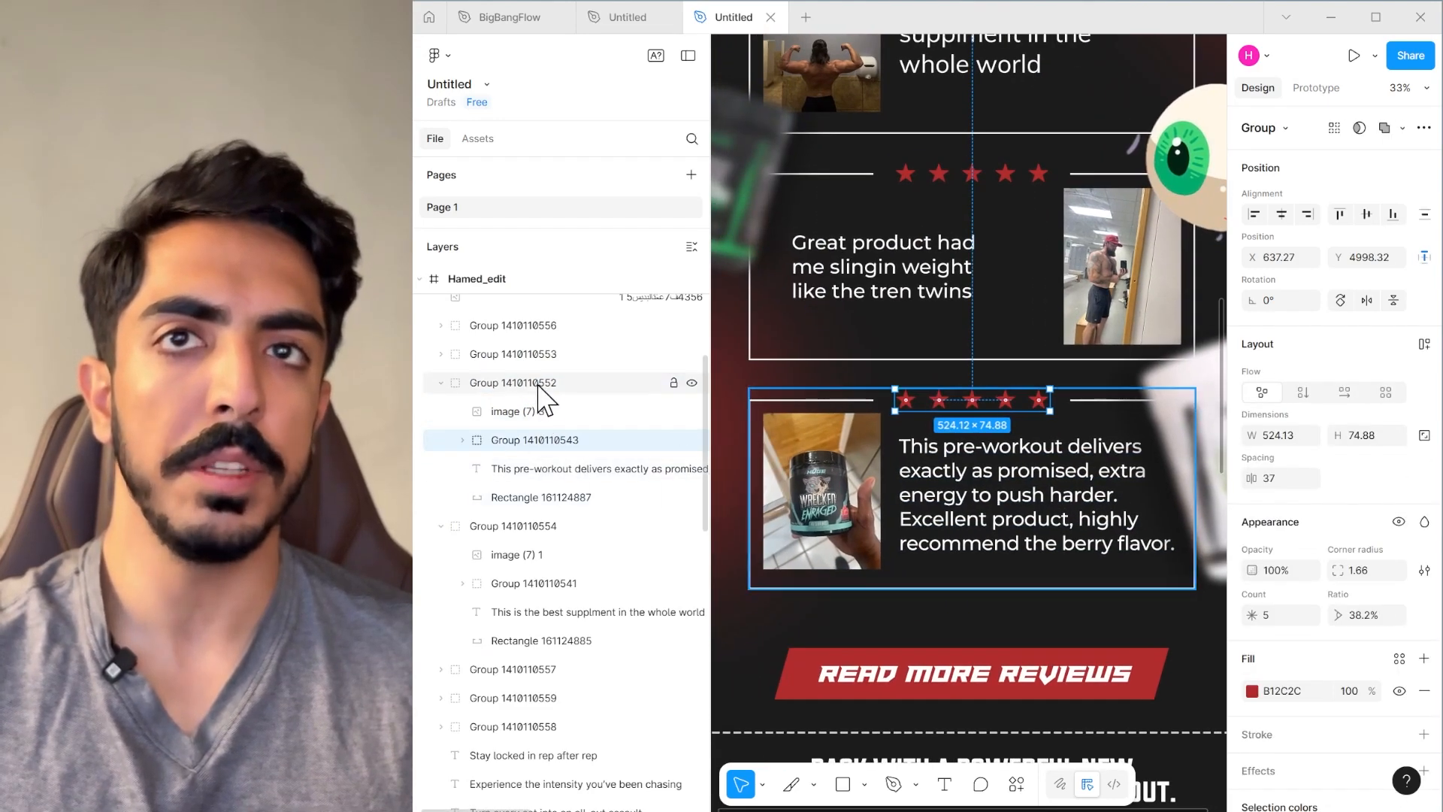
pyautogui.scroll(-2, 571, 331)
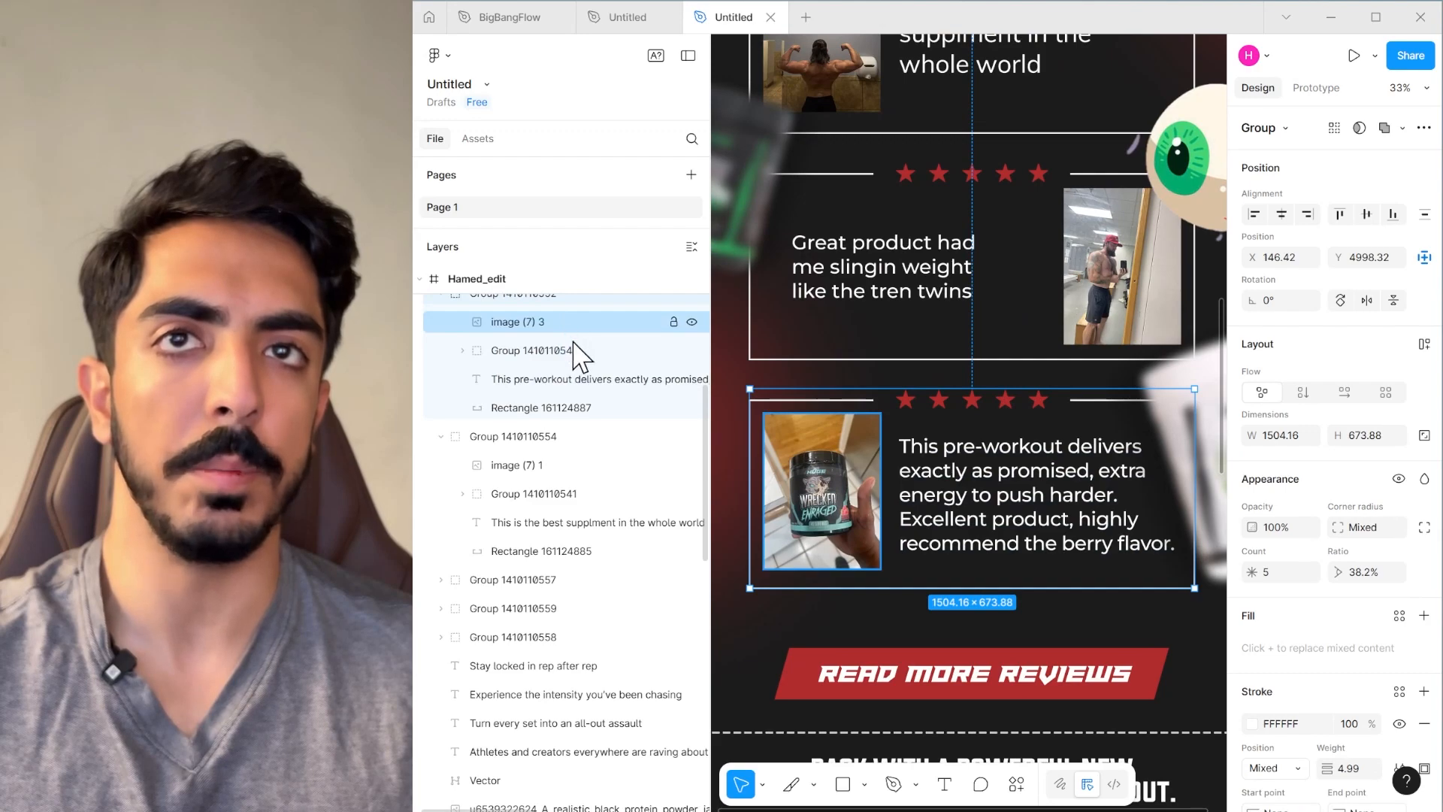
pyautogui.rightClick(578, 354)
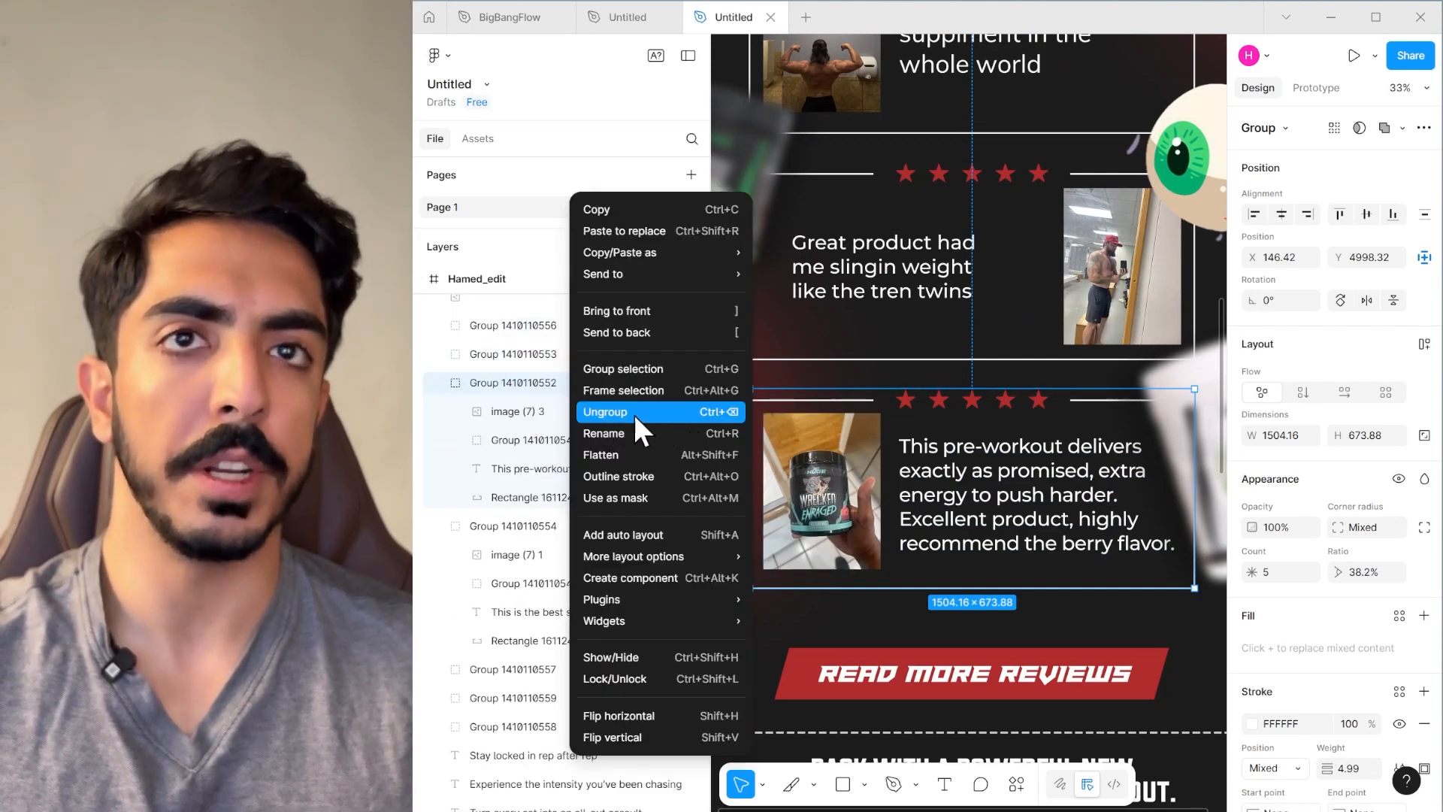
pyautogui.click(615, 410)
# Select the third review's product photo on its own and hide the layers list.
pyautogui.scroll(-3, 722, 421)
pyautogui.scroll(4, 721, 443)
pyautogui.click(849, 514)
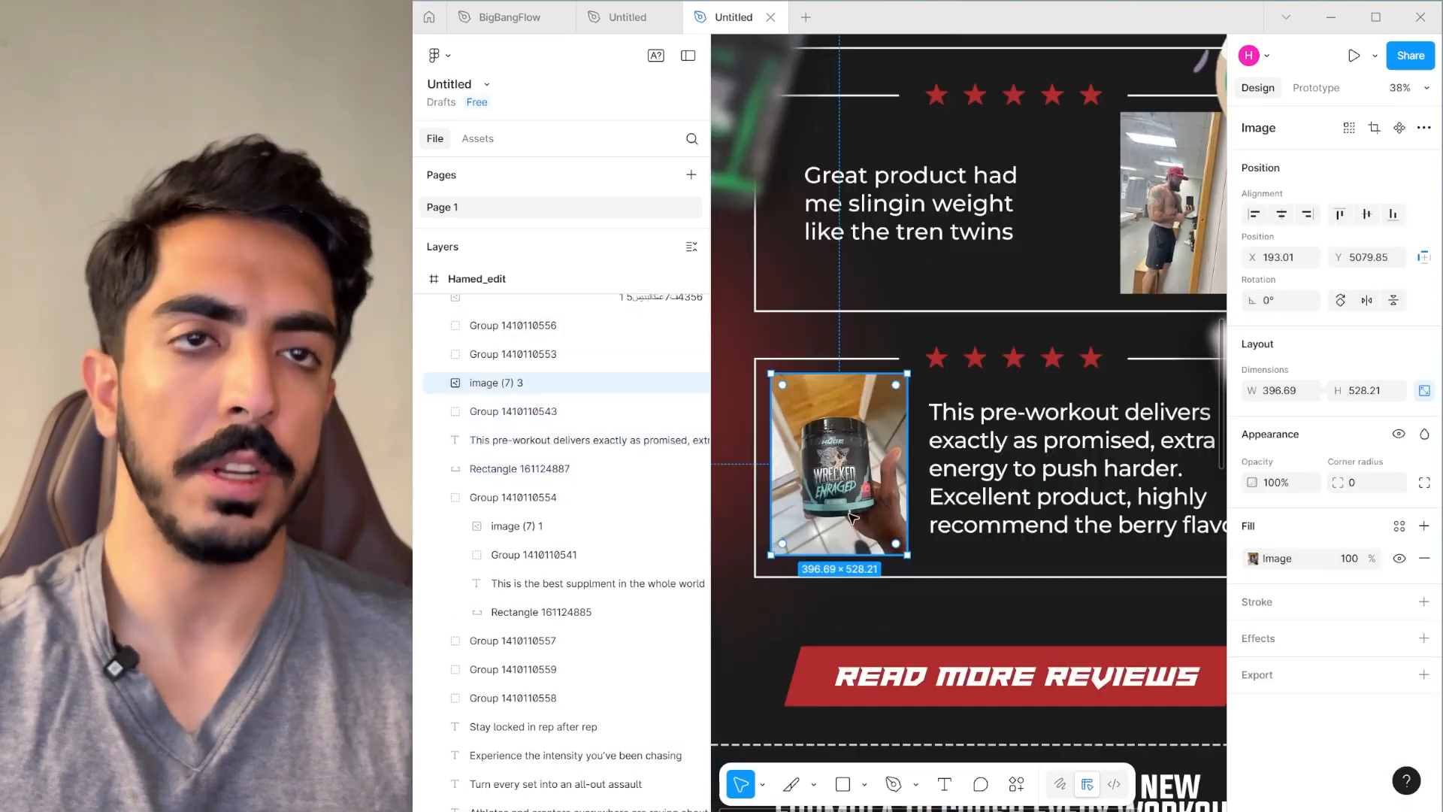
pyautogui.moveTo(867, 430); pyautogui.dragTo(867, 448)
pyautogui.hscroll(2, 867, 448)
pyautogui.scroll(-3, 1026, 496)
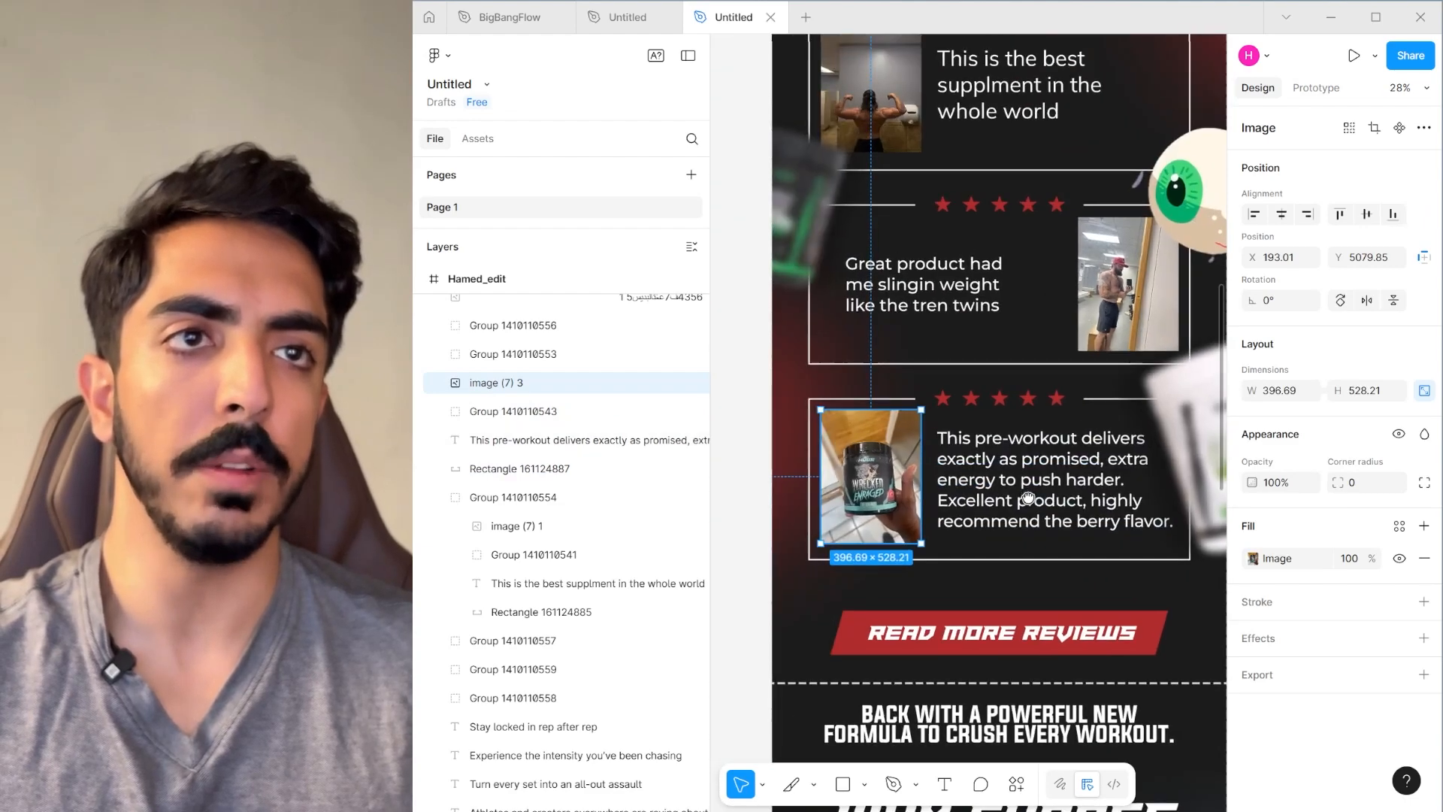
pyautogui.click(688, 55)
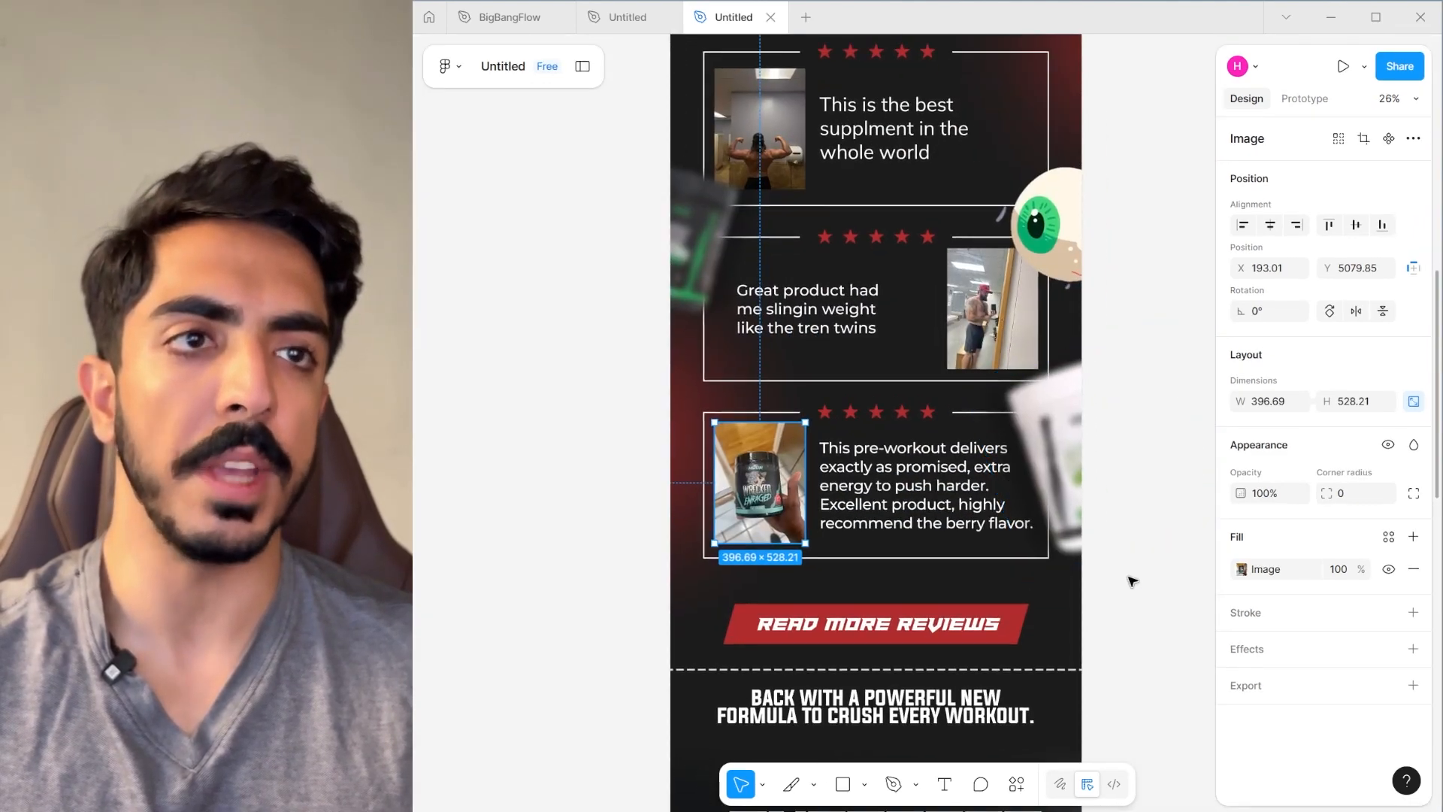
# Select the third review's photo, text, box and stars together and group them again.
pyautogui.click(869, 489)
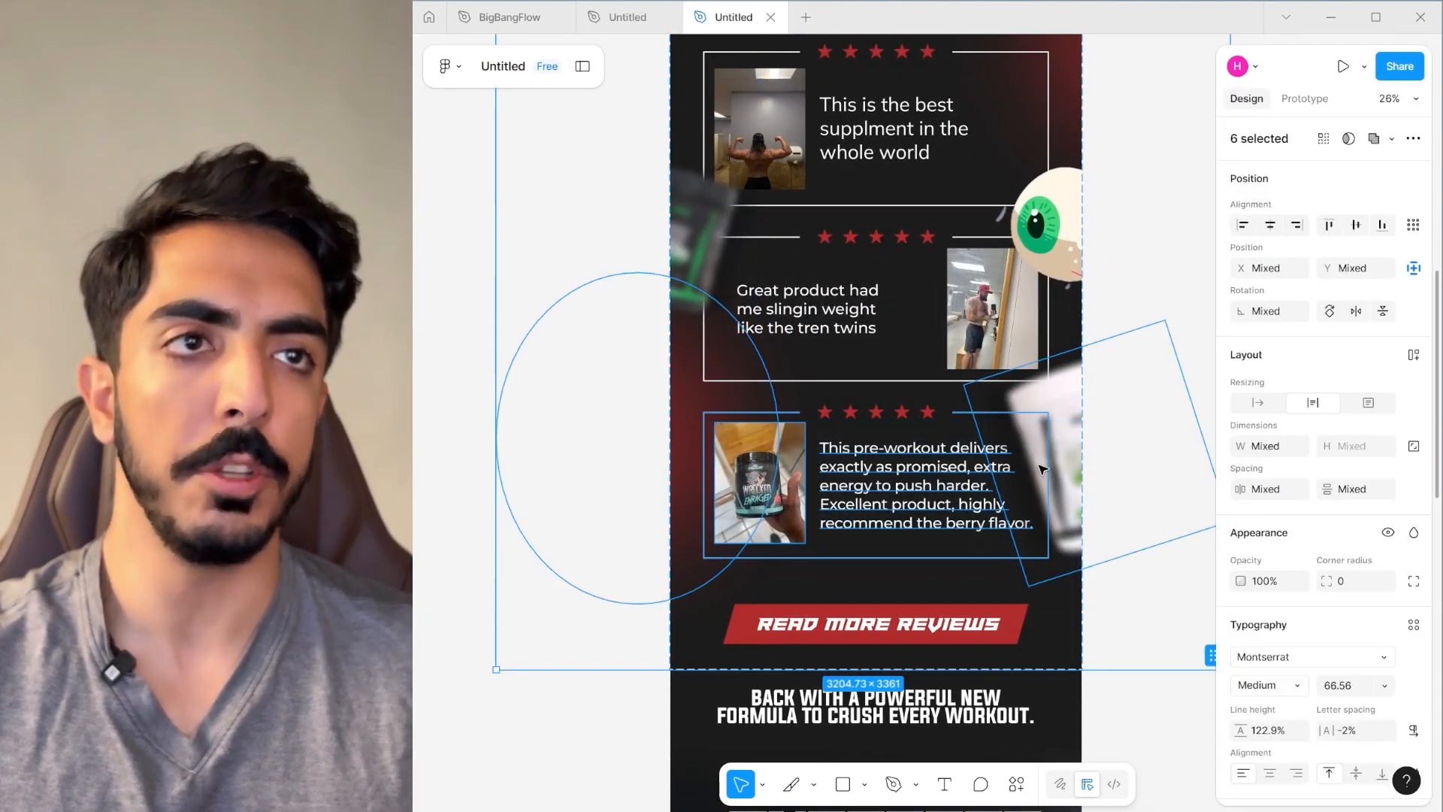
pyautogui.moveTo(1023, 481)
pyautogui.mouseDown()
pyautogui.moveTo(1015, 444)
pyautogui.moveTo(1015, 481)
pyautogui.mouseUp()
pyautogui.keyDown('shift'); pyautogui.click(885, 411); pyautogui.keyUp('shift')
pyautogui.scroll(1, 922, 444)
pyautogui.scroll(-3, 921, 444)
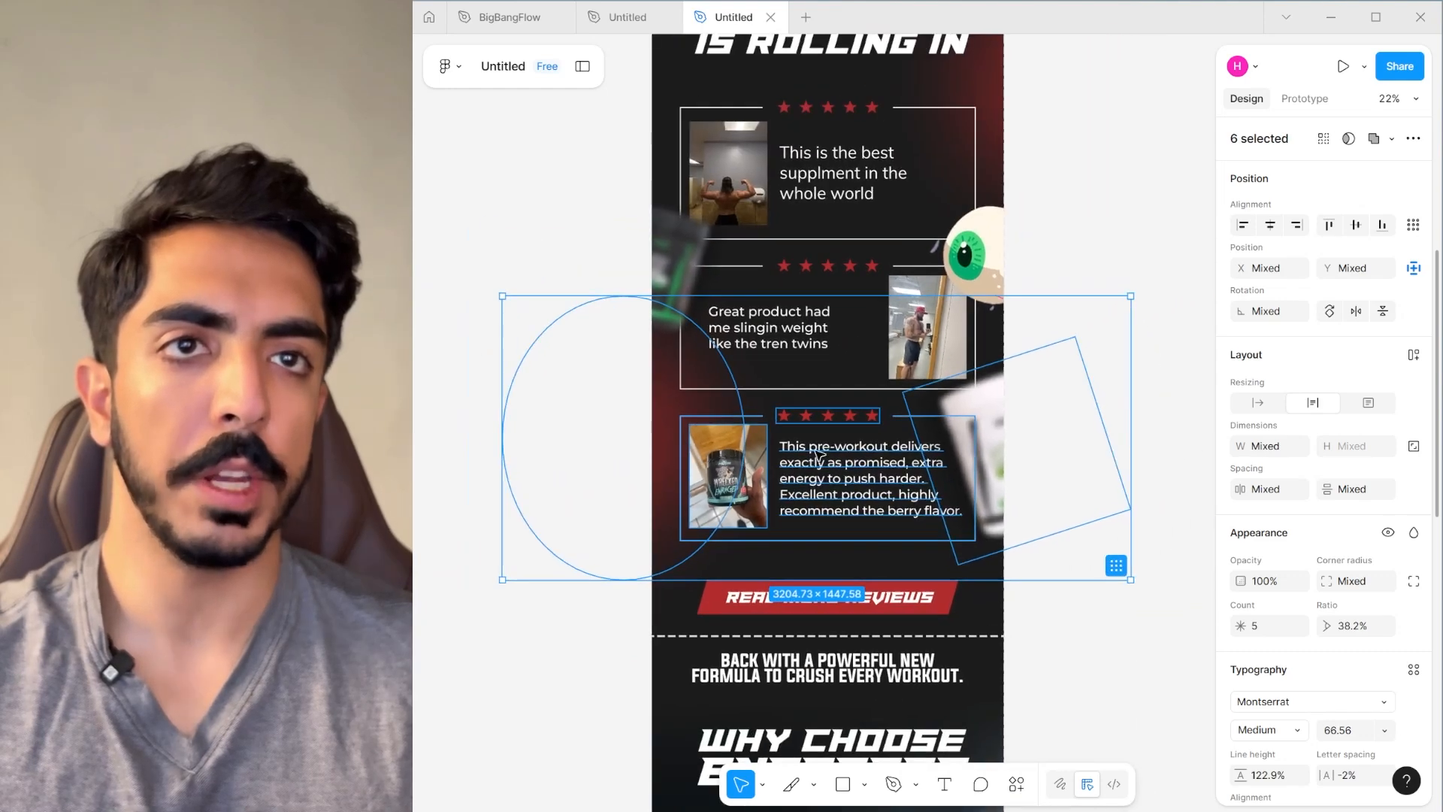
pyautogui.hotkey('ctrl', 'g')
# Try moving the regrouped third review as one block slightly up and to the right.
pyautogui.scroll(2, 796, 449)
pyautogui.scroll(-2, 797, 451)
pyautogui.moveTo(769, 462); pyautogui.dragTo(779, 447)
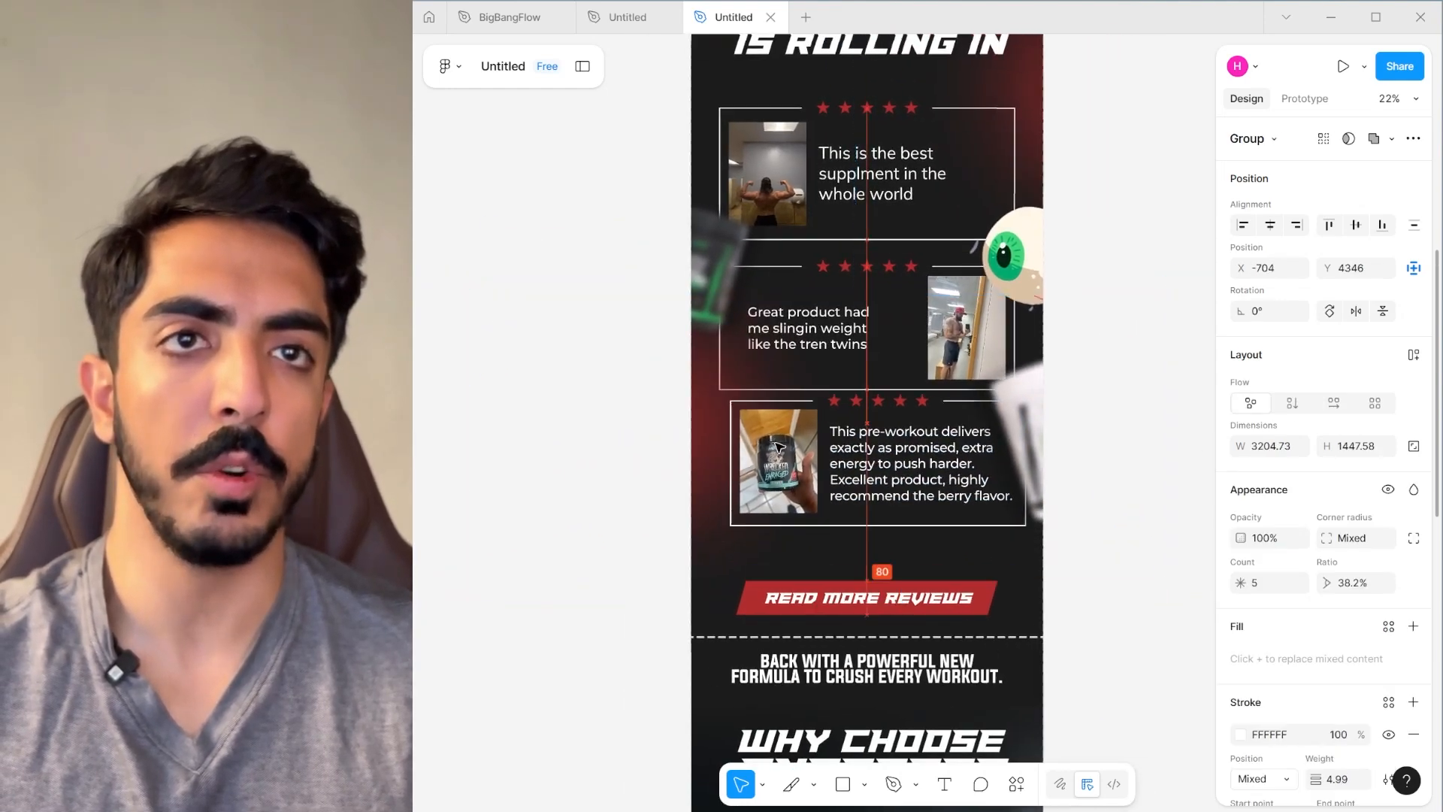
pyautogui.scroll(-4, 779, 448)
pyautogui.click(1021, 412)
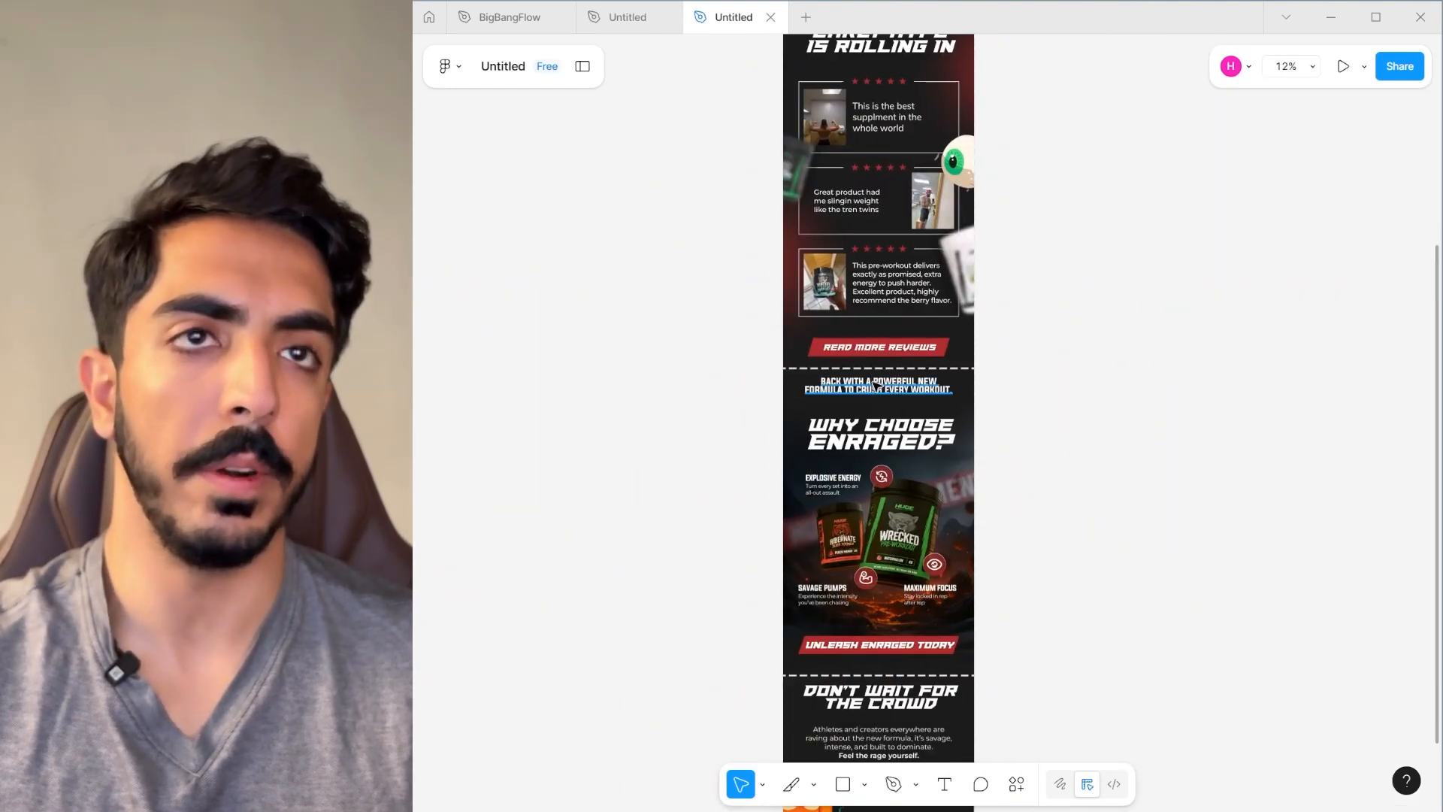
# Move the READ MORE REVIEWS button slightly up towards the third review and deselect it.
pyautogui.scroll(3, 874, 384)
pyautogui.click(884, 499)
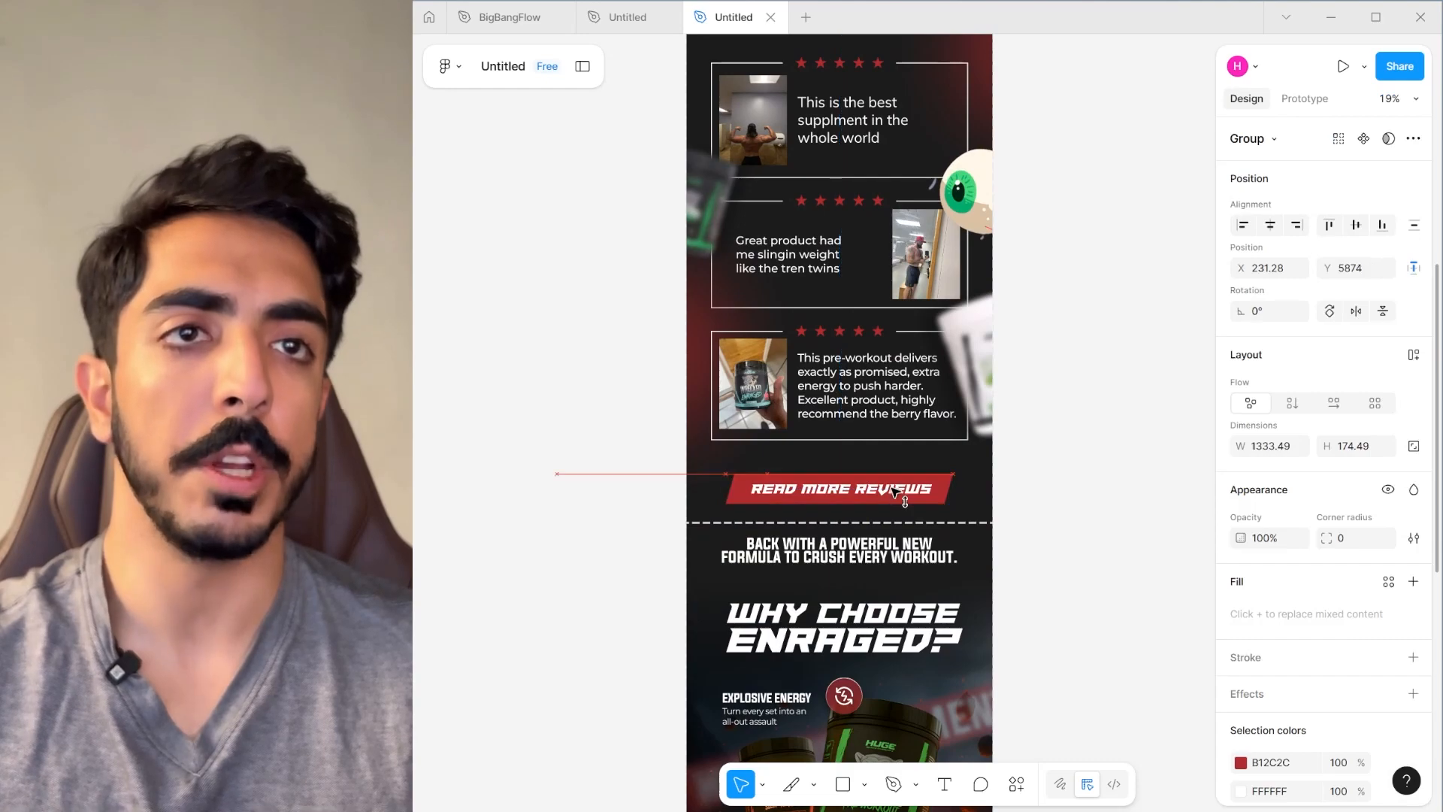
pyautogui.scroll(-3, 1083, 468)
pyautogui.click(1004, 493)
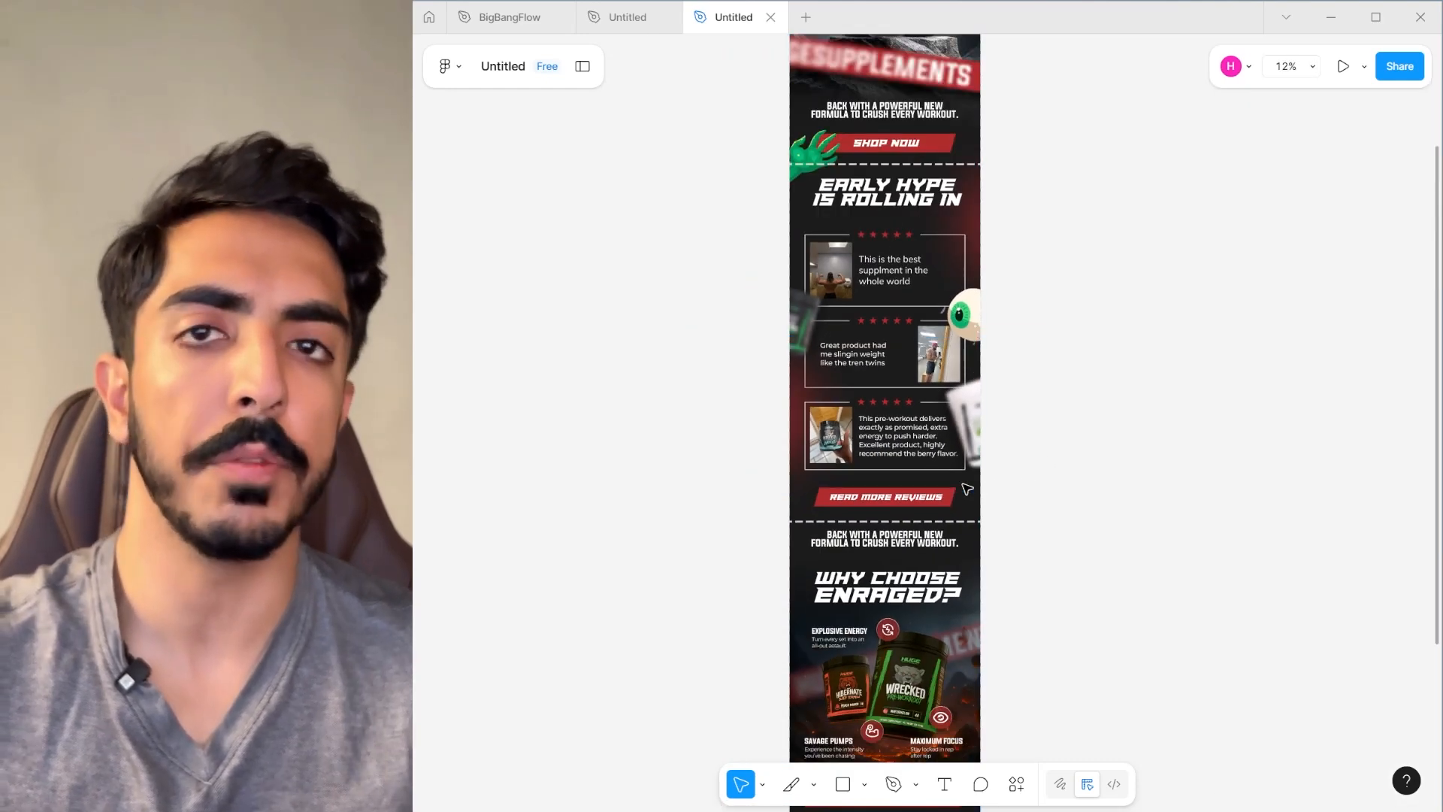
# Move the green hand slightly higher beside the SHOP NOW button, to X -268, Y 2376.
pyautogui.scroll(2, 832, 434)
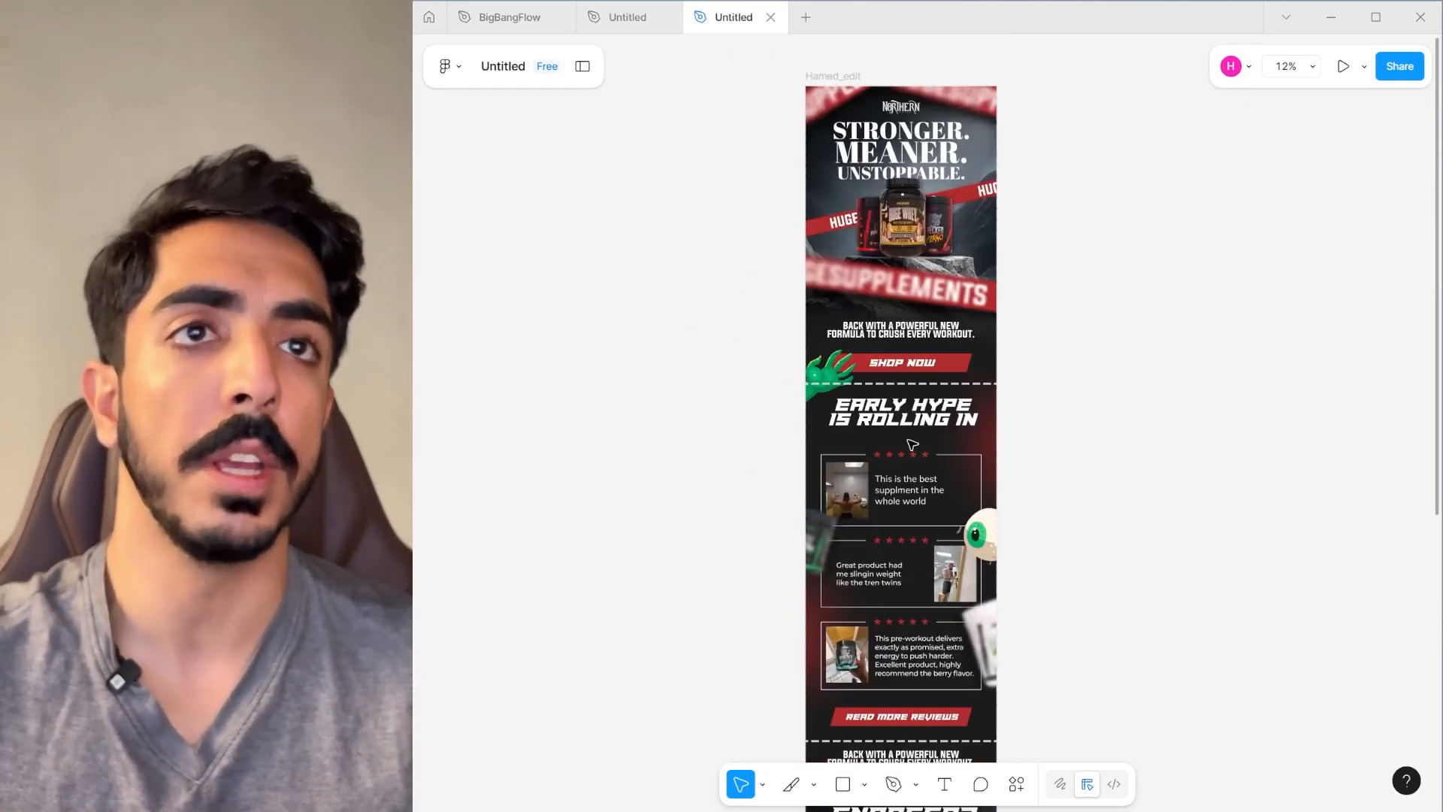
pyautogui.scroll(3, 832, 434)
pyautogui.click(832, 435)
pyautogui.moveTo(829, 431); pyautogui.dragTo(828, 426)
pyautogui.scroll(-2, 723, 467)
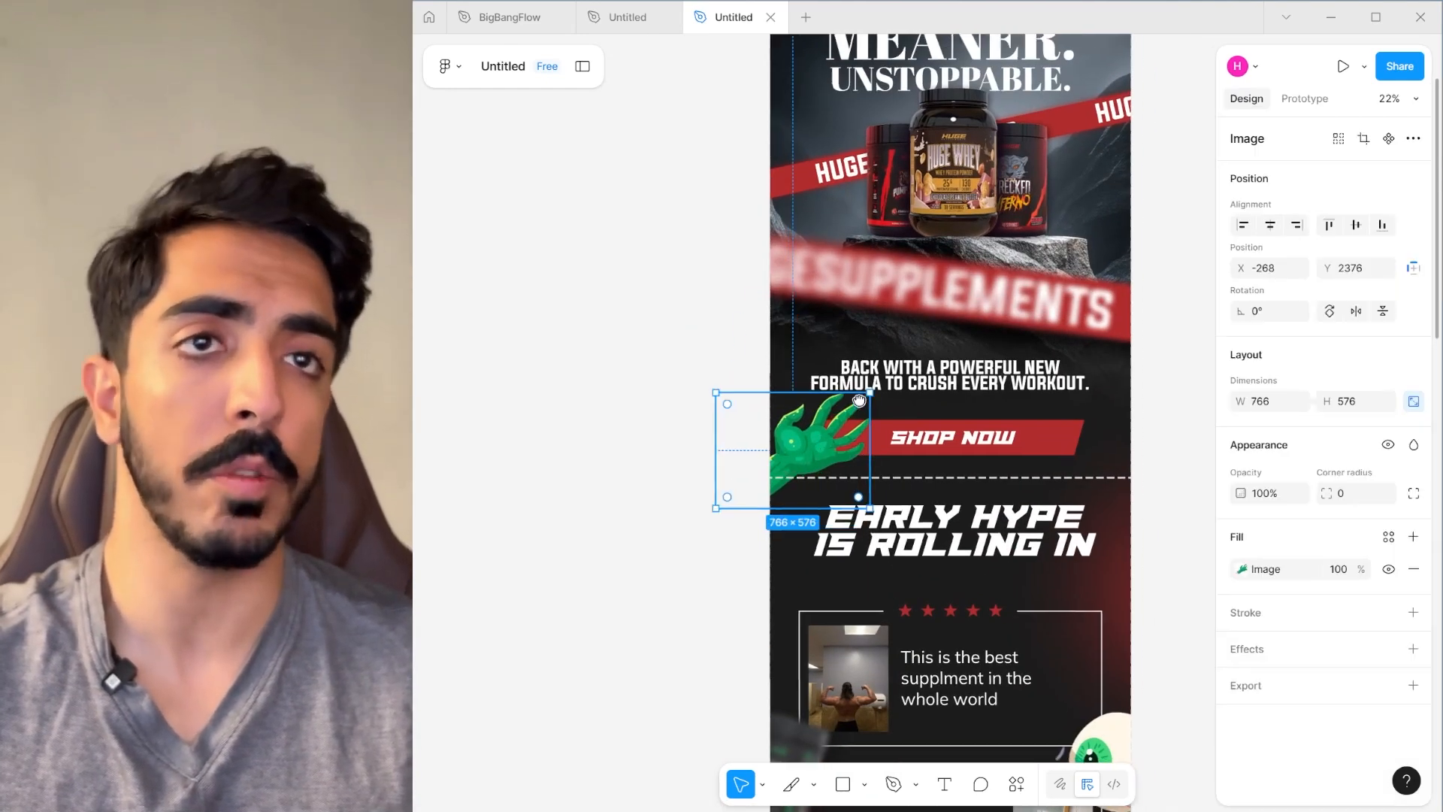